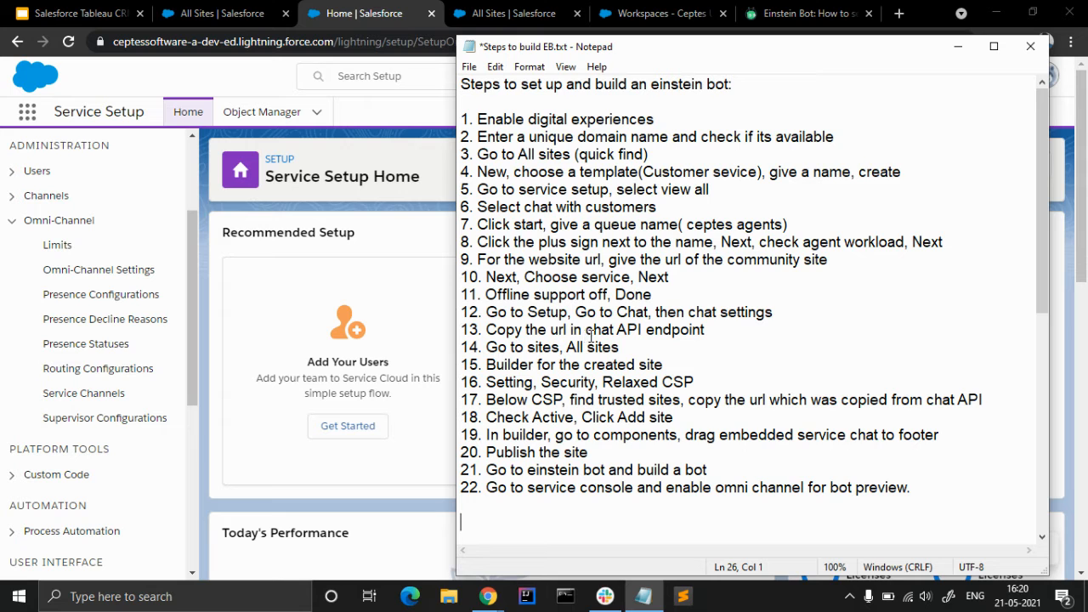
Put the notes away and find the Chat Settings page in Salesforce Setup by searching for "chat setti", opening it.
{"action": "left_click", "coordinate": [958, 47]}
{"action": "left_click", "coordinate": [510, 11]}
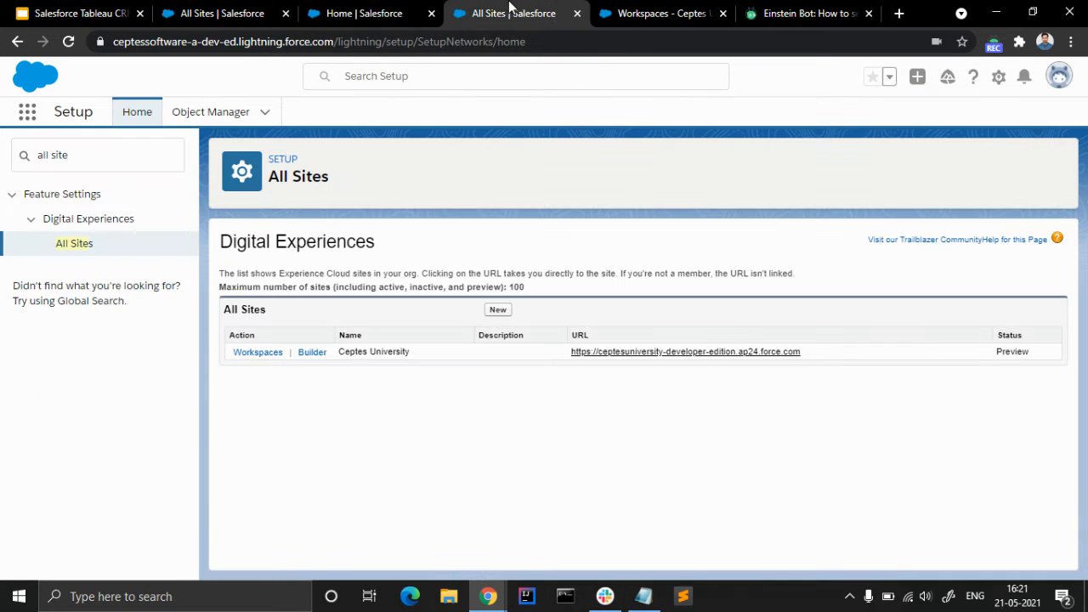
{"action": "left_click_drag", "start_coordinate": [97, 158], "coordinate": [27, 161]}
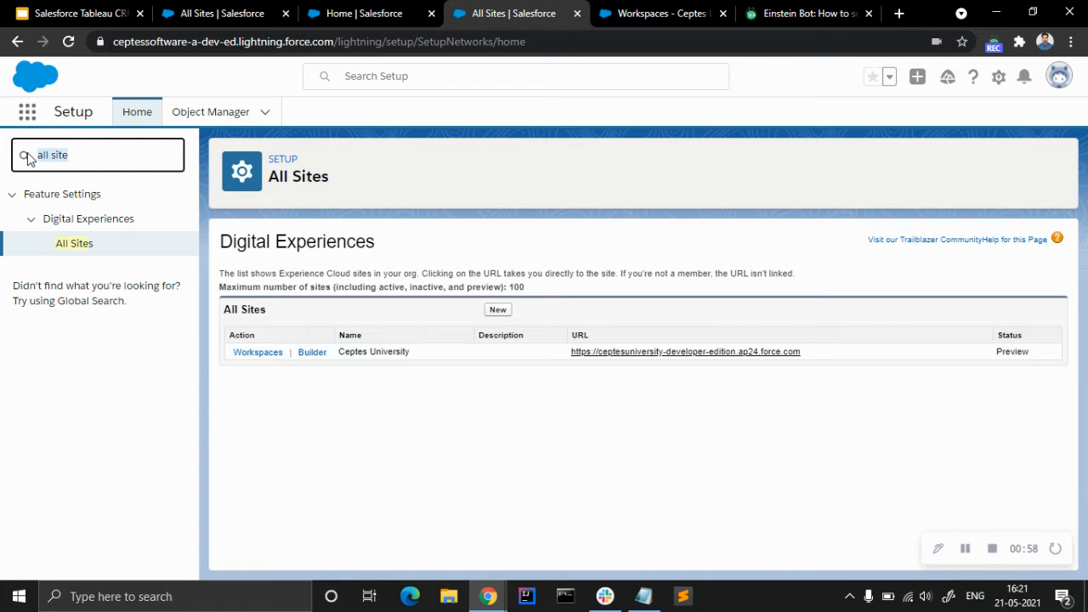
{"action": "type", "text": "chta"}
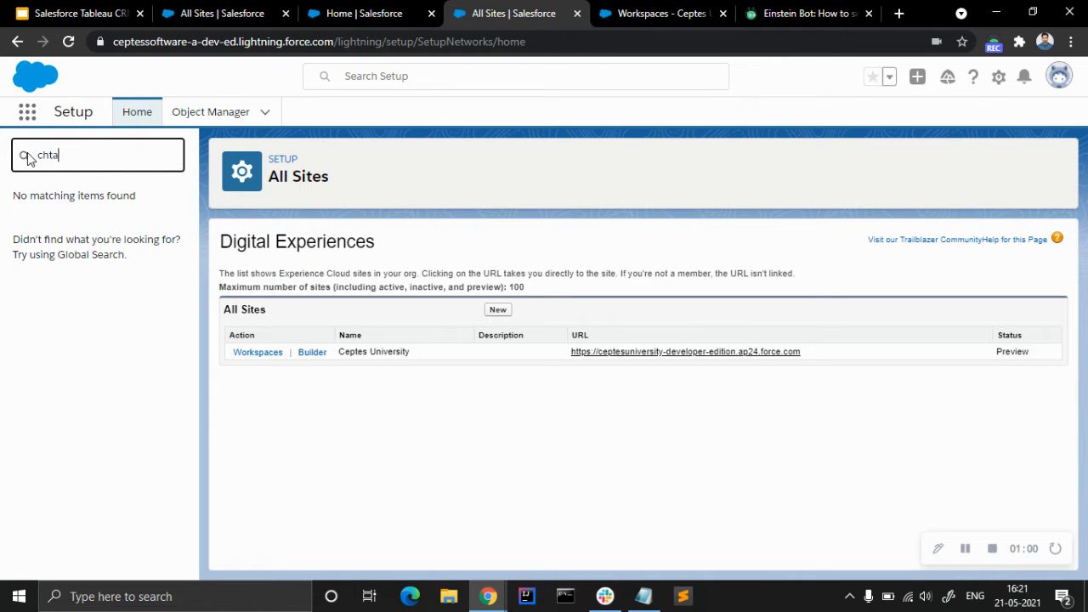
{"action": "type", "text": "ft"}
{"action": "key", "text": "BackSpace"}
{"action": "key", "text": "BackSpace"}
{"action": "type", "text": "t setti"}
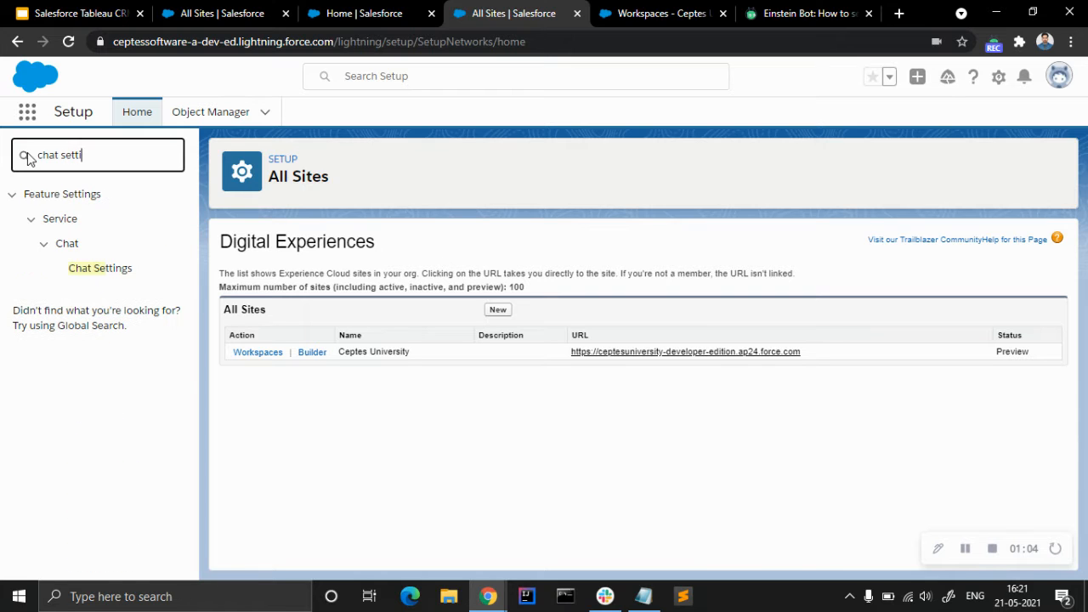
{"action": "left_click", "coordinate": [126, 272]}
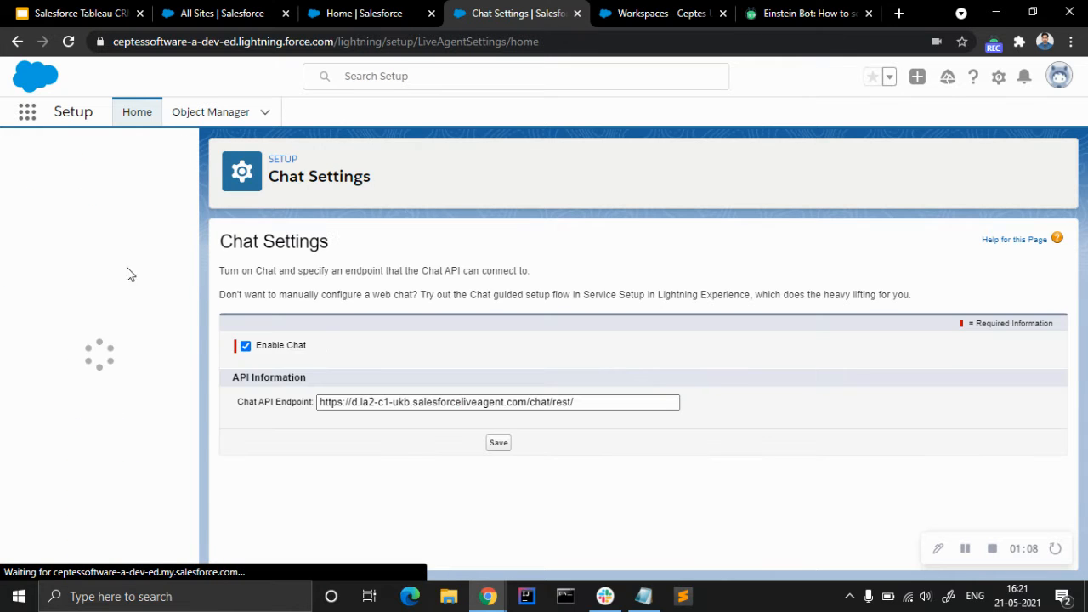
Copy the Chat API Endpoint URL into the end of the Notepad setup notes and return to the browser.
{"action": "left_click_drag", "start_coordinate": [577, 402], "coordinate": [315, 401]}
{"action": "key", "text": "ctrl+c"}
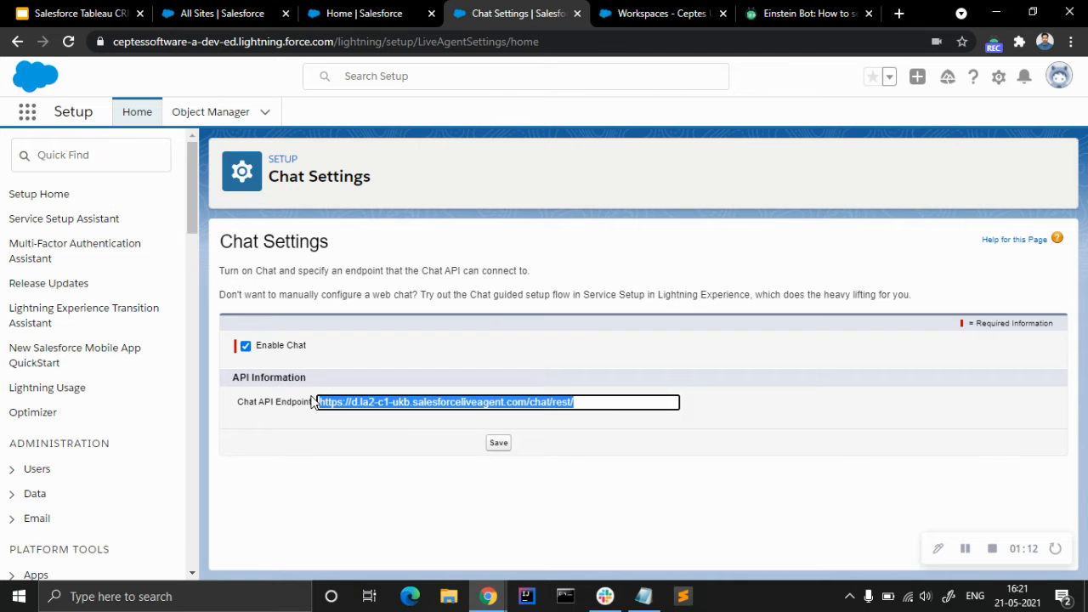
{"action": "left_click", "coordinate": [828, 517]}
{"action": "left_click", "coordinate": [646, 596]}
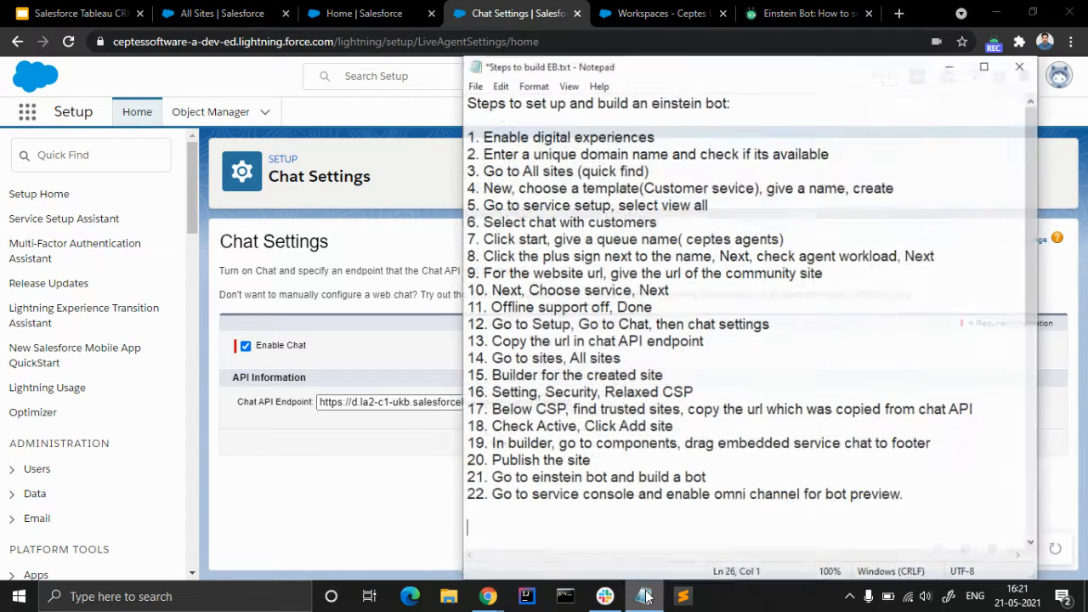
{"action": "scroll", "coordinate": [624, 466], "scroll_direction": "down", "scroll_amount": 5}
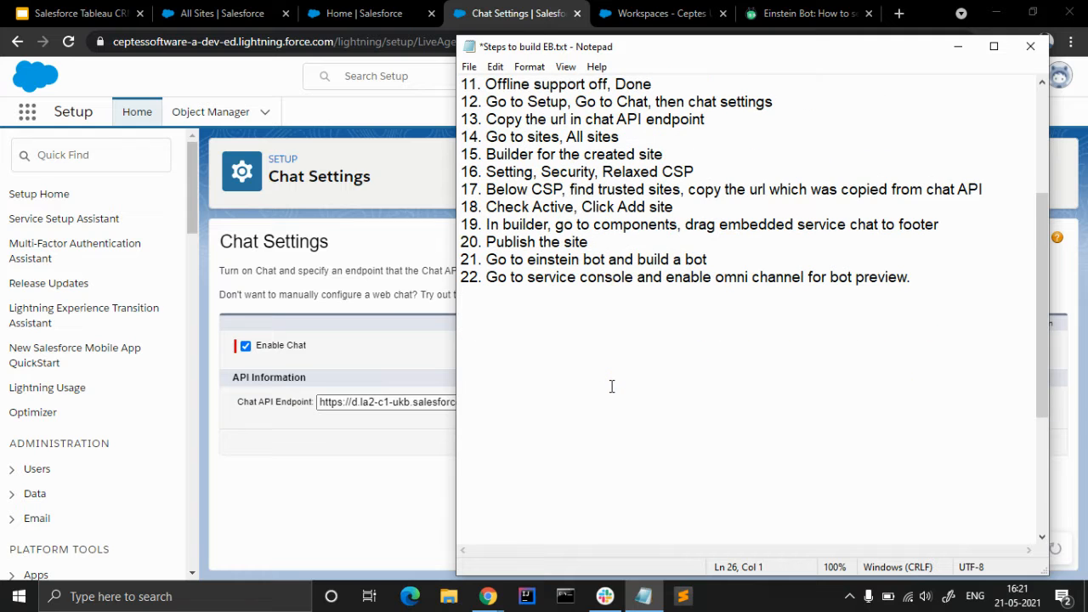
{"action": "key", "text": "ctrl+v"}
{"action": "left_click", "coordinate": [958, 46]}
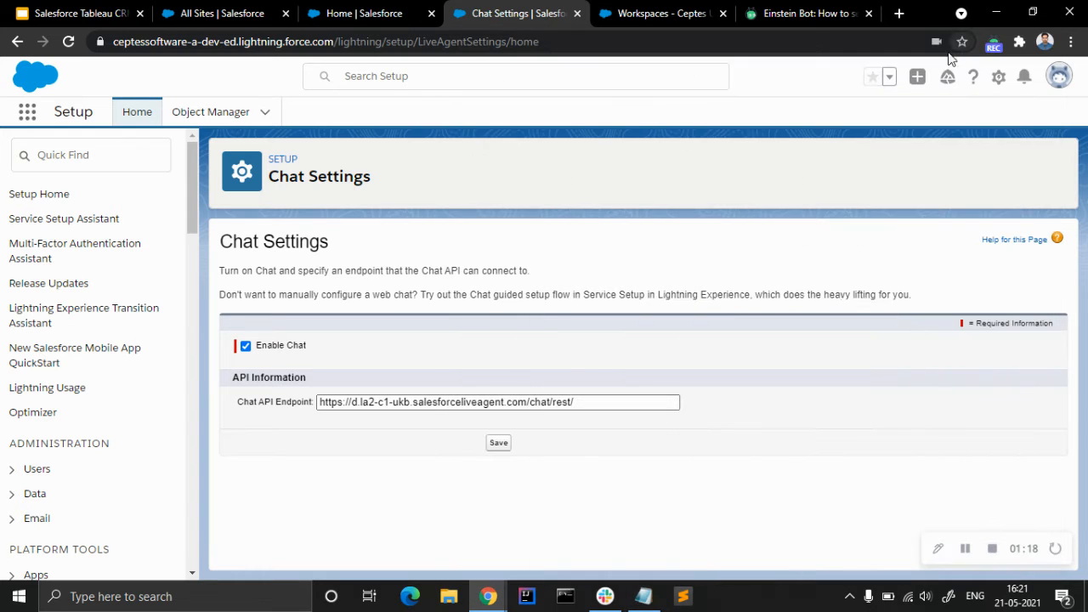
{"action": "left_click", "coordinate": [653, 593]}
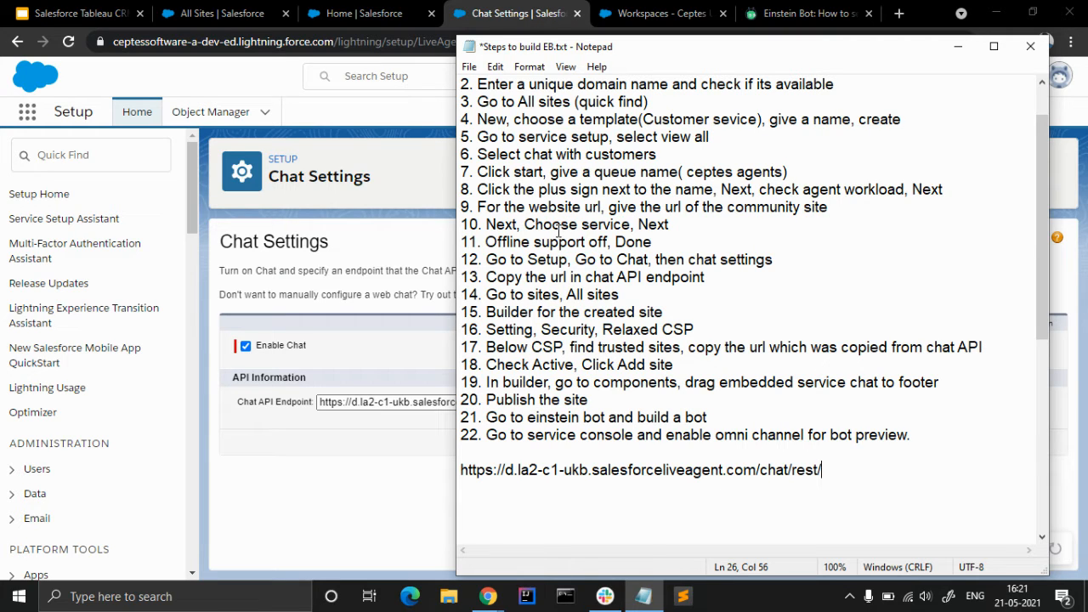
{"action": "left_click", "coordinate": [958, 47]}
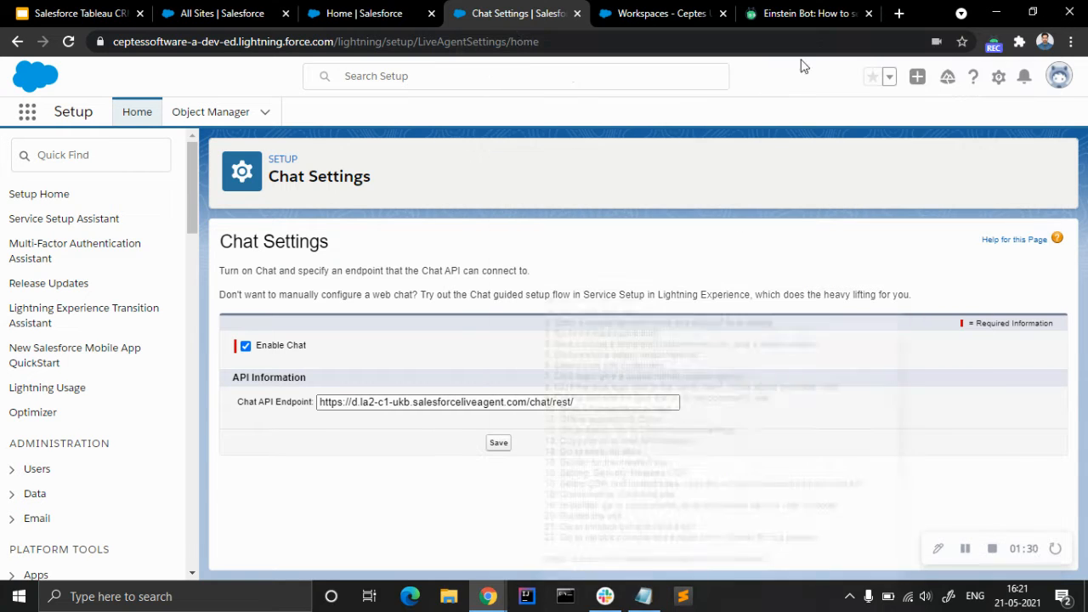
Open the Ceptes University site in Experience Builder from its Workspaces page and dismiss the welcome tour.
{"action": "left_click", "coordinate": [637, 14]}
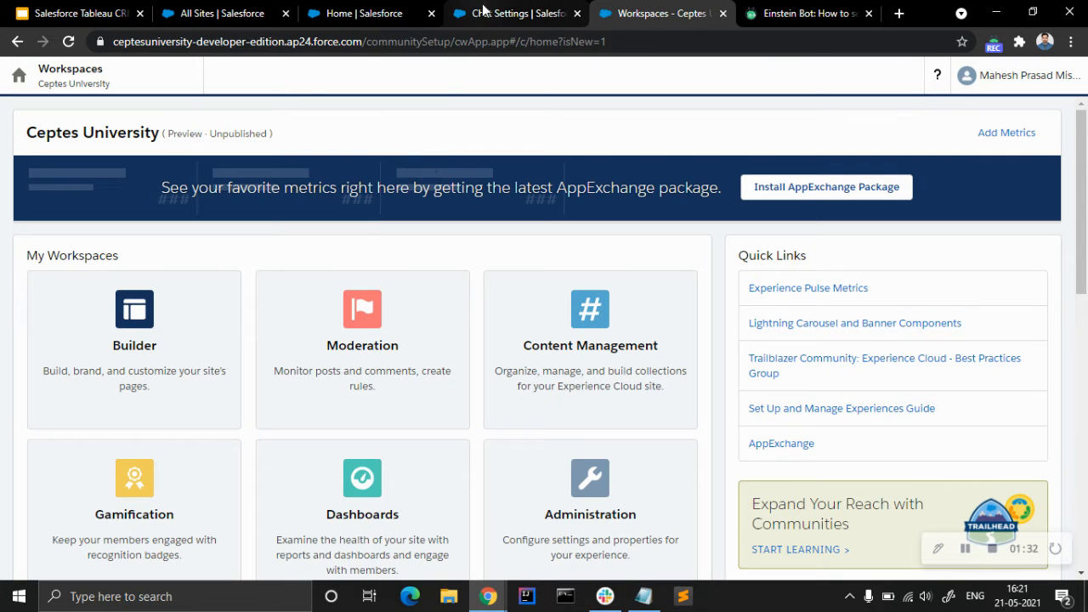
{"action": "left_click", "coordinate": [134, 353]}
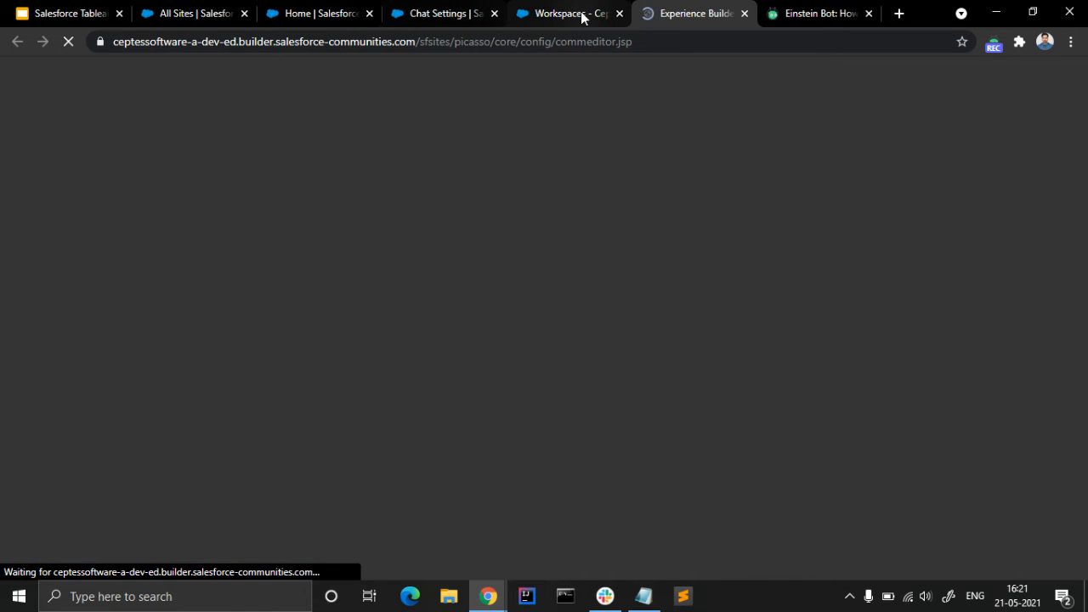
{"action": "left_click", "coordinate": [340, 15]}
{"action": "left_click", "coordinate": [557, 13]}
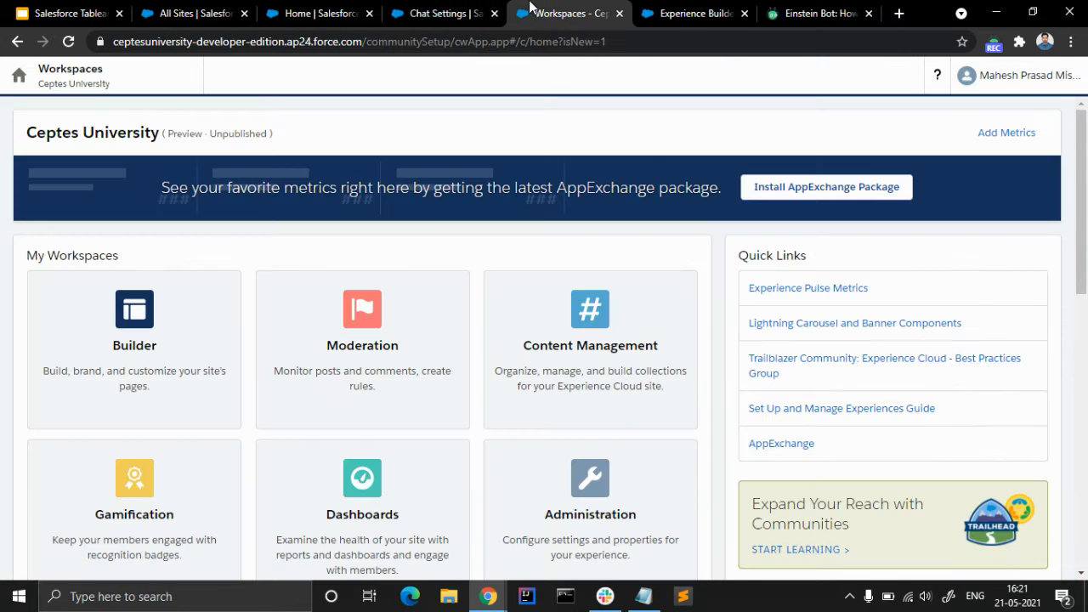
{"action": "left_click", "coordinate": [195, 13]}
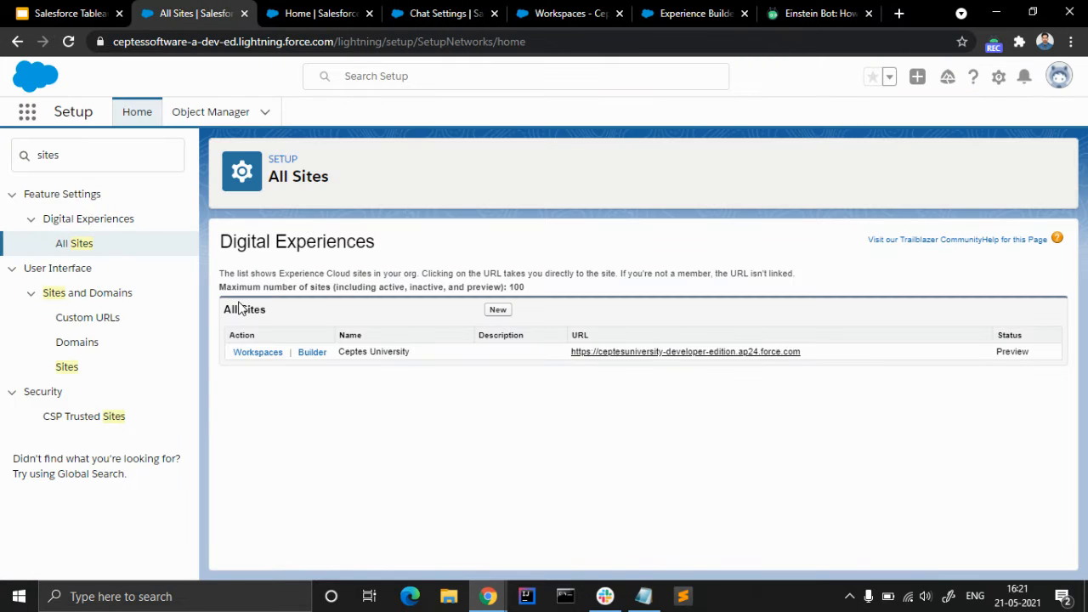
{"action": "left_click", "coordinate": [680, 15]}
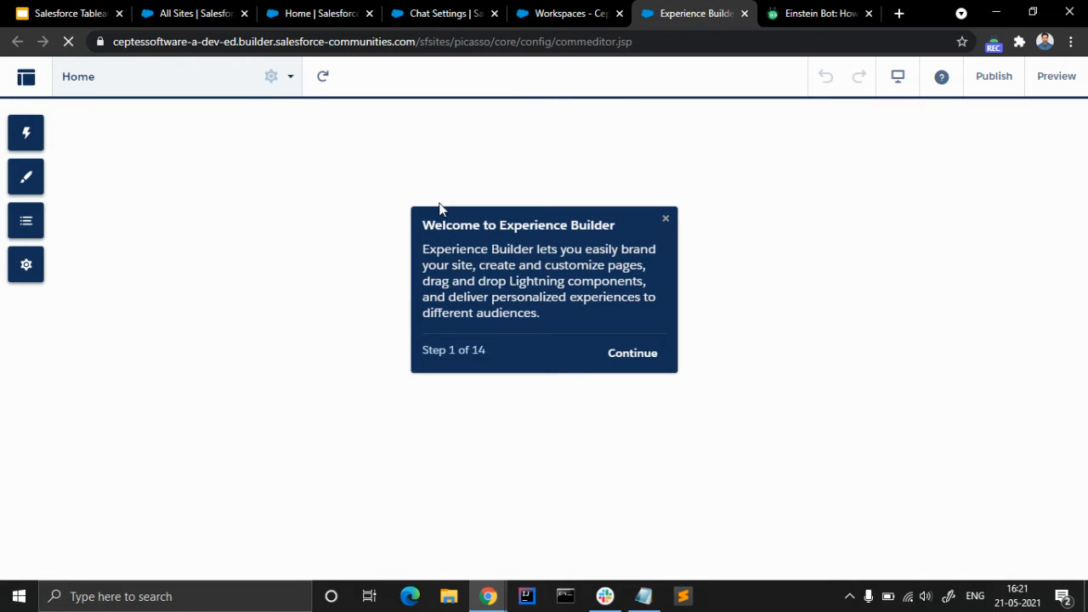
{"action": "left_click", "coordinate": [665, 220]}
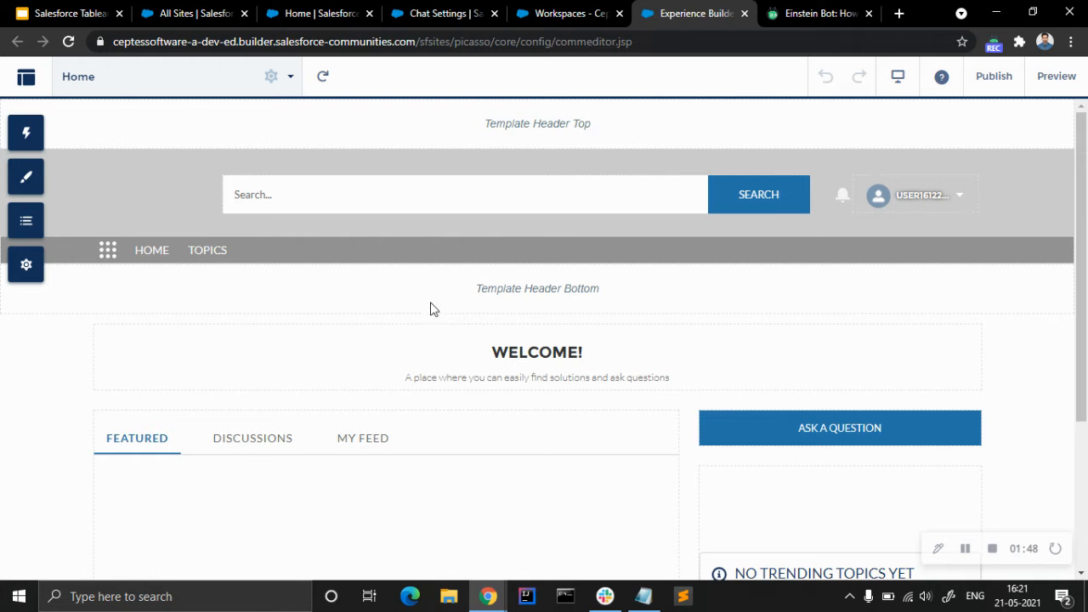
{"action": "scroll", "coordinate": [430, 382], "scroll_direction": "down", "scroll_amount": 3}
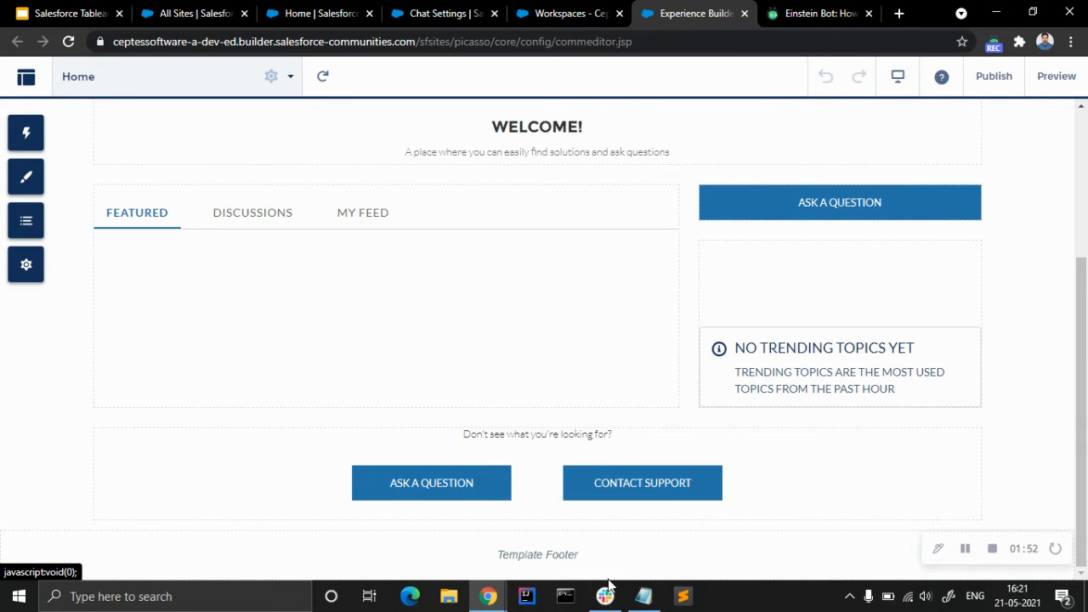
Change the site's Content Security Policy security level to Relaxed CSP: Permit Access to Inline Scripts and Allowed Hosts.
{"action": "left_click", "coordinate": [644, 596]}
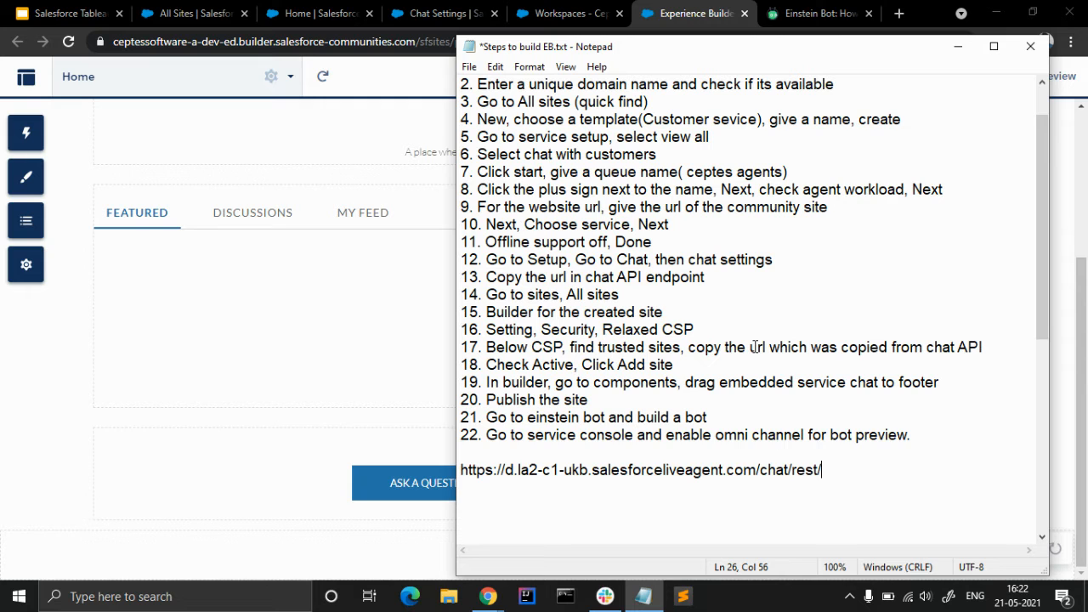
{"action": "left_click", "coordinate": [957, 49]}
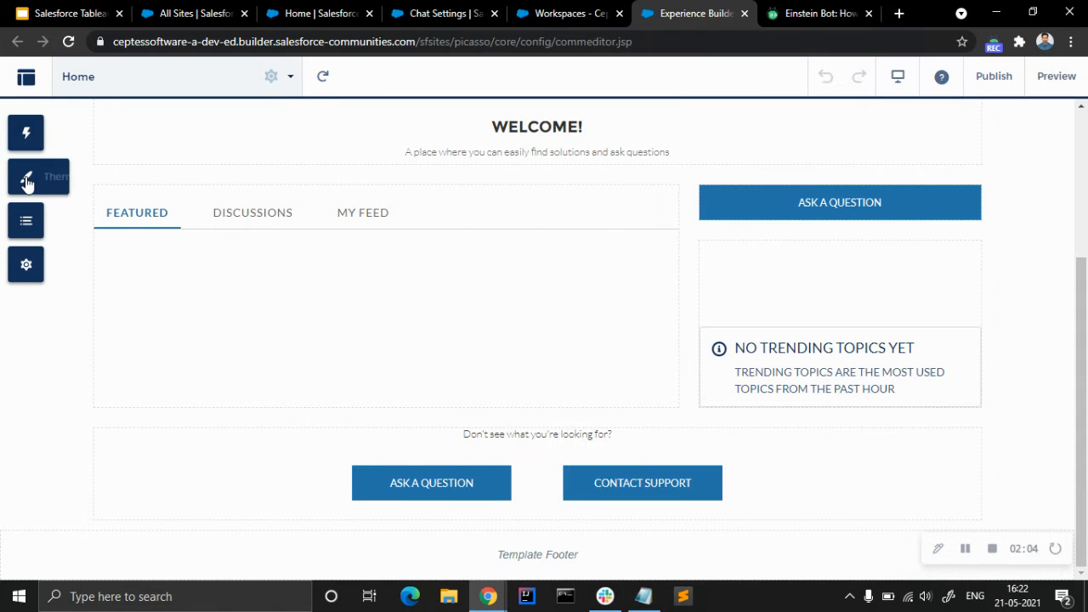
{"action": "left_click", "coordinate": [24, 269]}
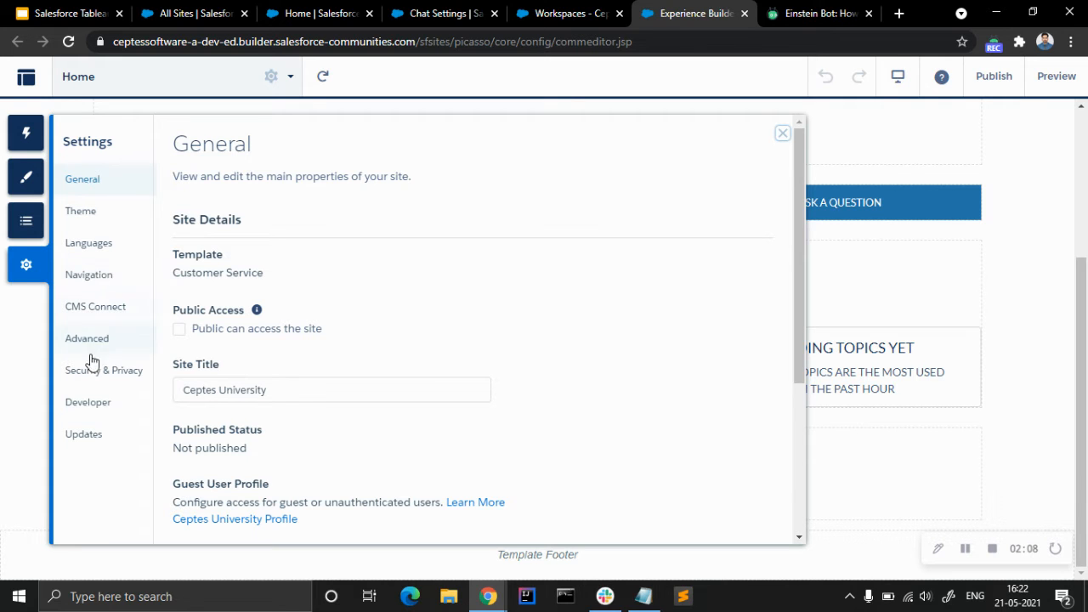
{"action": "scroll", "coordinate": [239, 344], "scroll_direction": "down", "scroll_amount": 2}
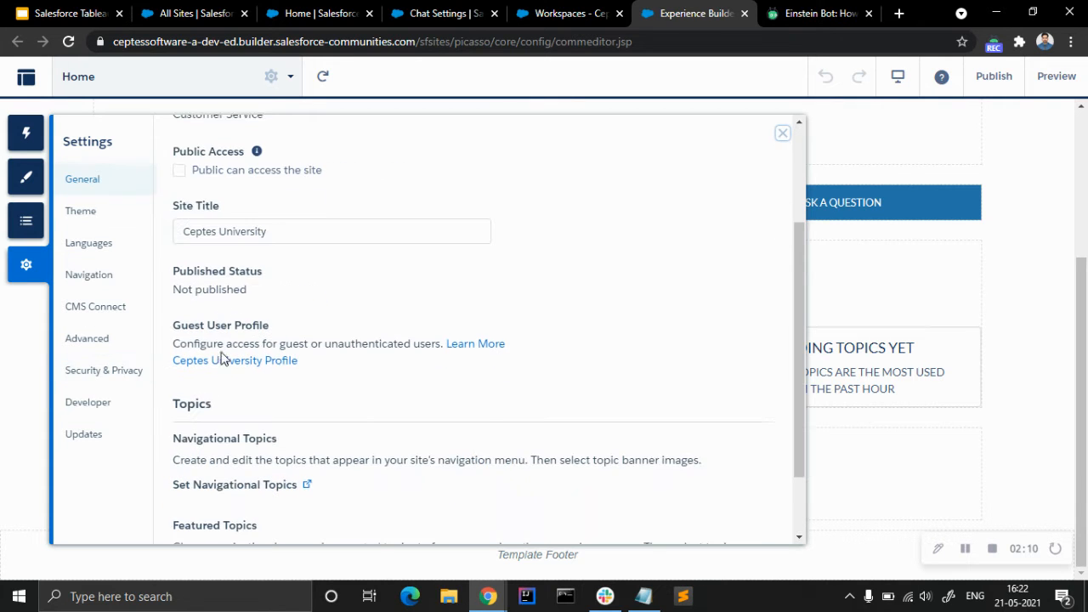
{"action": "left_click", "coordinate": [114, 380]}
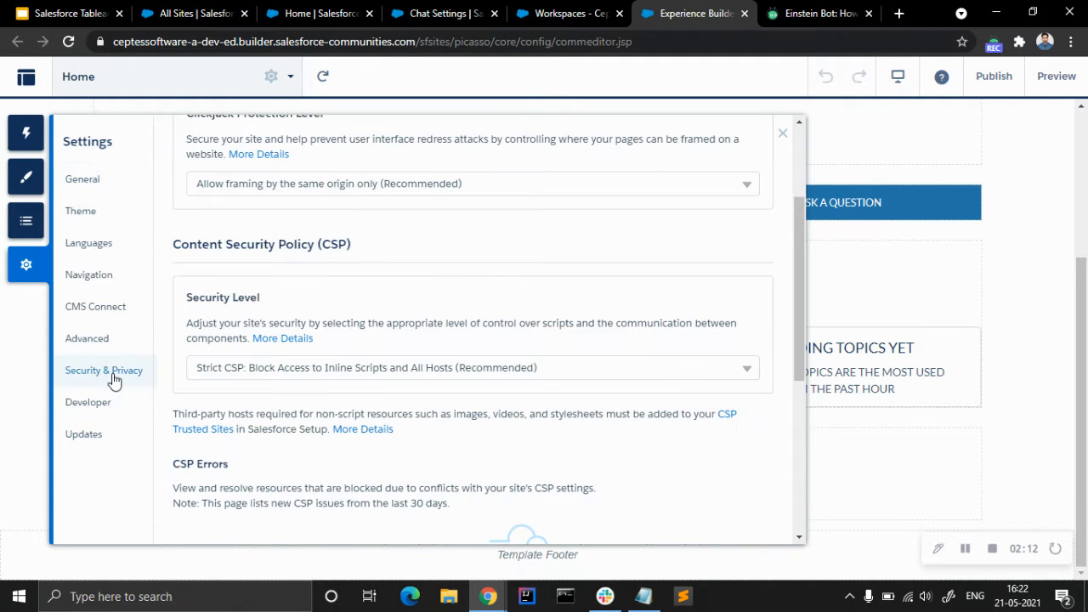
{"action": "scroll", "coordinate": [302, 306], "scroll_direction": "down", "scroll_amount": 1}
{"action": "scroll", "coordinate": [307, 323], "scroll_direction": "down", "scroll_amount": 1}
{"action": "left_click", "coordinate": [278, 213]}
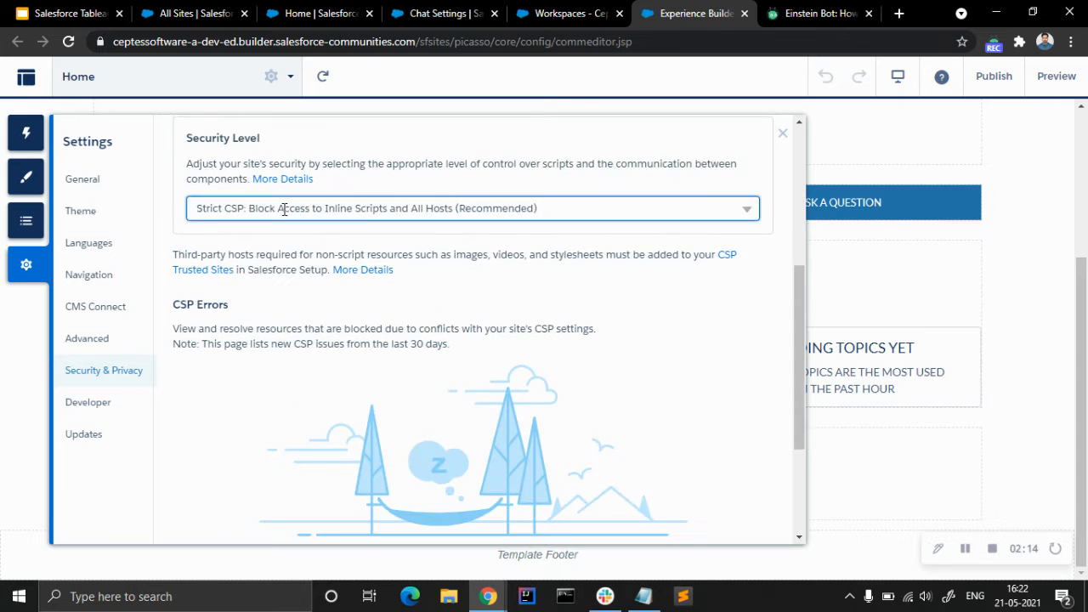
{"action": "left_click", "coordinate": [266, 261]}
{"action": "left_click", "coordinate": [735, 382]}
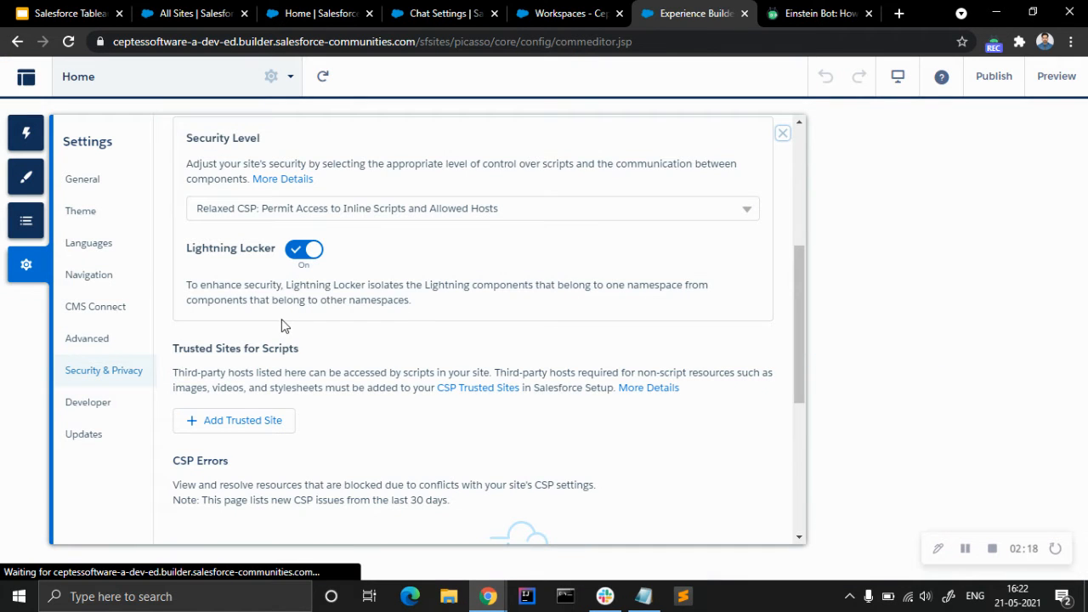
Start a new trusted site for scripts and name it Ceptes Chat endpoint.
{"action": "scroll", "coordinate": [282, 319], "scroll_direction": "down", "scroll_amount": 2}
{"action": "left_click", "coordinate": [266, 258]}
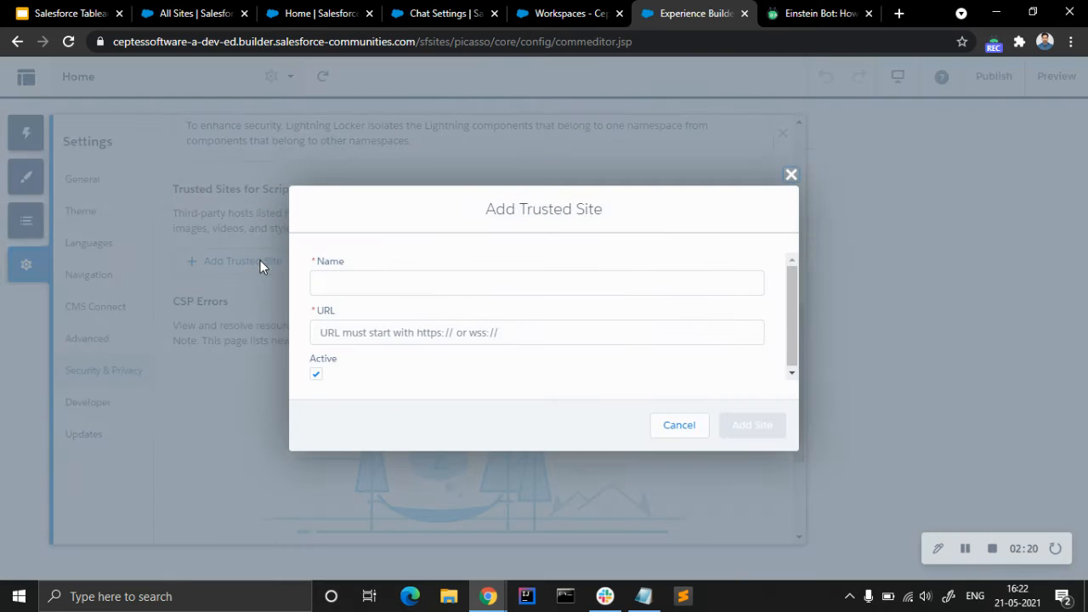
{"action": "left_click", "coordinate": [386, 291]}
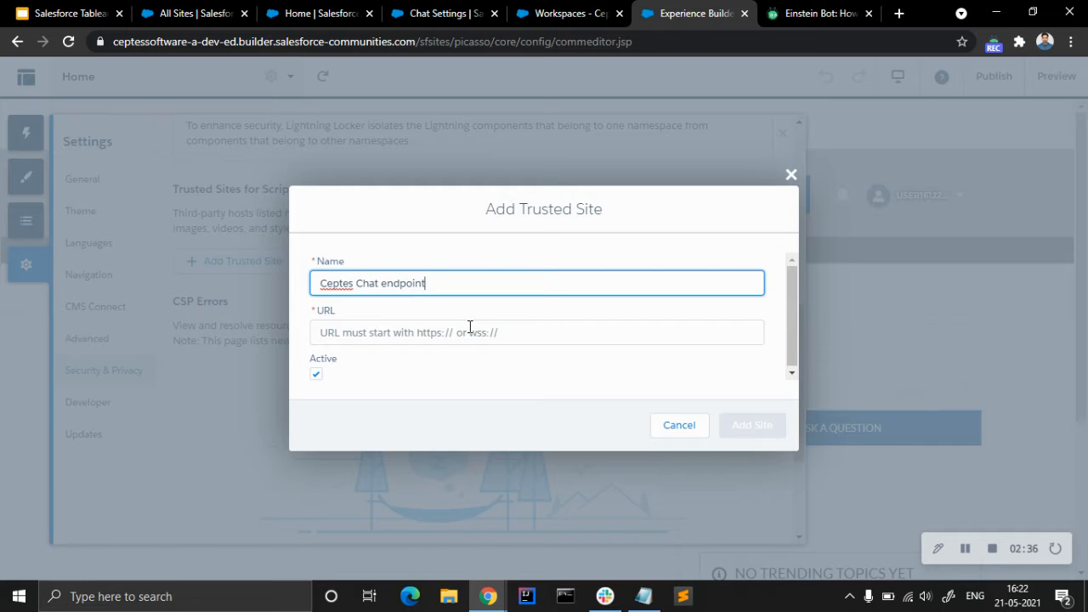
{"action": "left_click", "coordinate": [473, 338]}
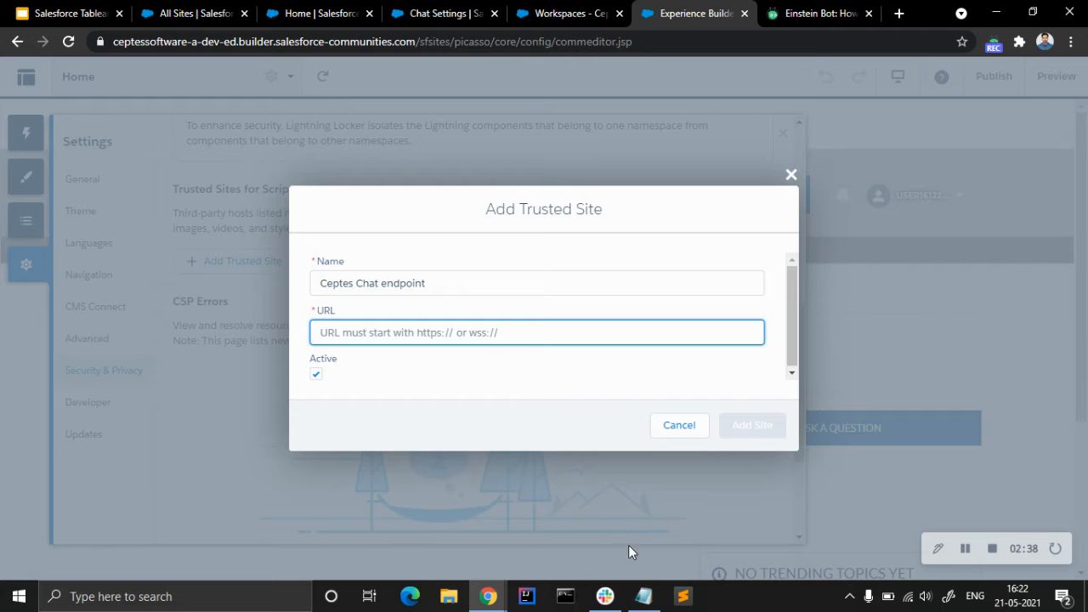
{"action": "left_click", "coordinate": [643, 596]}
{"action": "left_click_drag", "start_coordinate": [822, 467], "coordinate": [464, 477]}
{"action": "key", "text": "ctrl+c"}
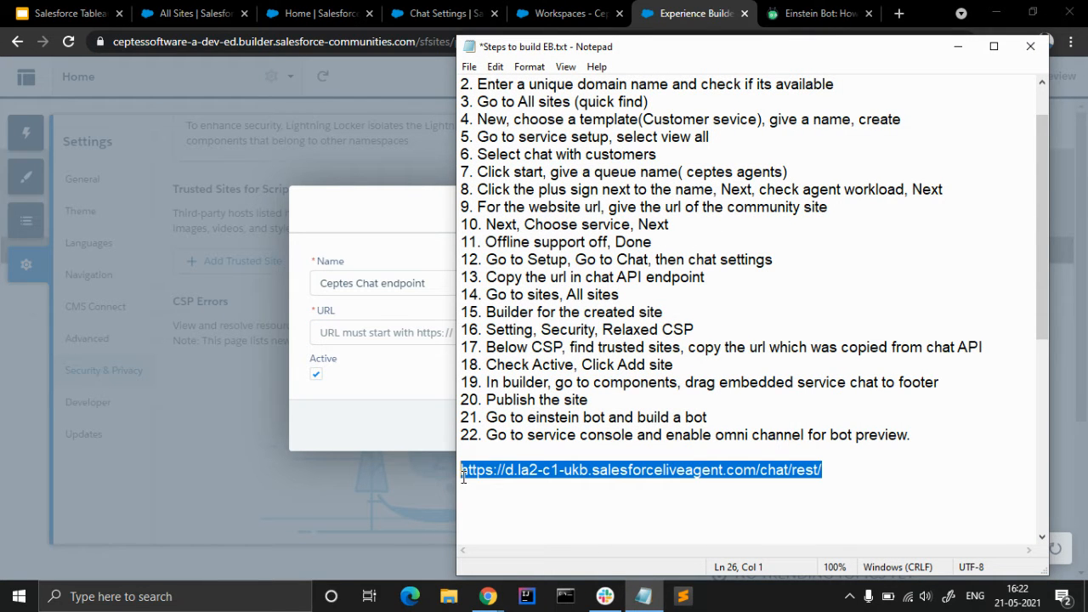
{"action": "left_click", "coordinate": [665, 513]}
{"action": "left_click", "coordinate": [958, 46]}
{"action": "key", "text": "ctrl+v"}
{"action": "left_click", "coordinate": [606, 390]}
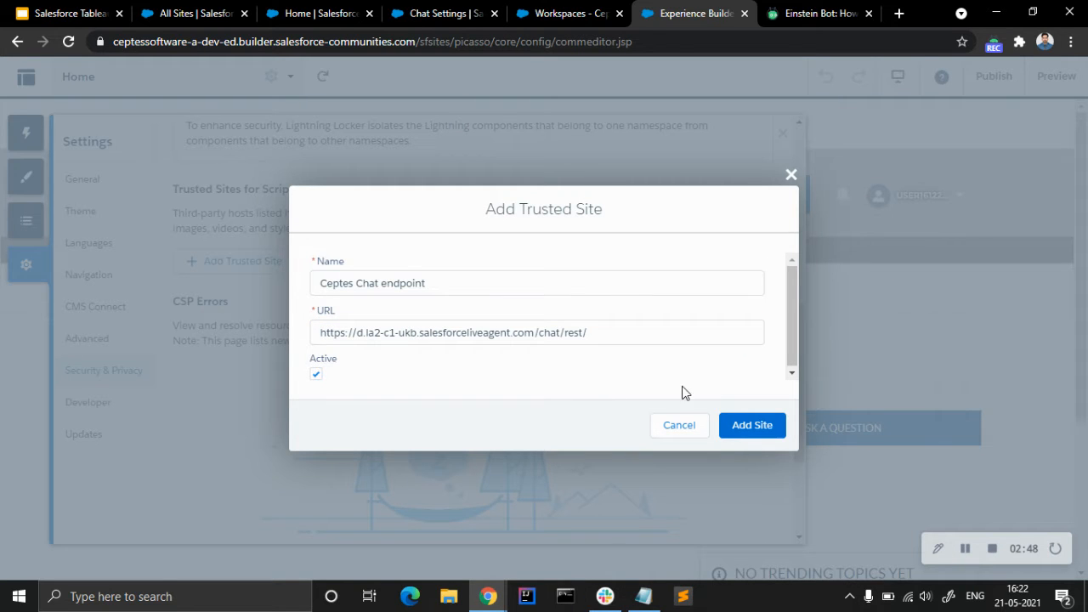
{"action": "left_click", "coordinate": [752, 429]}
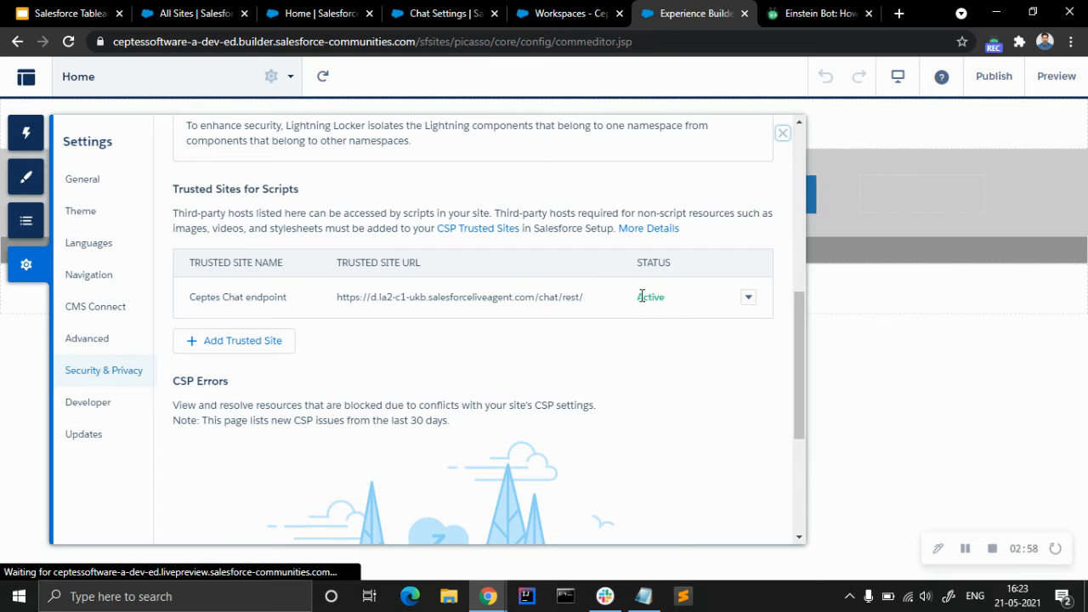
Check the following instructions in the Notepad setup notes and close the site's settings in Experience Builder.
{"action": "left_click", "coordinate": [644, 597]}
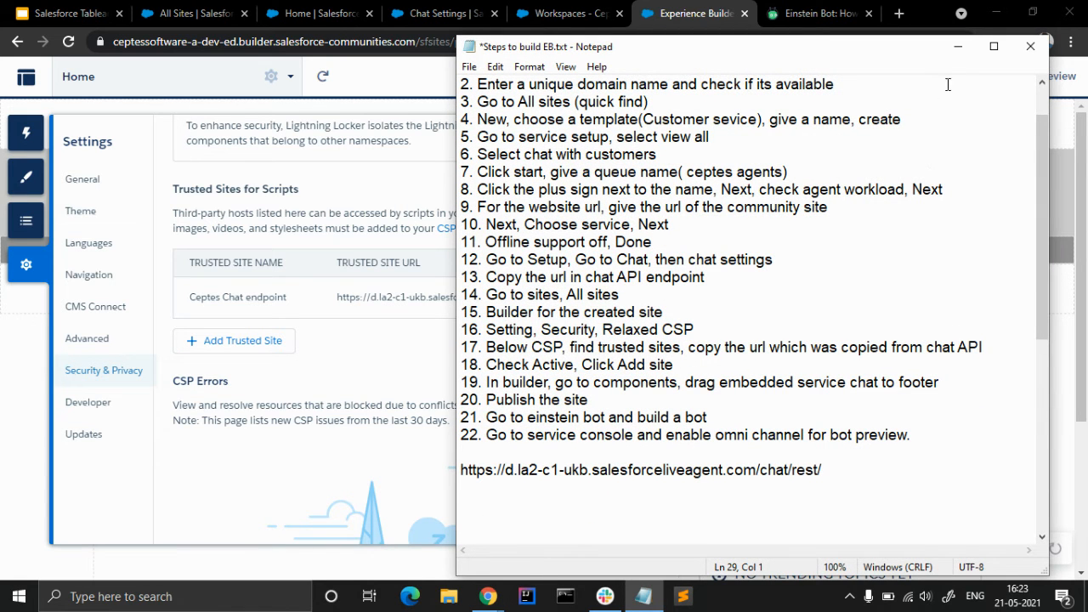
{"action": "left_click", "coordinate": [958, 48]}
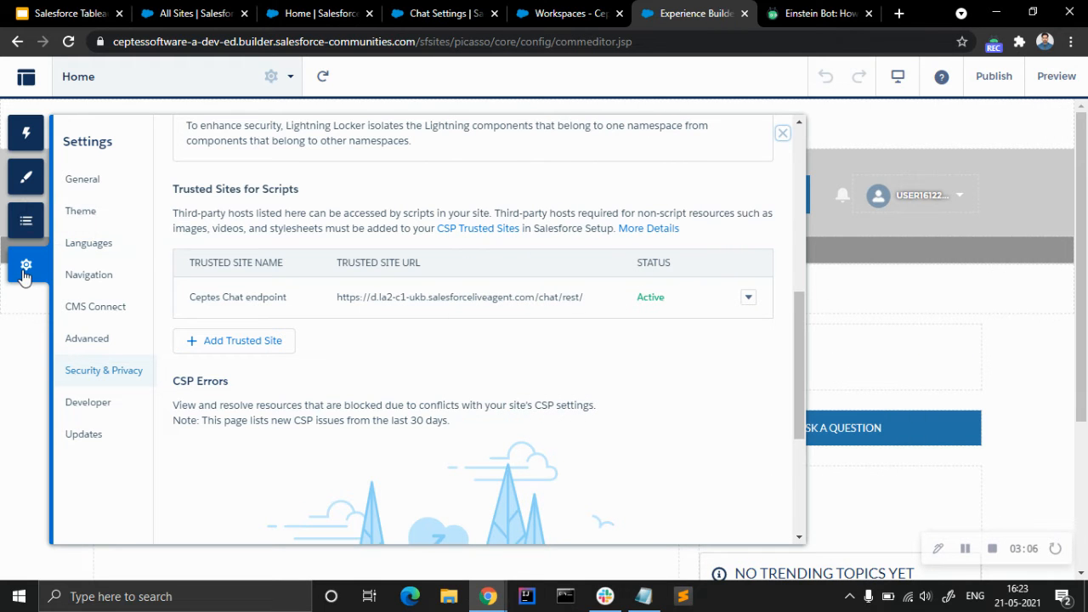
{"action": "scroll", "coordinate": [645, 247], "scroll_direction": "up", "scroll_amount": 5}
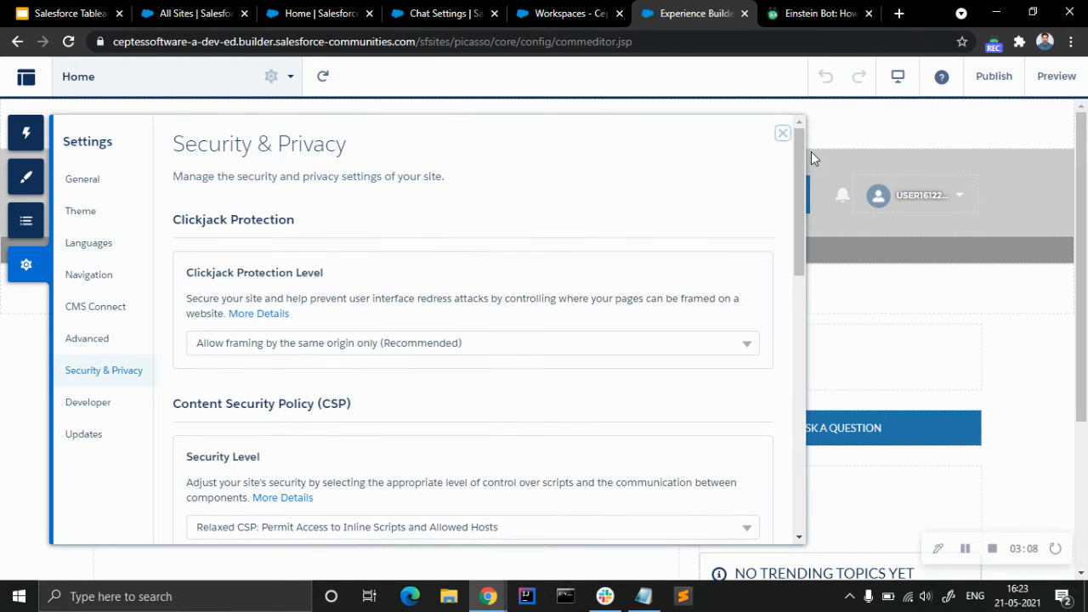
{"action": "left_click", "coordinate": [783, 135]}
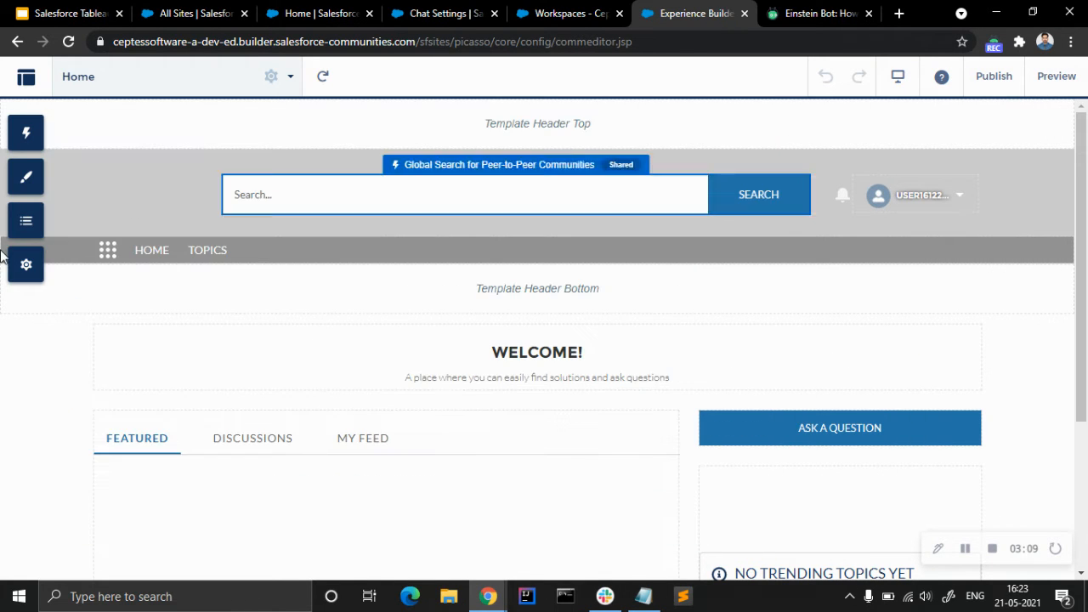
Find the Embedded Service Chat component by searching for "embe", add it to the home page's footer, and review its properties.
{"action": "left_click", "coordinate": [25, 133]}
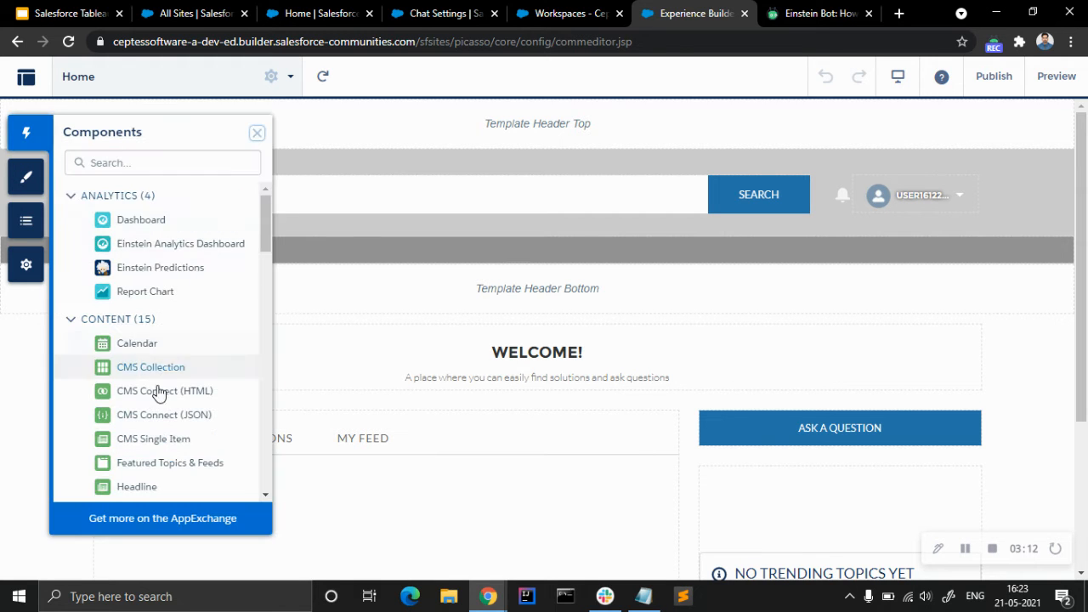
{"action": "scroll", "coordinate": [159, 392], "scroll_direction": "down", "scroll_amount": 10}
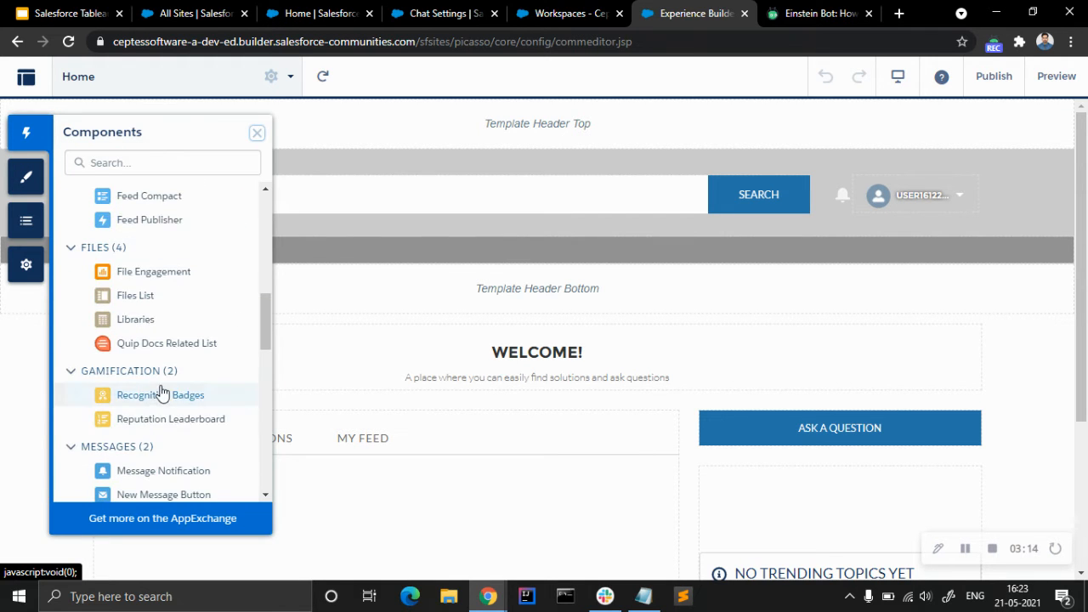
{"action": "scroll", "coordinate": [159, 389], "scroll_direction": "down", "scroll_amount": 4}
{"action": "scroll", "coordinate": [144, 340], "scroll_direction": "up", "scroll_amount": 2}
{"action": "left_click", "coordinate": [116, 164]}
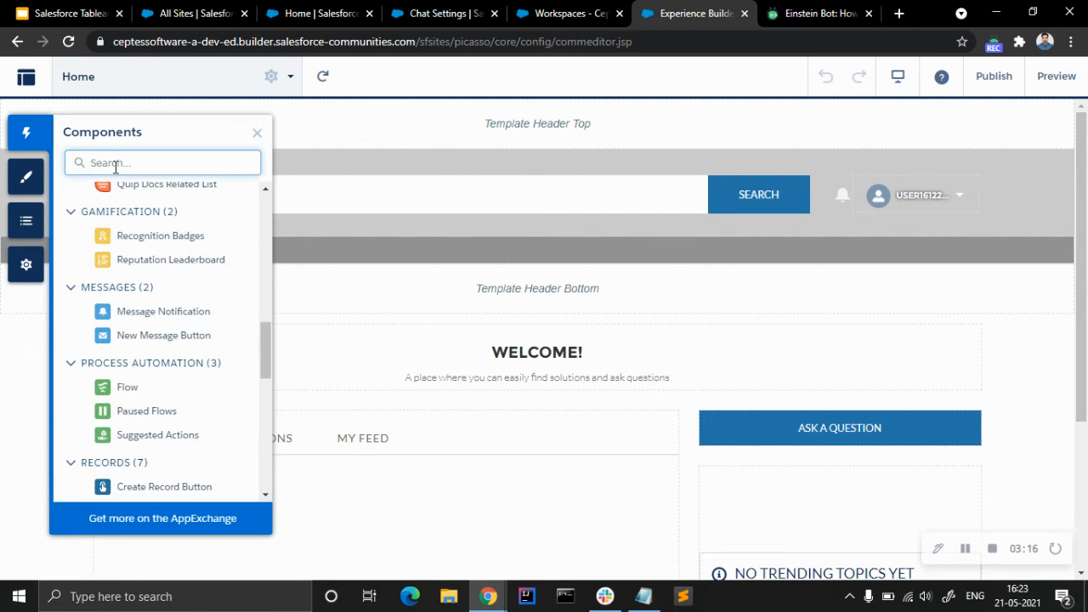
{"action": "type", "text": "embe"}
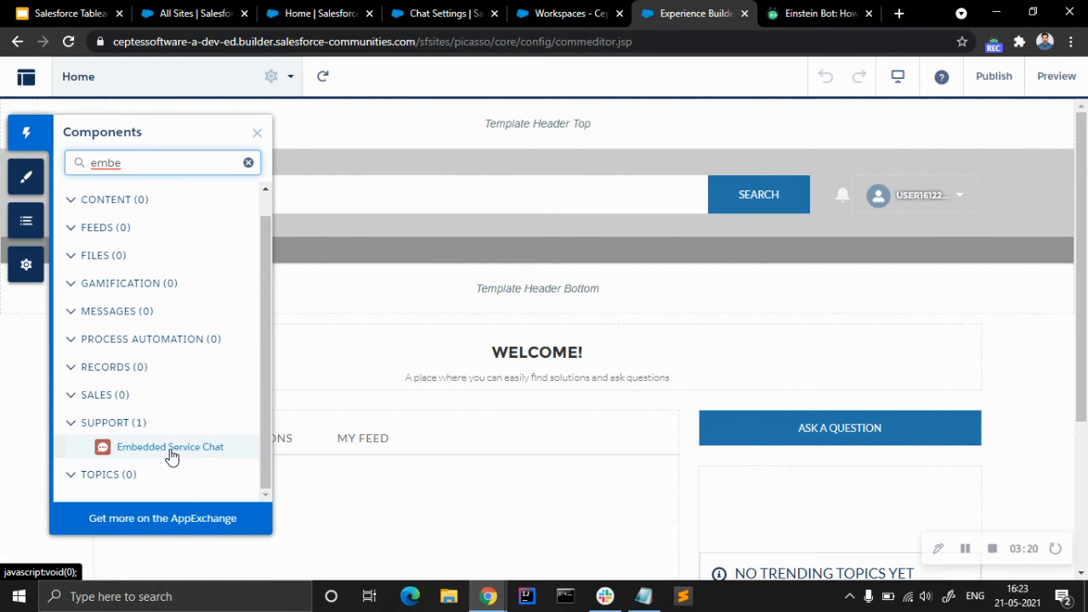
{"action": "scroll", "coordinate": [279, 438], "scroll_direction": "down", "scroll_amount": 1}
{"action": "scroll", "coordinate": [279, 437], "scroll_direction": "down", "scroll_amount": 4}
{"action": "left_click_drag", "start_coordinate": [129, 450], "coordinate": [407, 553]}
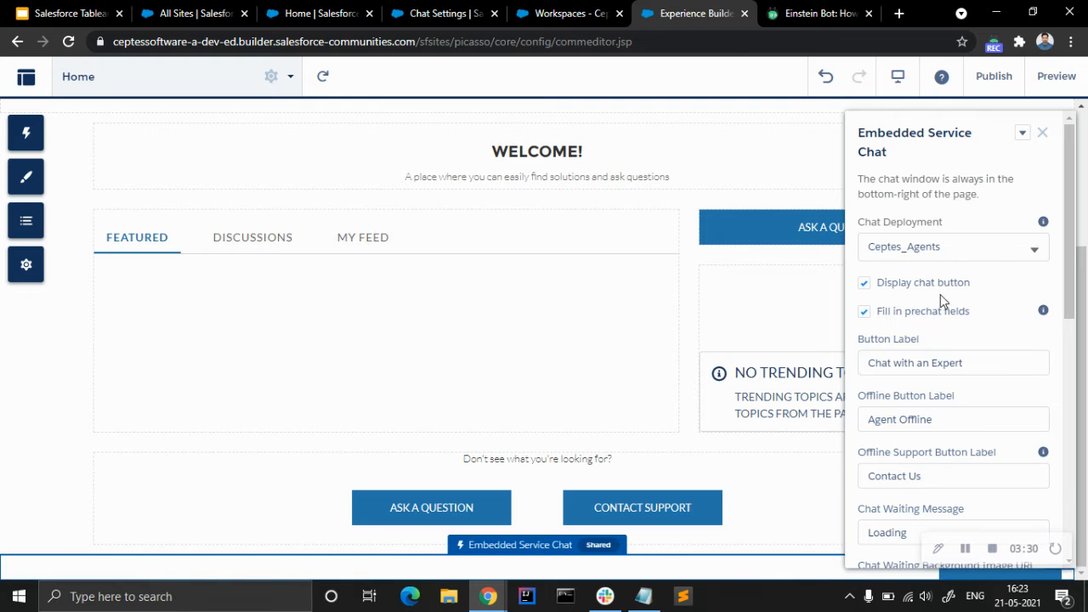
{"action": "scroll", "coordinate": [950, 396], "scroll_direction": "down", "scroll_amount": 7}
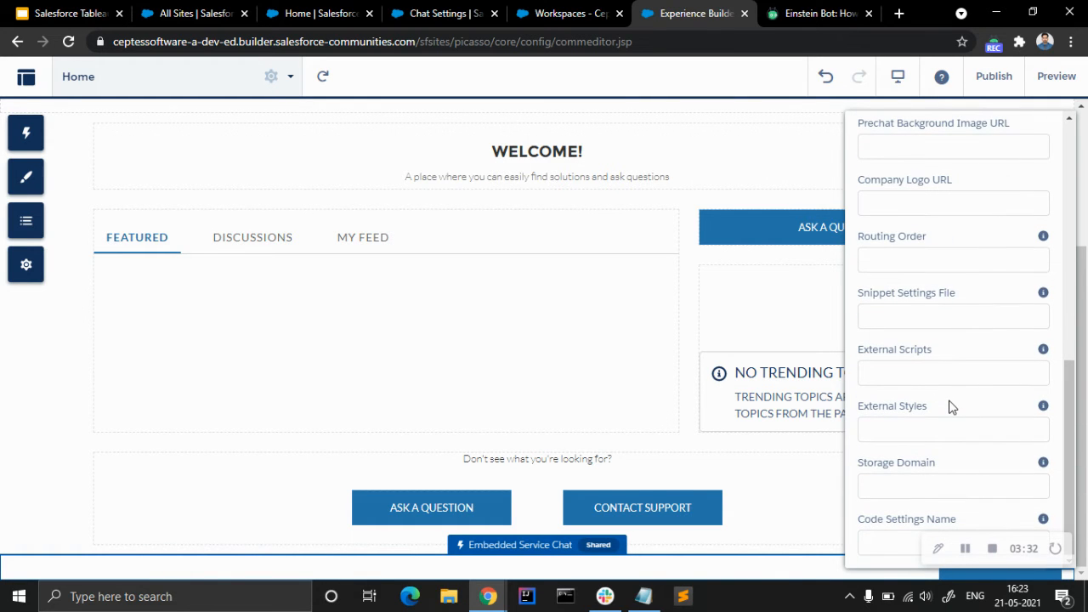
{"action": "scroll", "coordinate": [950, 403], "scroll_direction": "up", "scroll_amount": 8}
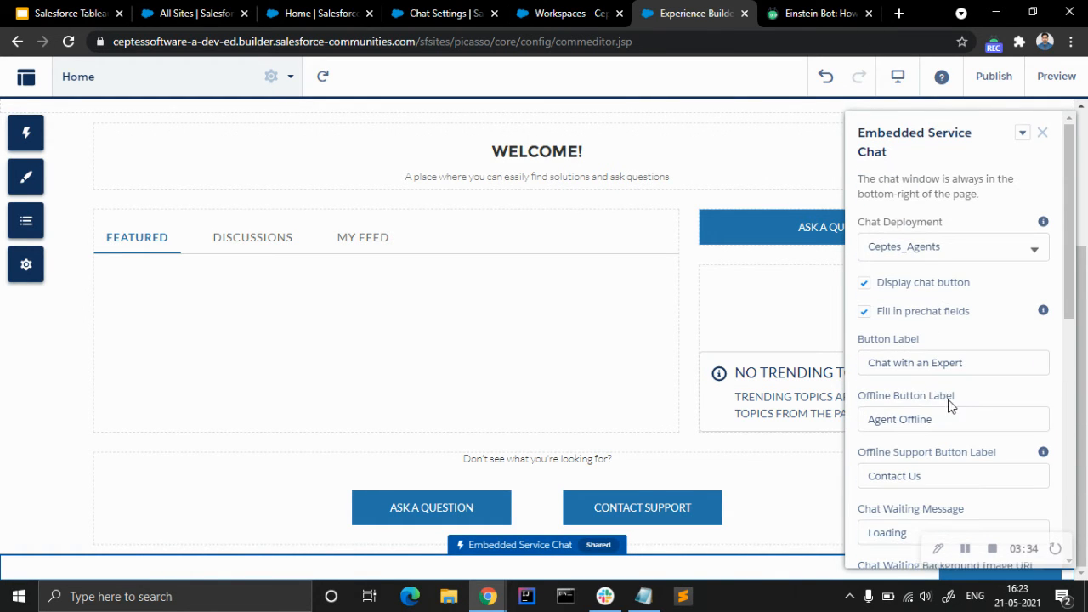
Check the next instruction in the Notepad setup notes and publish the site's changes.
{"action": "left_click", "coordinate": [644, 596]}
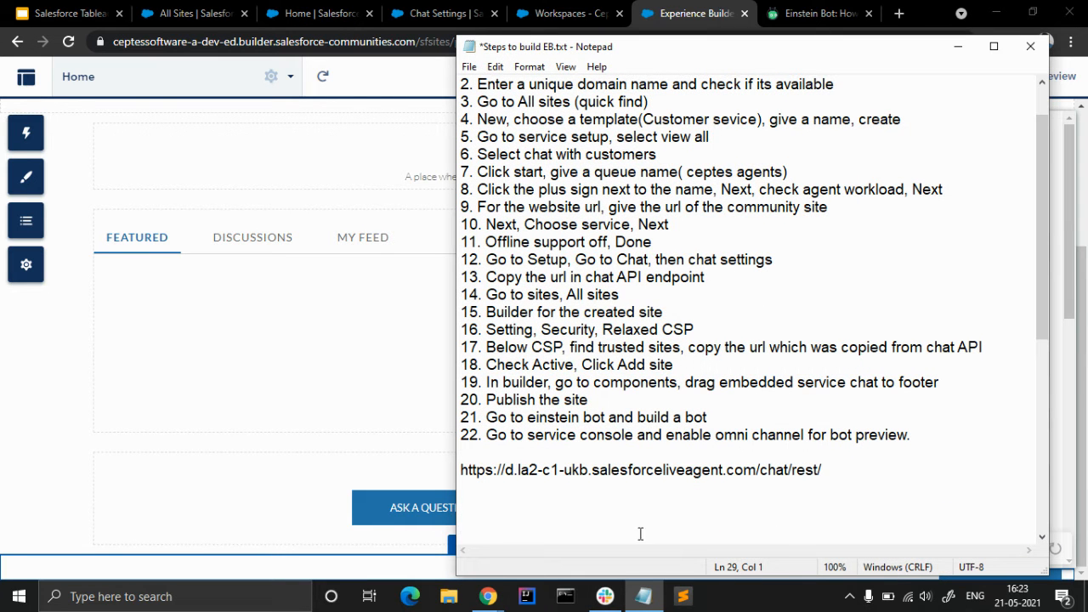
{"action": "left_click", "coordinate": [647, 597]}
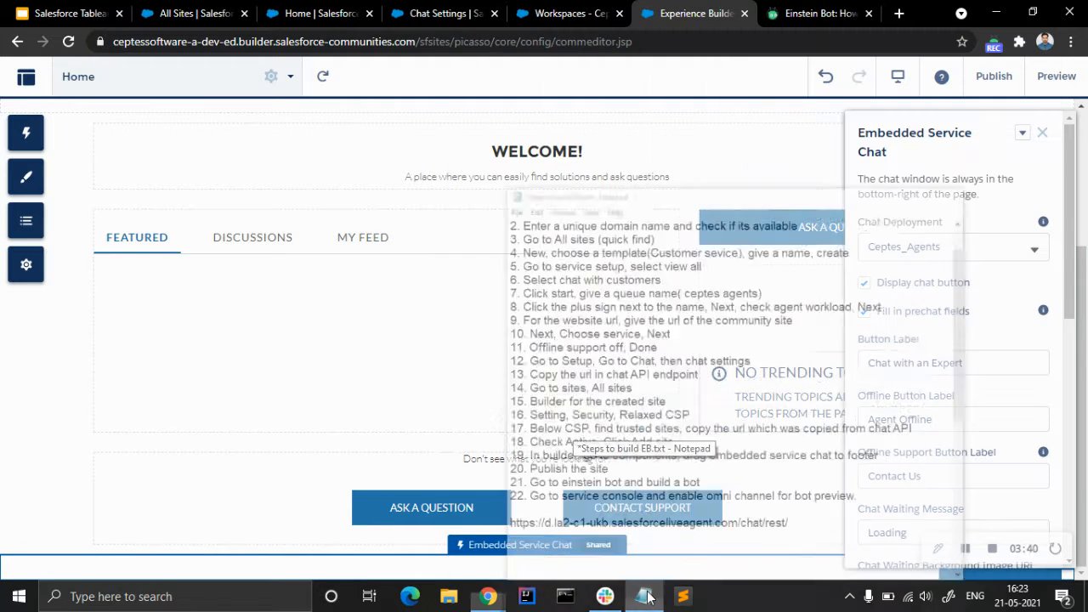
{"action": "scroll", "coordinate": [893, 289], "scroll_direction": "down", "scroll_amount": 1}
{"action": "scroll", "coordinate": [1031, 167], "scroll_direction": "up", "scroll_amount": 1}
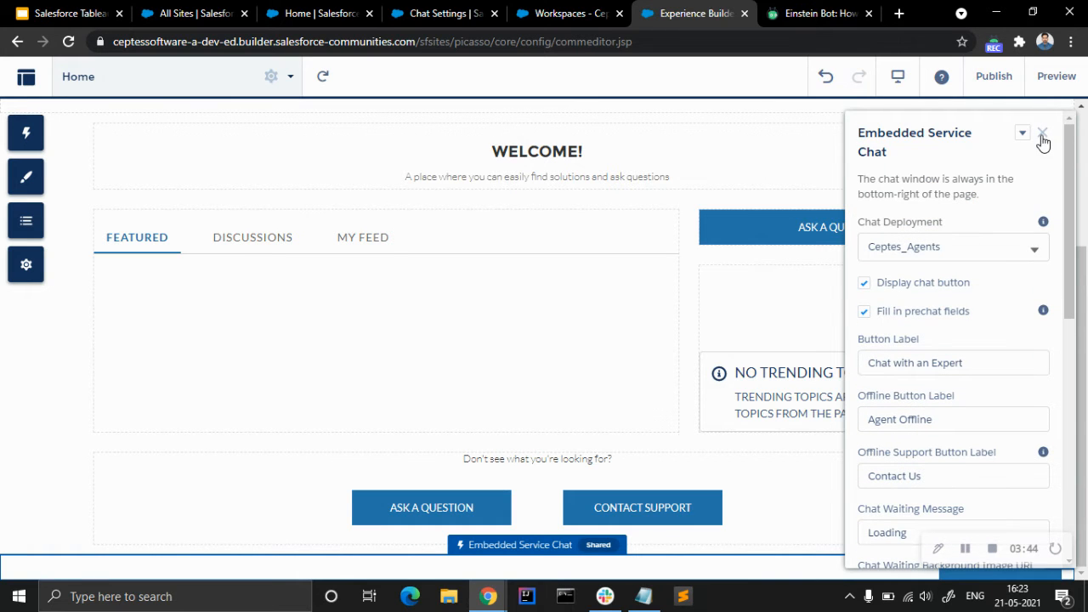
{"action": "left_click", "coordinate": [1003, 79]}
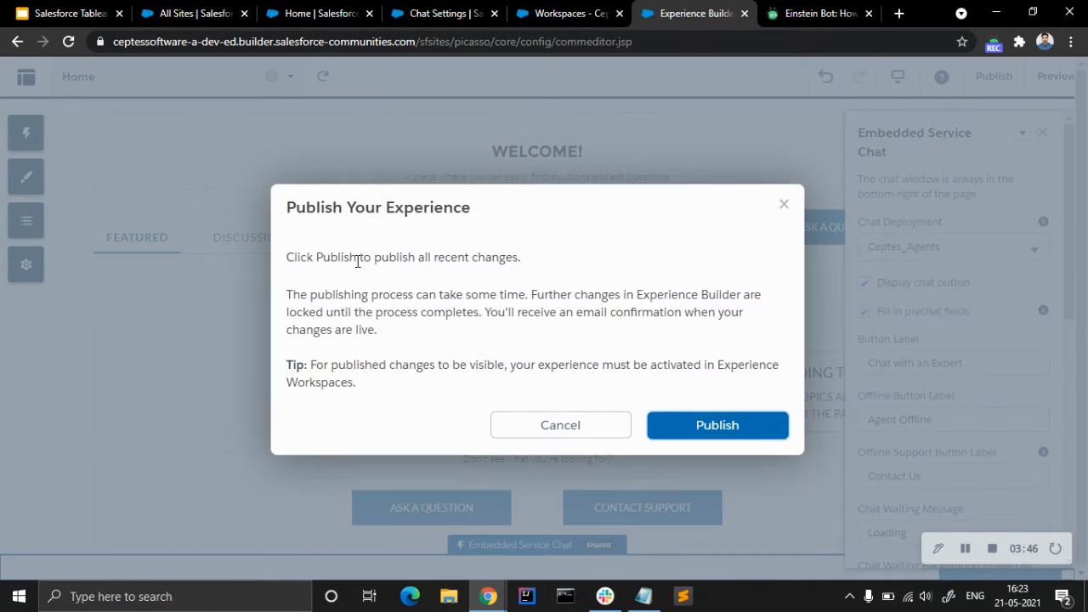
{"action": "left_click", "coordinate": [721, 427]}
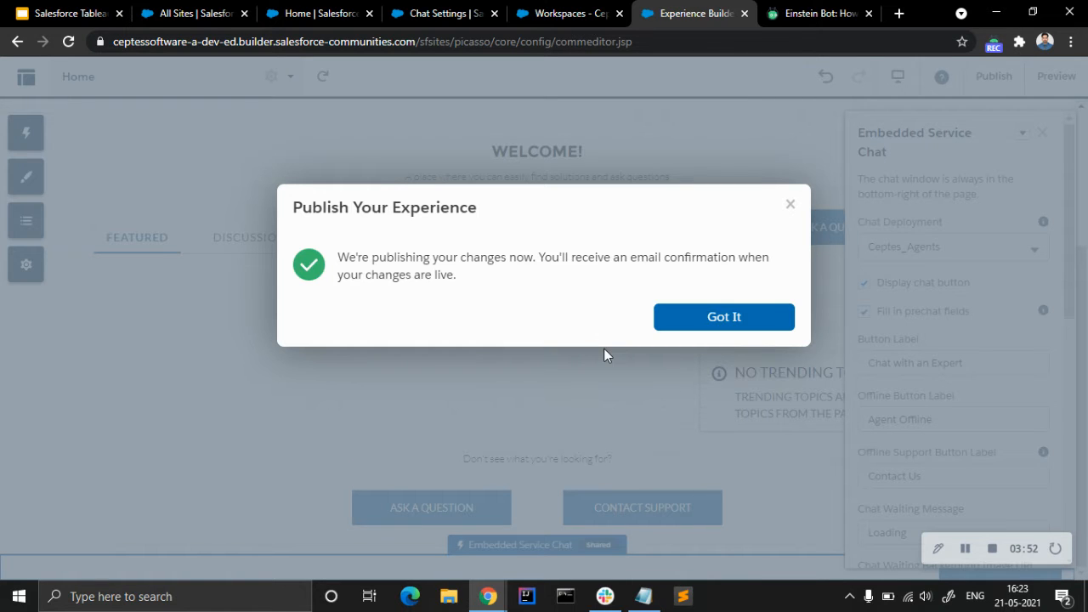
{"action": "left_click", "coordinate": [730, 326]}
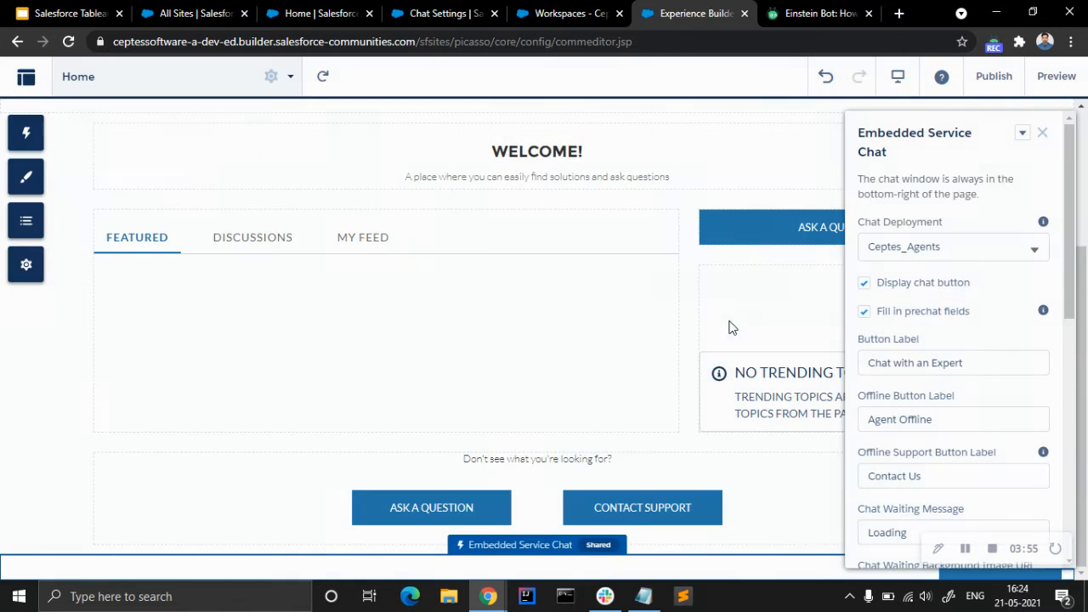
Preview the site's home page in Experience Builder to check the embedded chat button.
{"action": "left_click", "coordinate": [1055, 77]}
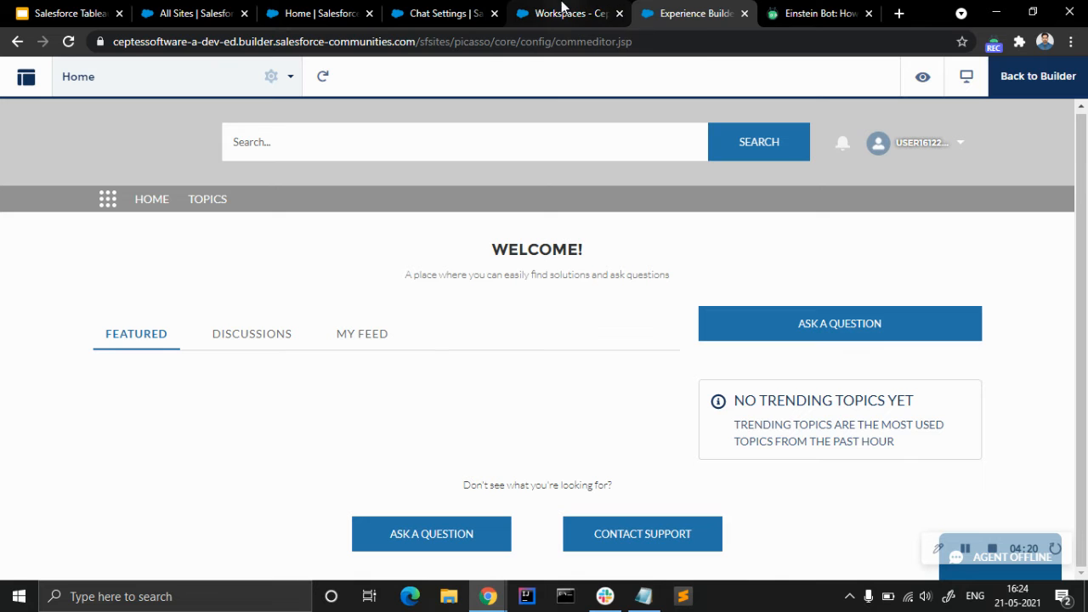
{"action": "left_click", "coordinate": [599, 11]}
{"action": "left_click", "coordinate": [668, 11]}
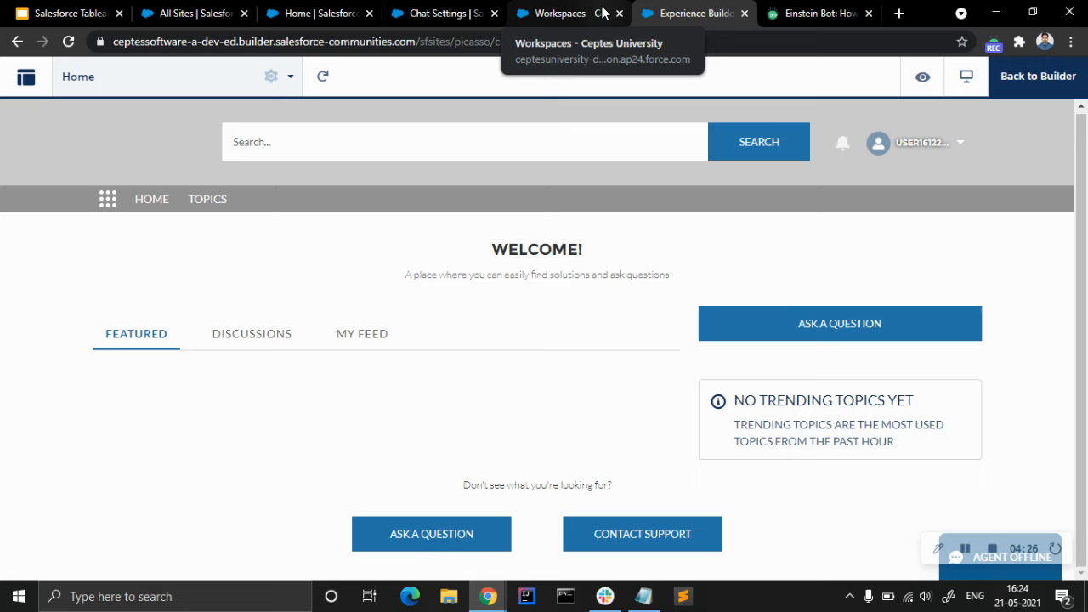
Close the Chat Settings, Home, Workspaces and Einstein Bot article browser tabs, keeping All Sites and Experience Builder open.
{"action": "left_click", "coordinate": [316, 13]}
{"action": "left_click", "coordinate": [434, 10]}
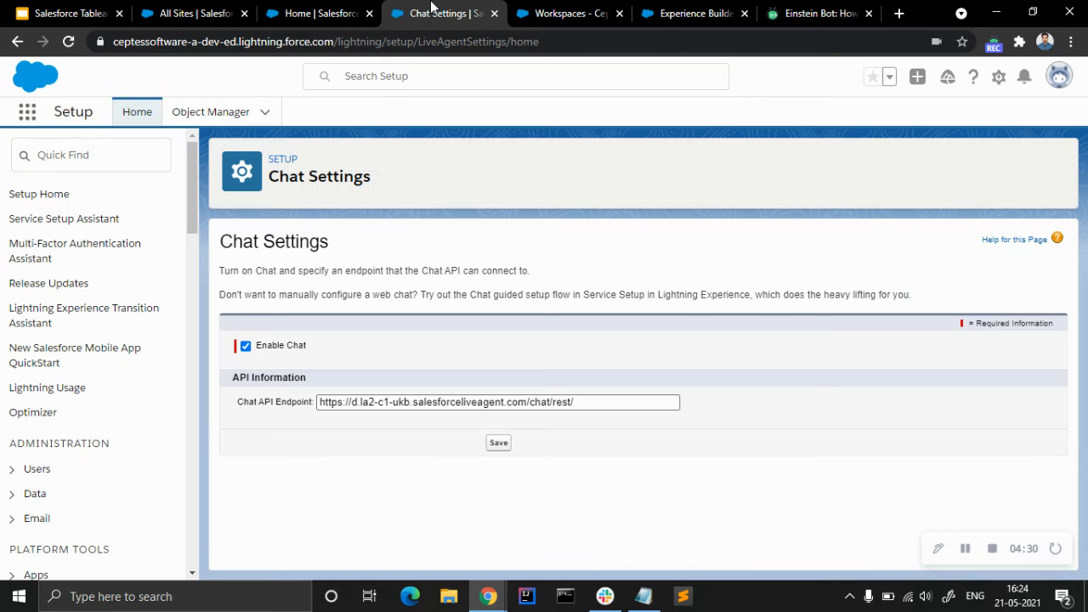
{"action": "left_click", "coordinate": [494, 14]}
{"action": "left_click", "coordinate": [183, 12]}
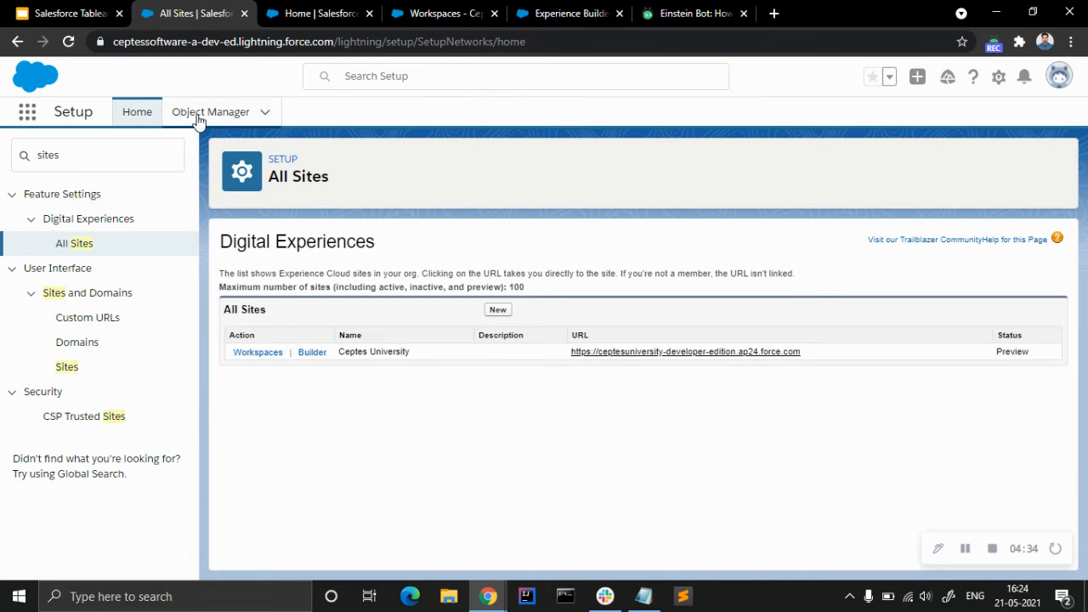
{"action": "left_click", "coordinate": [358, 13]}
{"action": "left_click", "coordinate": [431, 15]}
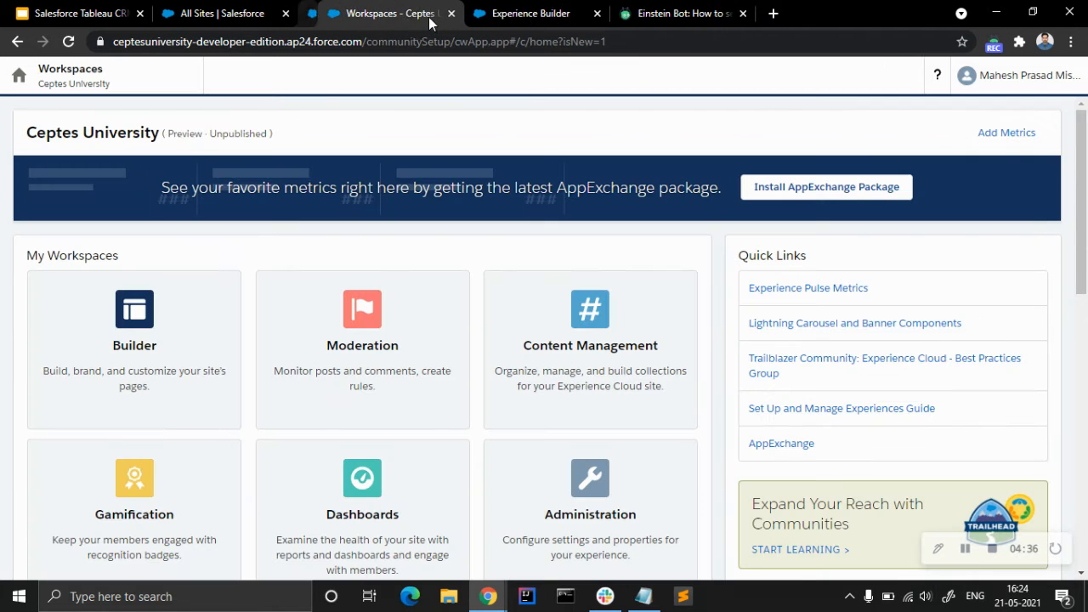
{"action": "left_click", "coordinate": [431, 15]}
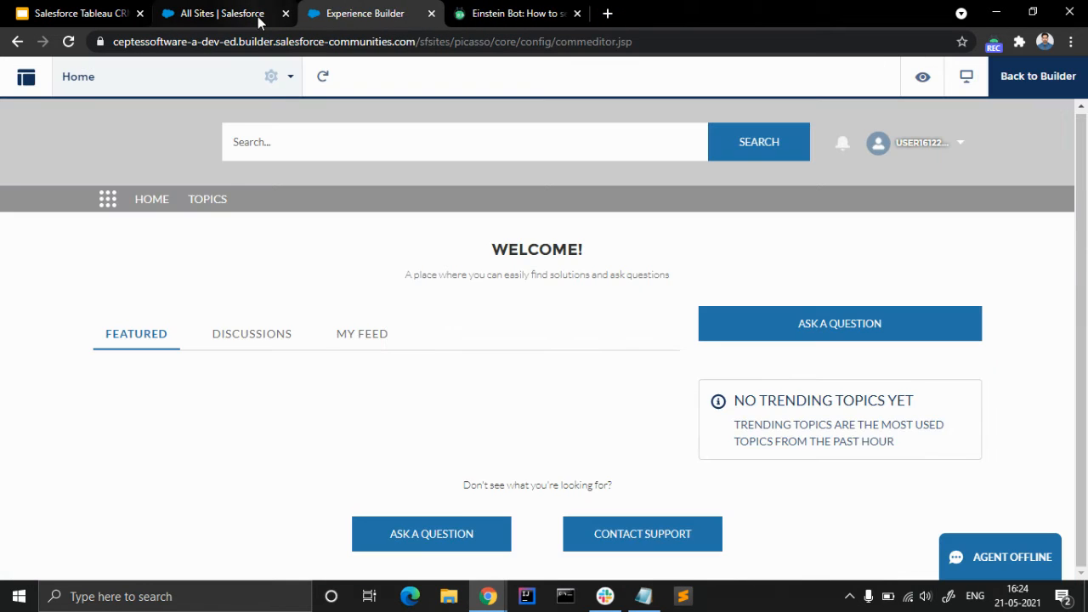
{"action": "left_click", "coordinate": [258, 14]}
{"action": "double_click", "coordinate": [82, 153]}
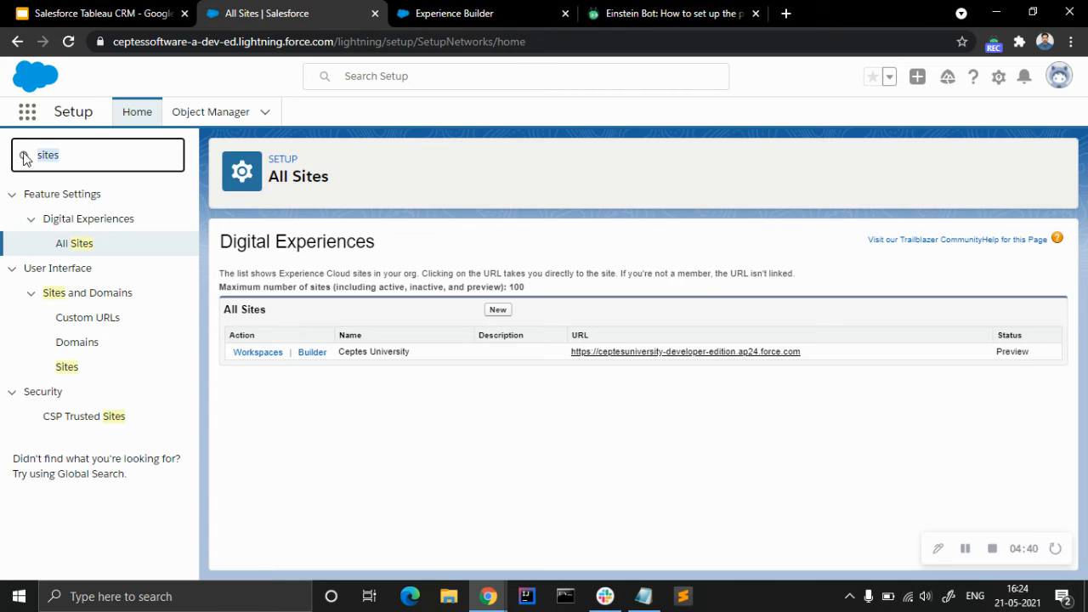
{"action": "left_click", "coordinate": [755, 14]}
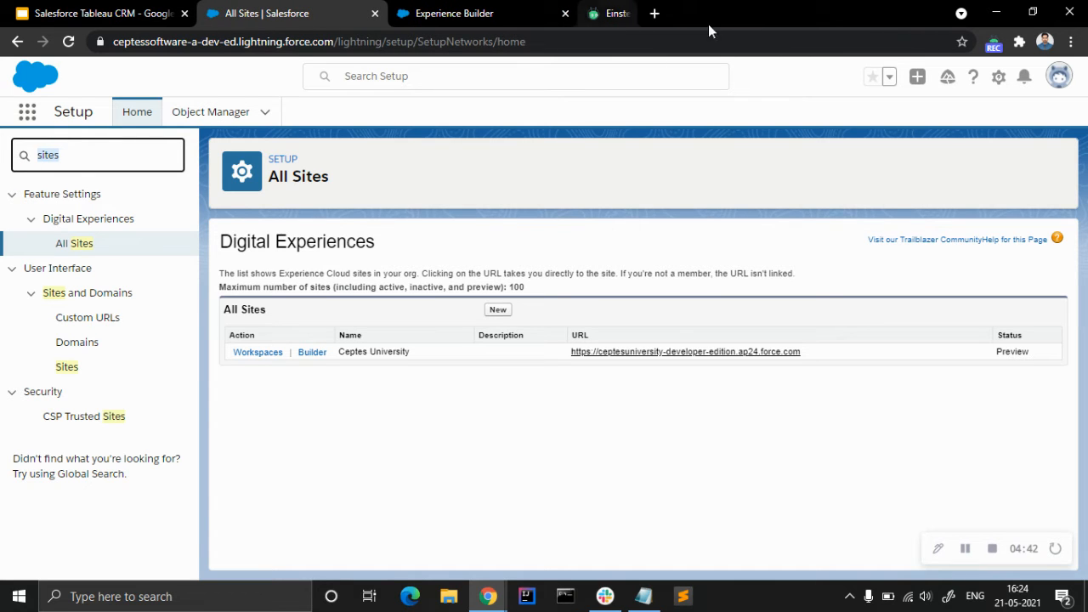
Search Salesforce Setup for "bot" instead of "sites" and open the Einstein Bots settings page.
{"action": "key", "text": "BackSpace"}
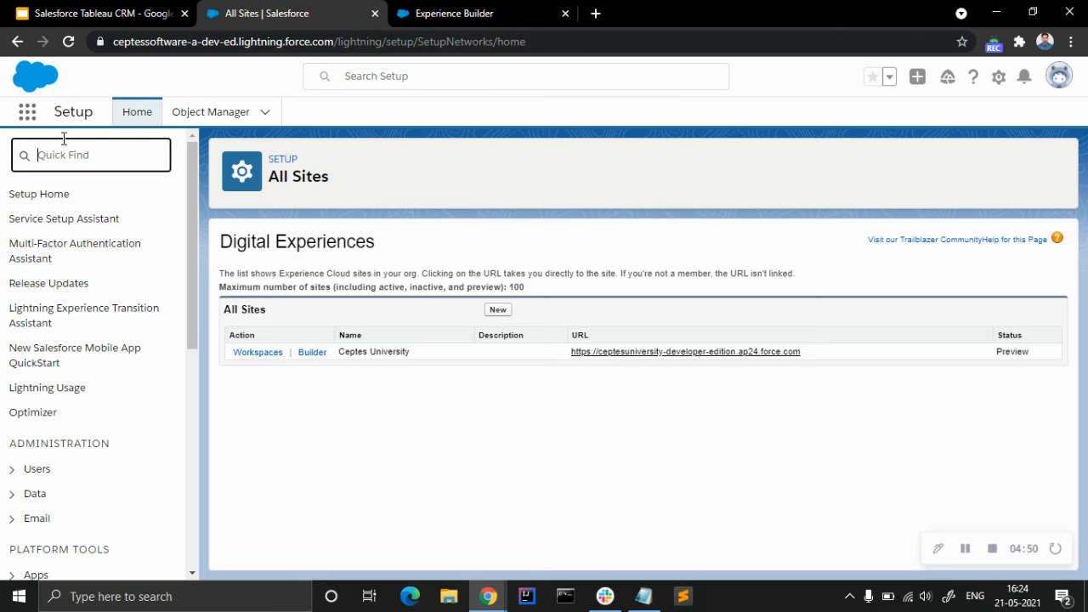
{"action": "type", "text": "eins"}
{"action": "key", "text": "BackSpace"}
{"action": "key", "text": "BackSpace"}
{"action": "key", "text": "BackSpace"}
{"action": "key", "text": "BackSpace"}
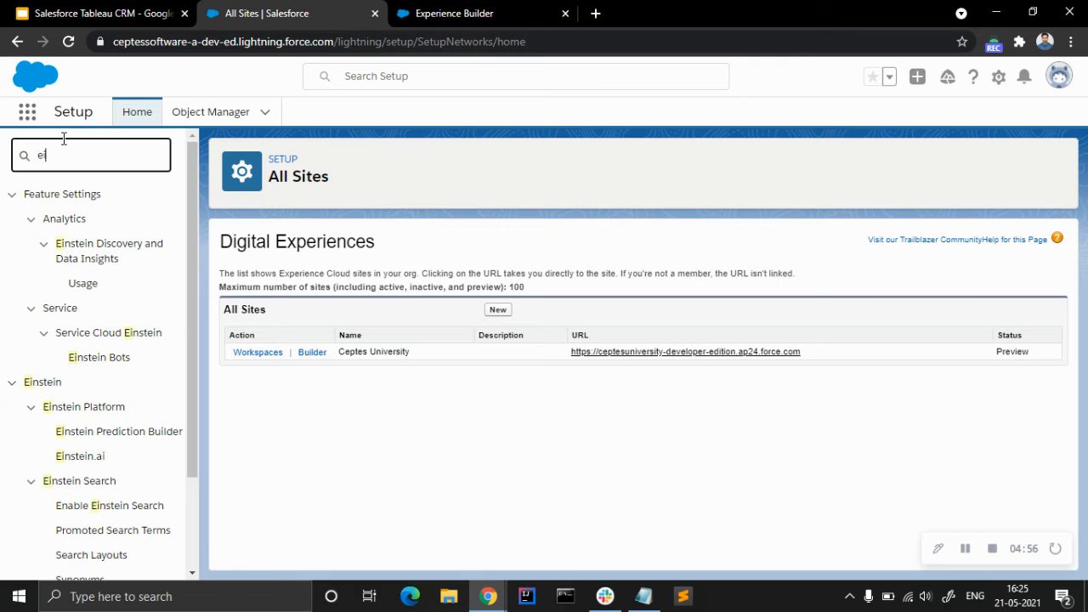
{"action": "type", "text": "o"}
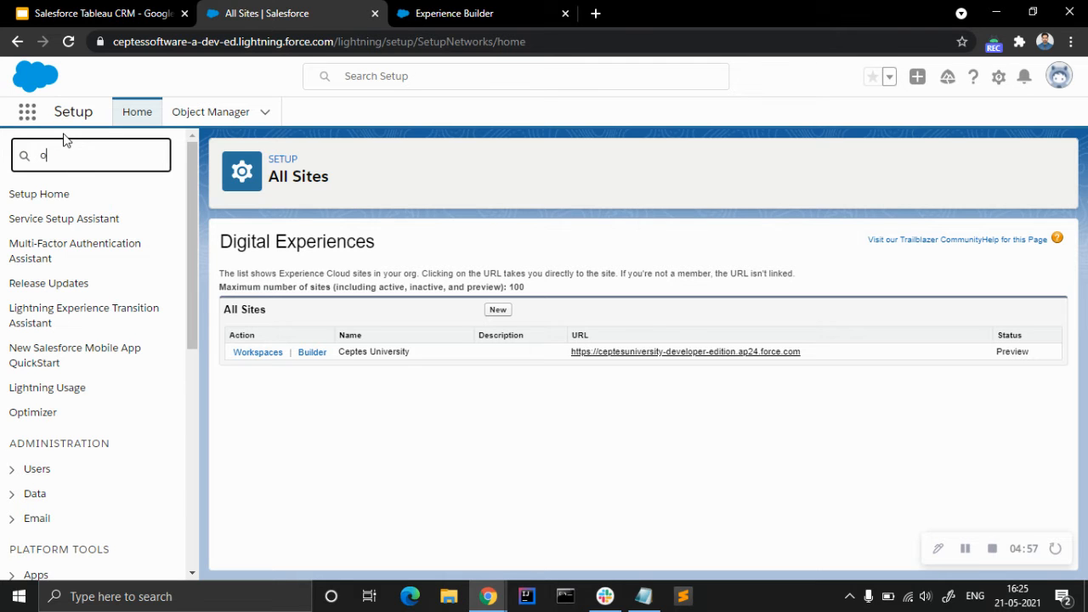
{"action": "type", "text": "ot"}
{"action": "left_click", "coordinate": [101, 269]}
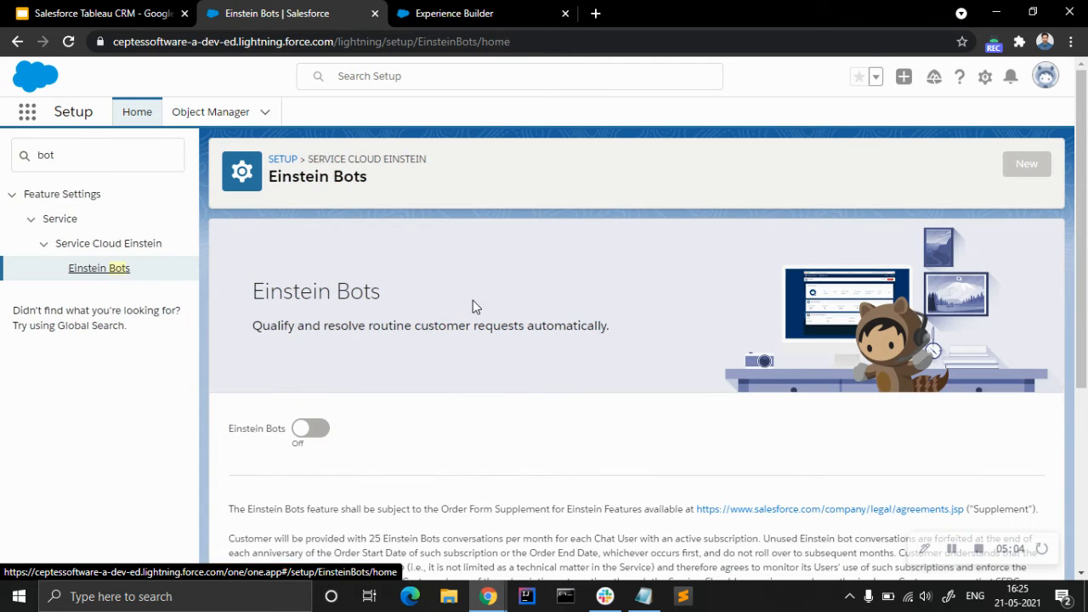
Turn on Einstein Bots and look over the Input Recommendations section.
{"action": "scroll", "coordinate": [473, 298], "scroll_direction": "down", "scroll_amount": 2}
{"action": "left_click", "coordinate": [310, 269]}
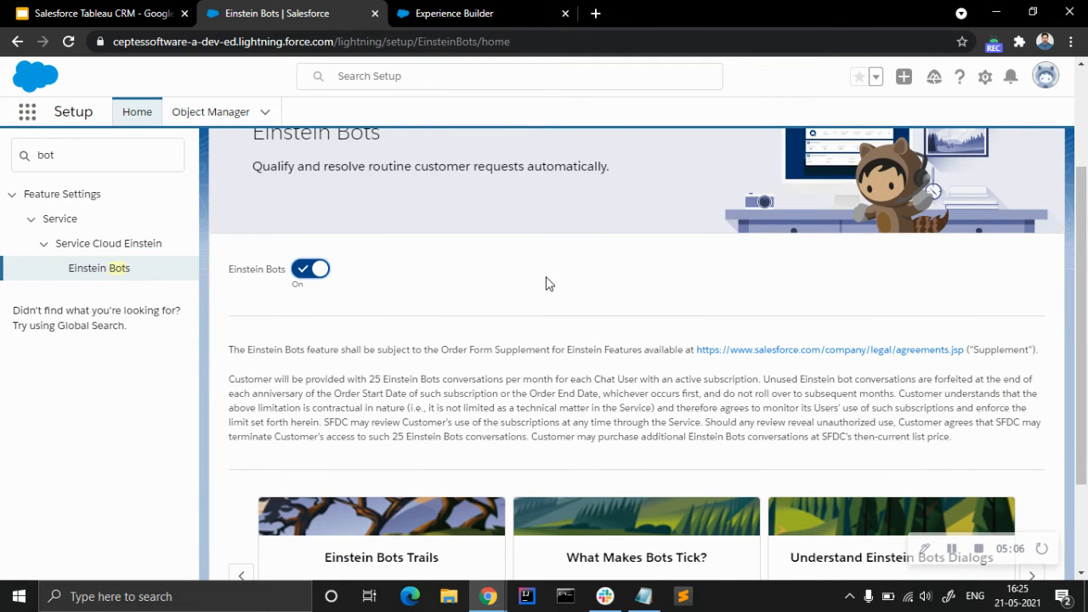
{"action": "scroll", "coordinate": [629, 283], "scroll_direction": "down", "scroll_amount": 2}
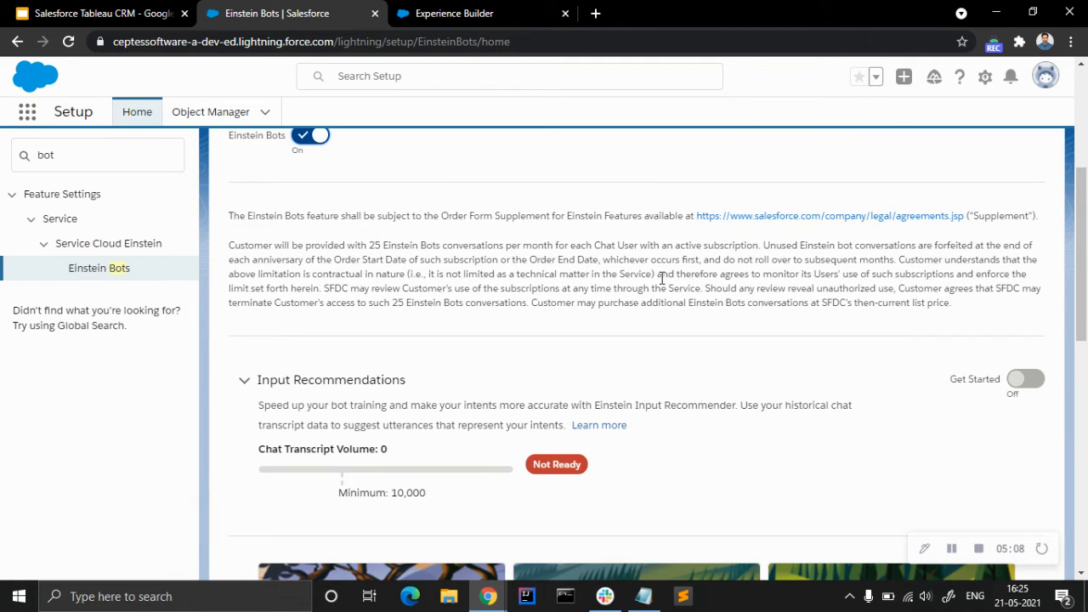
{"action": "scroll", "coordinate": [662, 280], "scroll_direction": "up", "scroll_amount": 1}
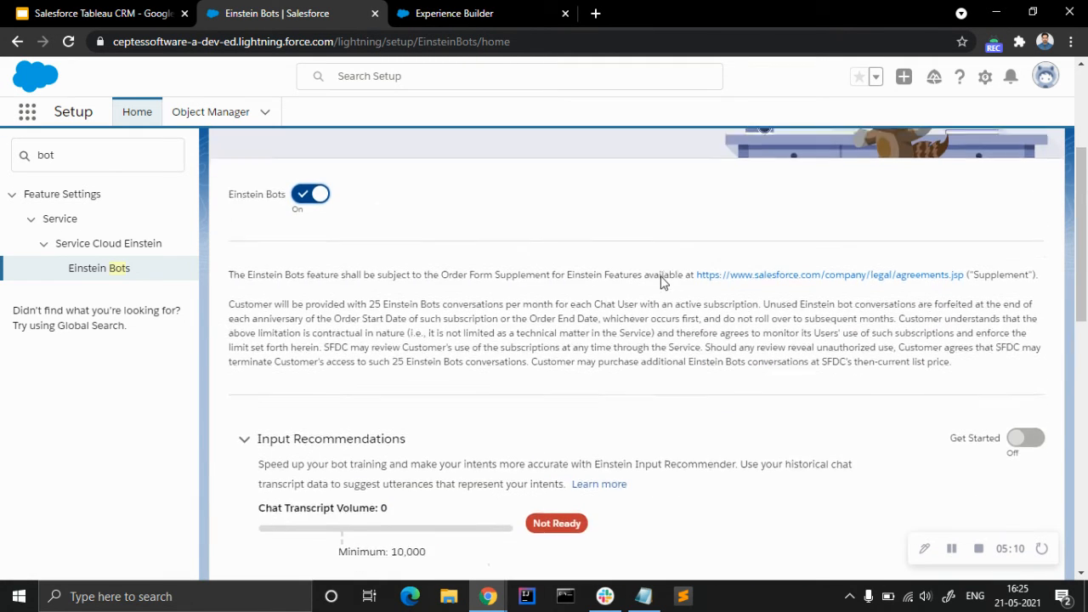
{"action": "scroll", "coordinate": [681, 285], "scroll_direction": "down", "scroll_amount": 5}
{"action": "scroll", "coordinate": [906, 325], "scroll_direction": "up", "scroll_amount": 3}
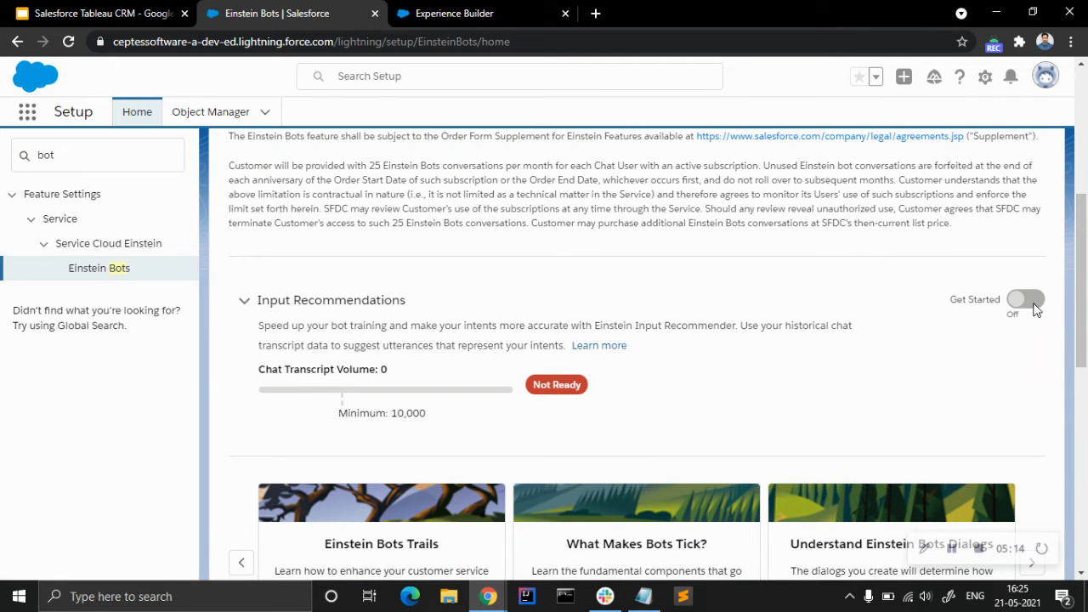
Check the Notepad setup notes, start a new bot in the My Bots section, and choose Start from Scratch as its basis.
{"action": "scroll", "coordinate": [621, 358], "scroll_direction": "down", "scroll_amount": 3}
{"action": "scroll", "coordinate": [670, 292], "scroll_direction": "up", "scroll_amount": 1}
{"action": "scroll", "coordinate": [671, 293], "scroll_direction": "down", "scroll_amount": 5}
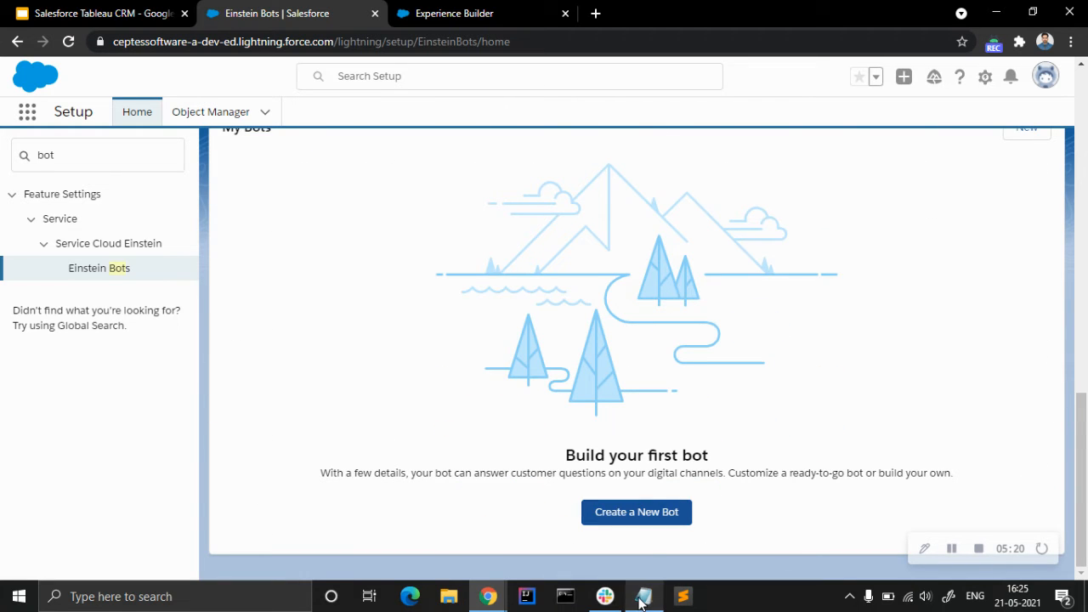
{"action": "left_click", "coordinate": [644, 596]}
{"action": "left_click", "coordinate": [644, 596]}
{"action": "left_click", "coordinate": [620, 514]}
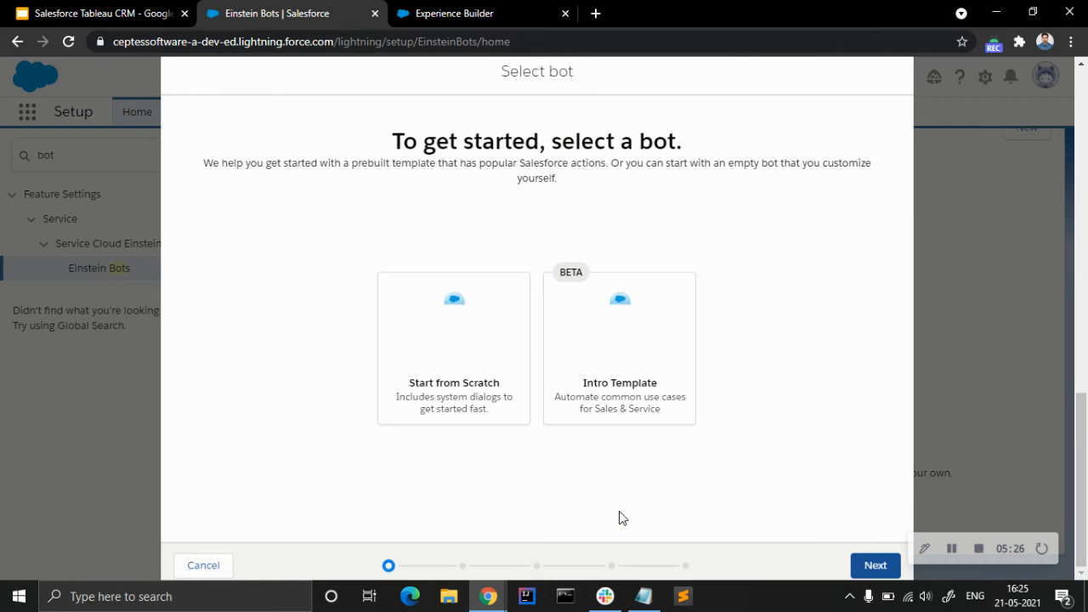
{"action": "left_click", "coordinate": [617, 383]}
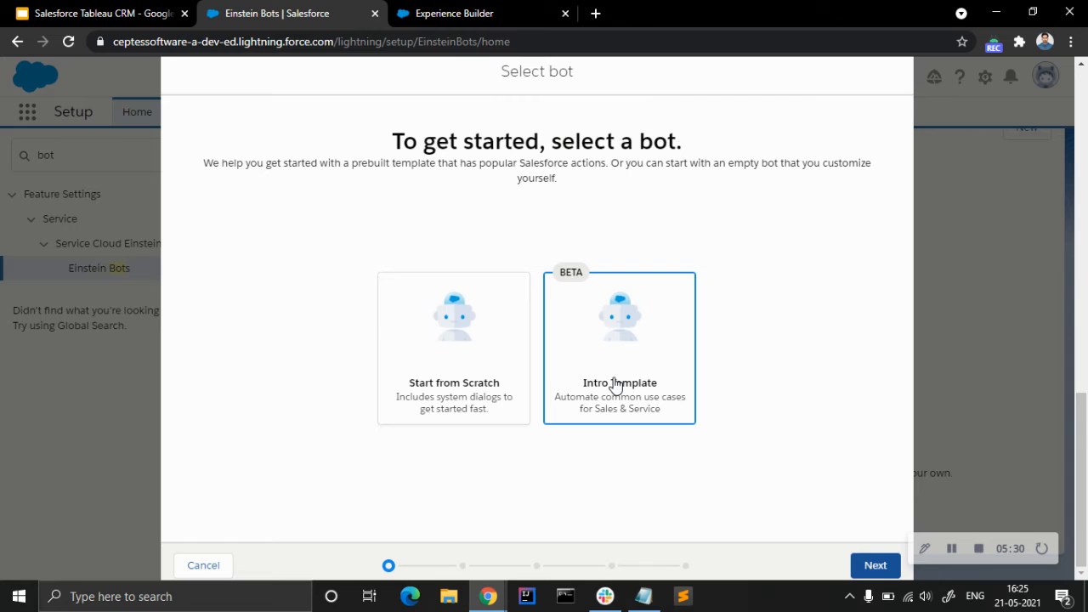
{"action": "left_click", "coordinate": [409, 351]}
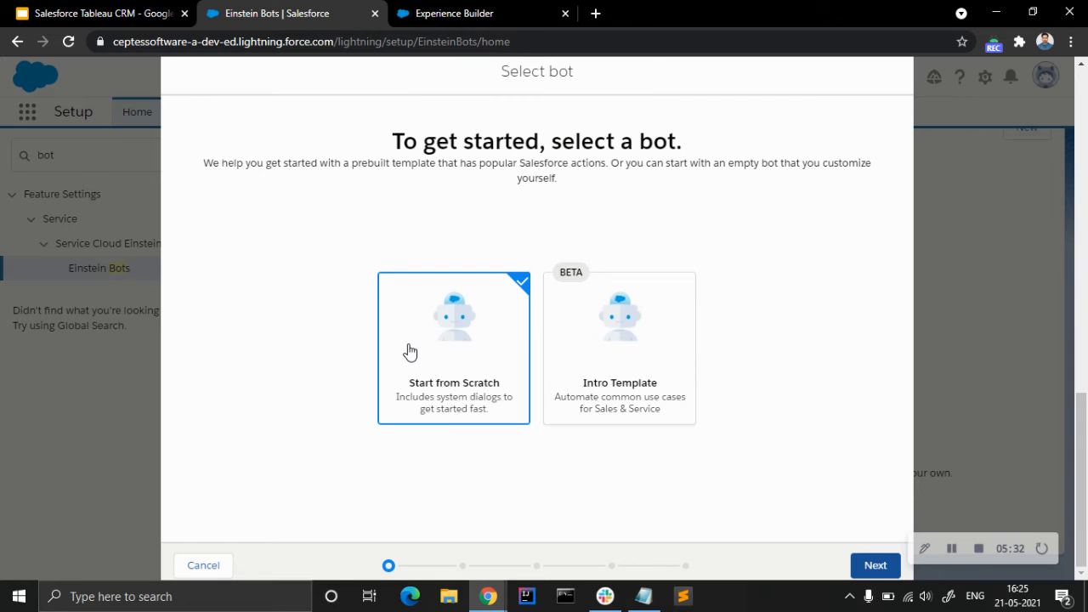
{"action": "left_click", "coordinate": [868, 571]}
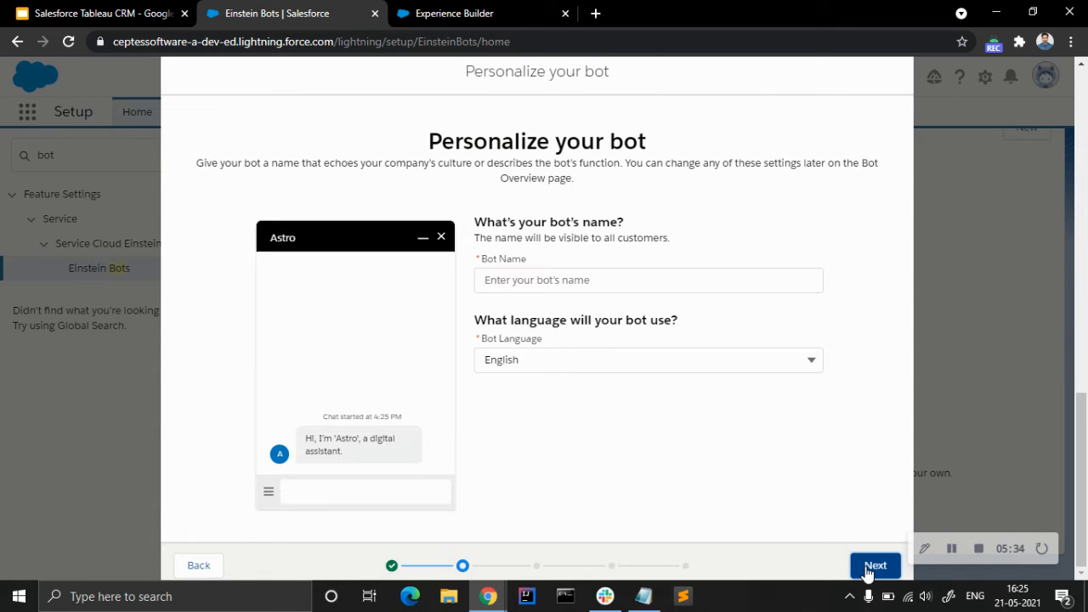
Name the new bot Ceptes, keep English as its language, and continue to the greeting page.
{"action": "left_click", "coordinate": [550, 274]}
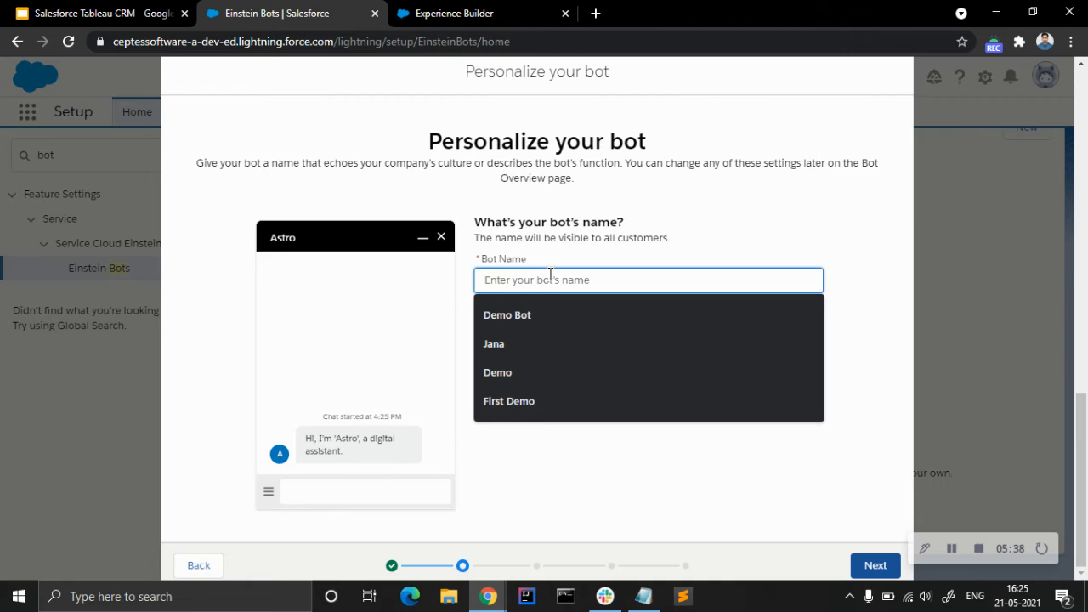
{"action": "type", "text": "Ceptes"}
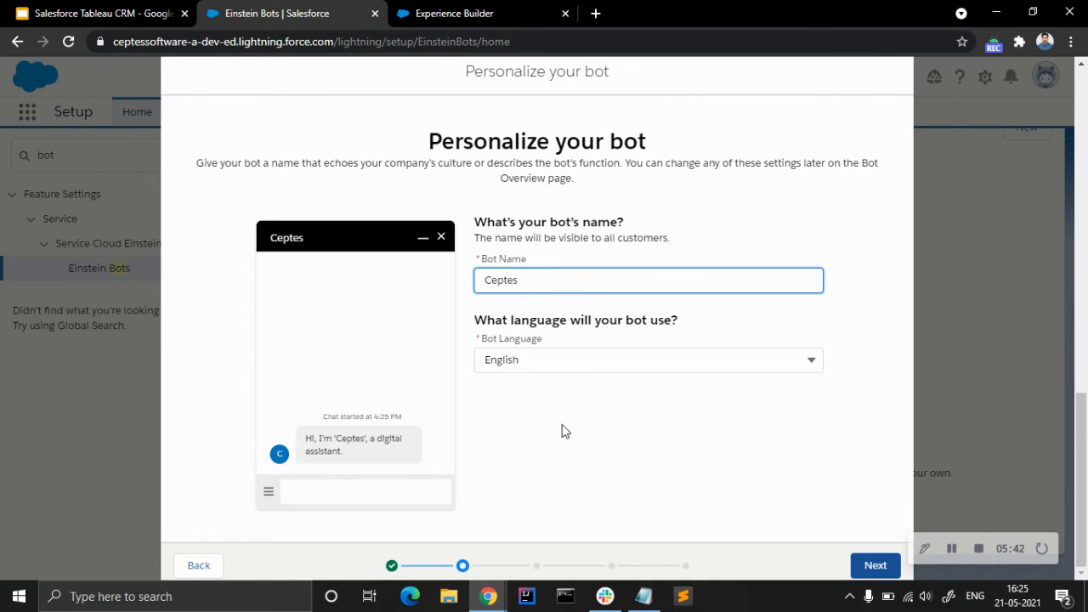
{"action": "left_click", "coordinate": [866, 563]}
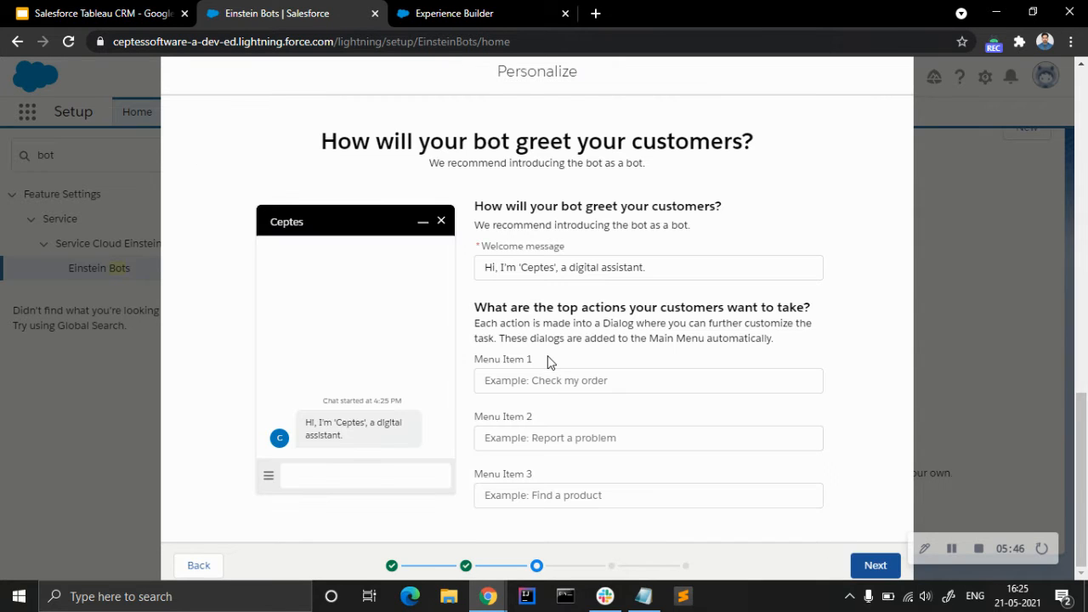
Enter "Check my order" as the bot's Menu Item 1.
{"action": "left_click", "coordinate": [568, 383]}
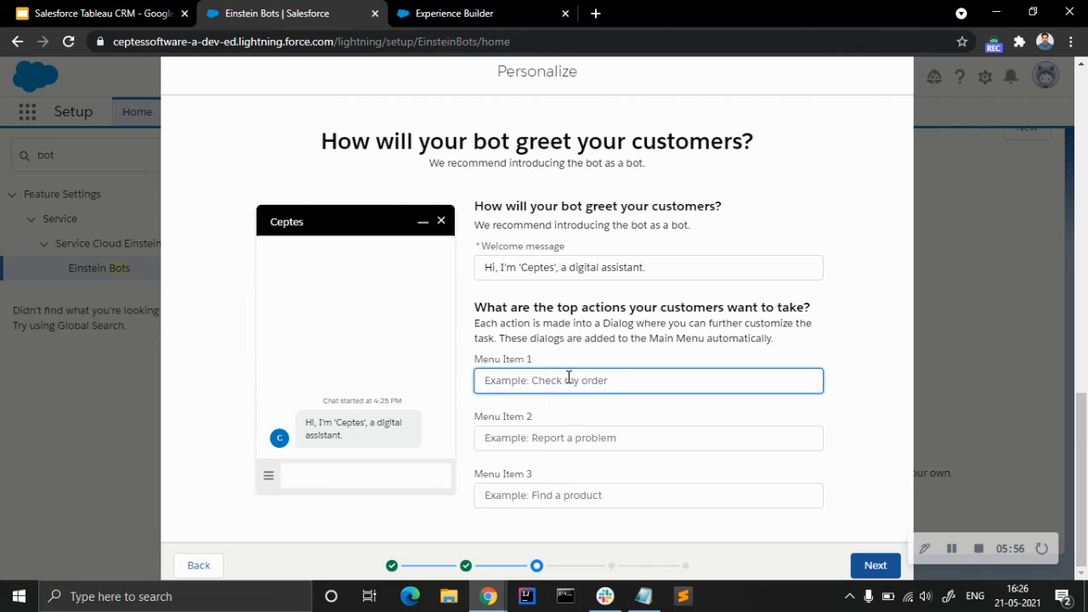
{"action": "type", "text": "Chges"}
{"action": "key", "text": "BackSpace"}
{"action": "key", "text": "BackSpace"}
{"action": "key", "text": "BackSpace"}
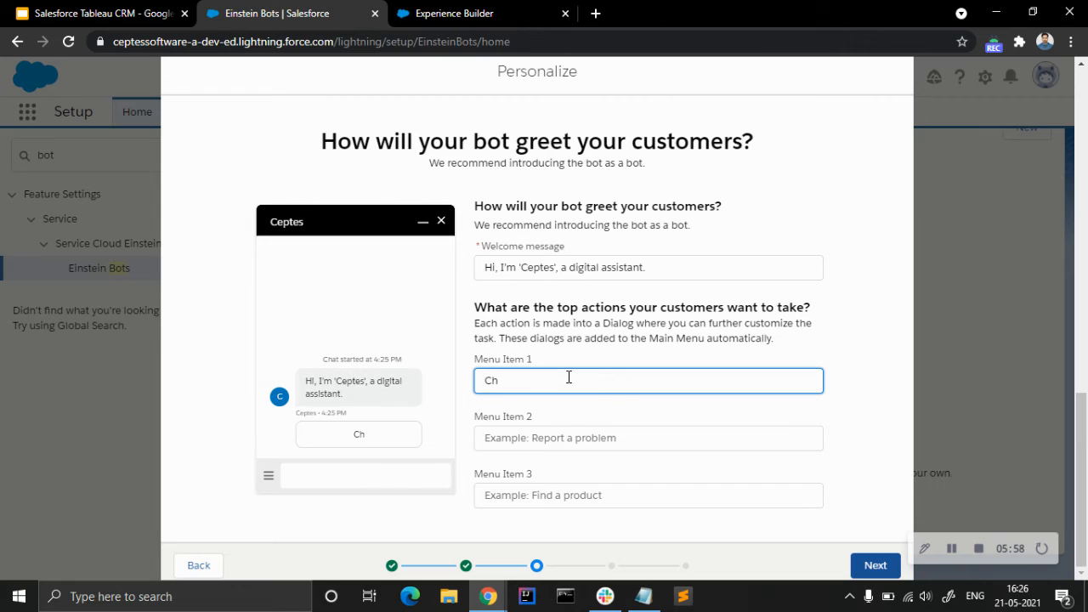
{"action": "type", "text": "eck my ord"}
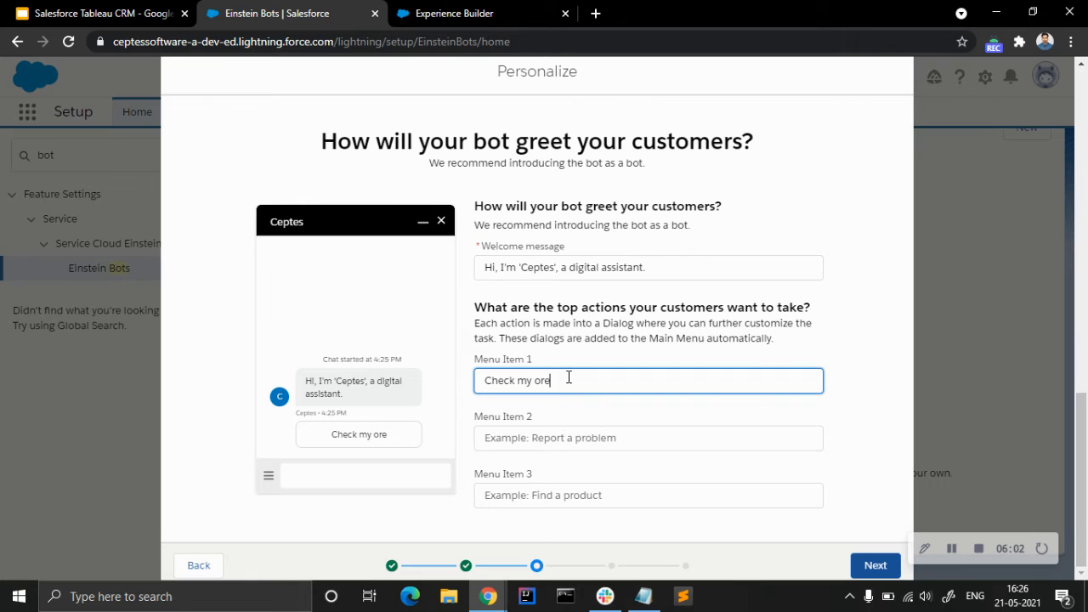
{"action": "type", "text": "er"}
Enter "Report a problem" as Menu Item 2 and "Find a product" as Menu Item 3, and continue to the deployment page.
{"action": "left_click", "coordinate": [609, 433]}
{"action": "type", "text": "Repor"}
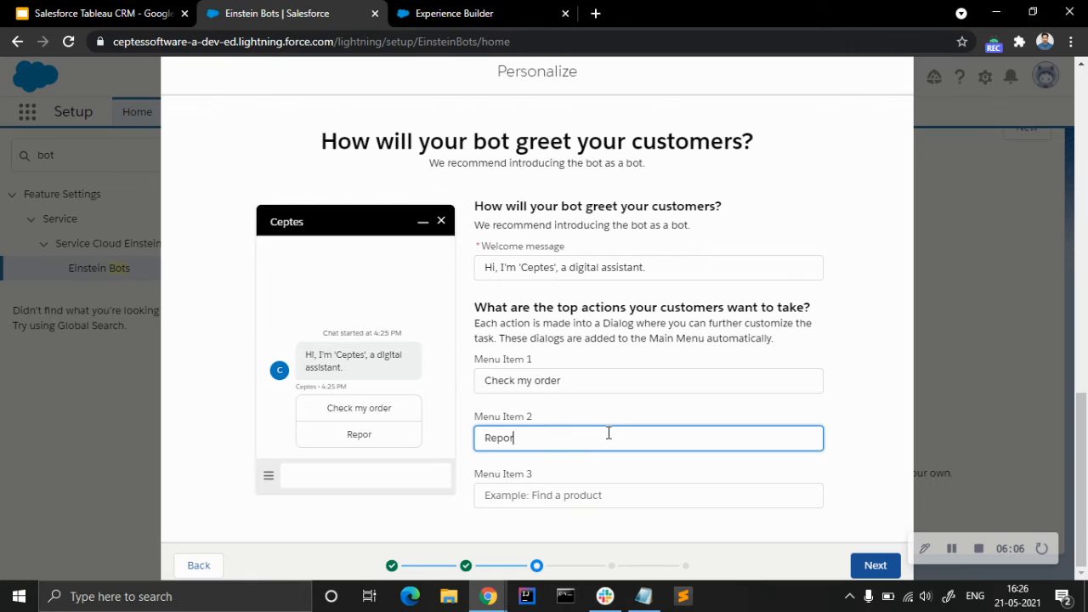
{"action": "type", "text": "t a problem"}
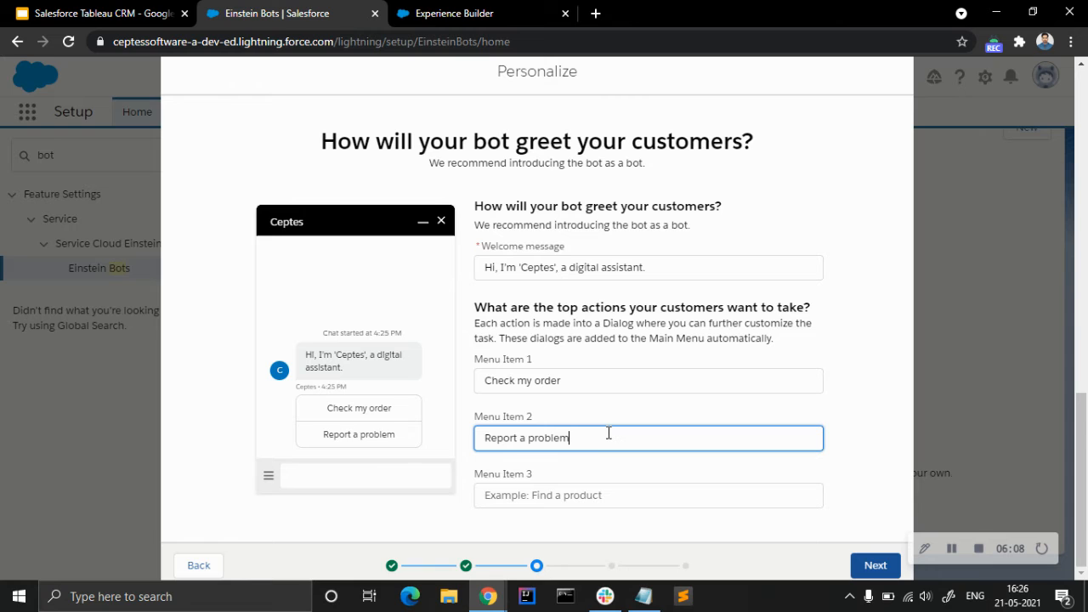
{"action": "left_click", "coordinate": [606, 503]}
{"action": "type", "text": "Fina a"}
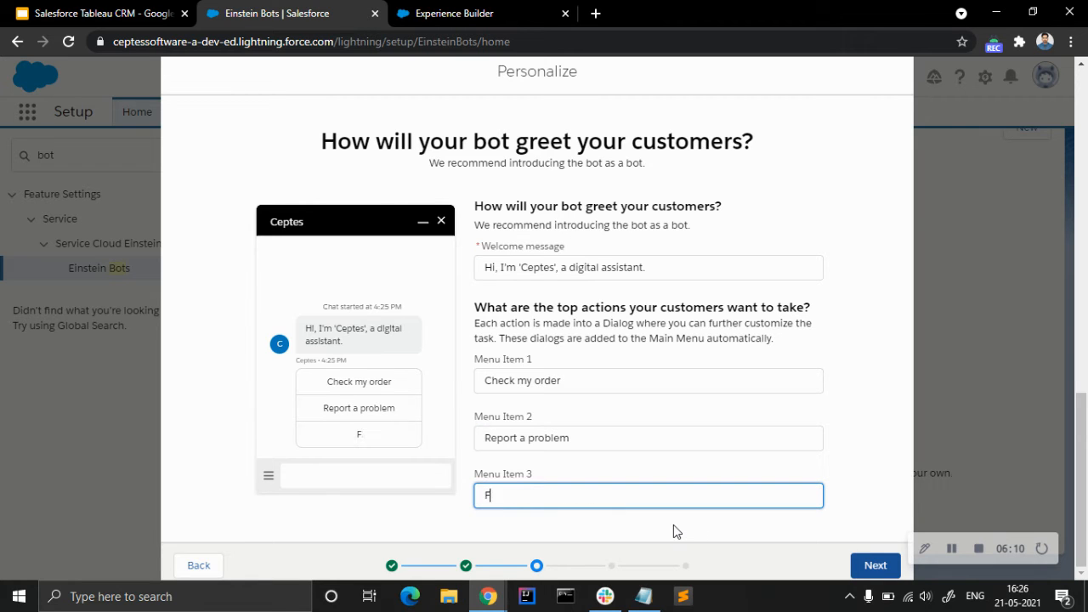
{"action": "key", "text": "BackSpace"}
{"action": "key", "text": "BackSpace"}
{"action": "key", "text": "BackSpace"}
{"action": "type", "text": "d a product"}
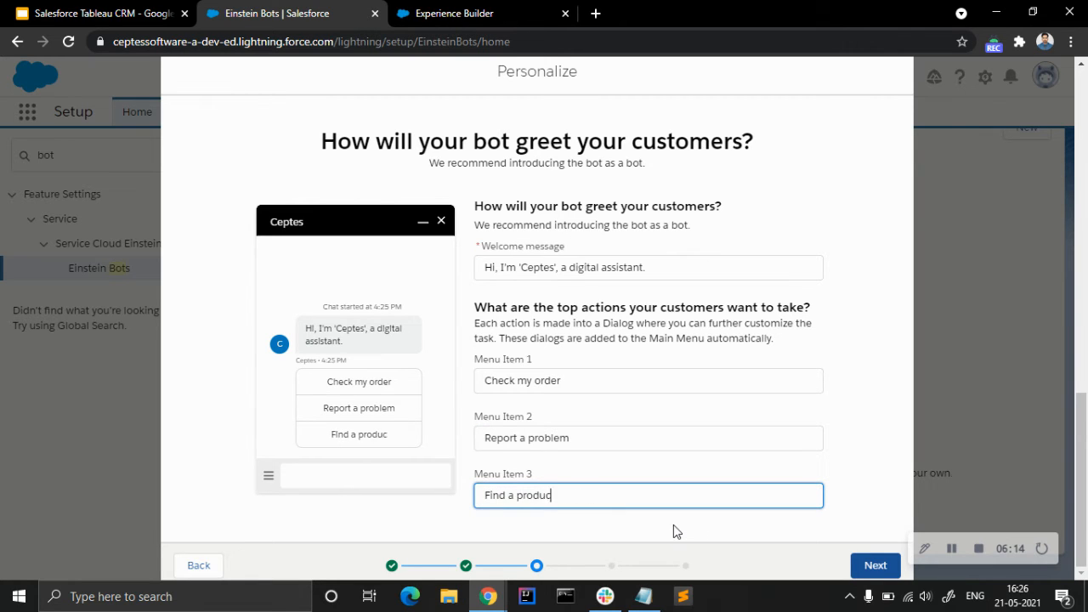
{"action": "left_click", "coordinate": [874, 567]}
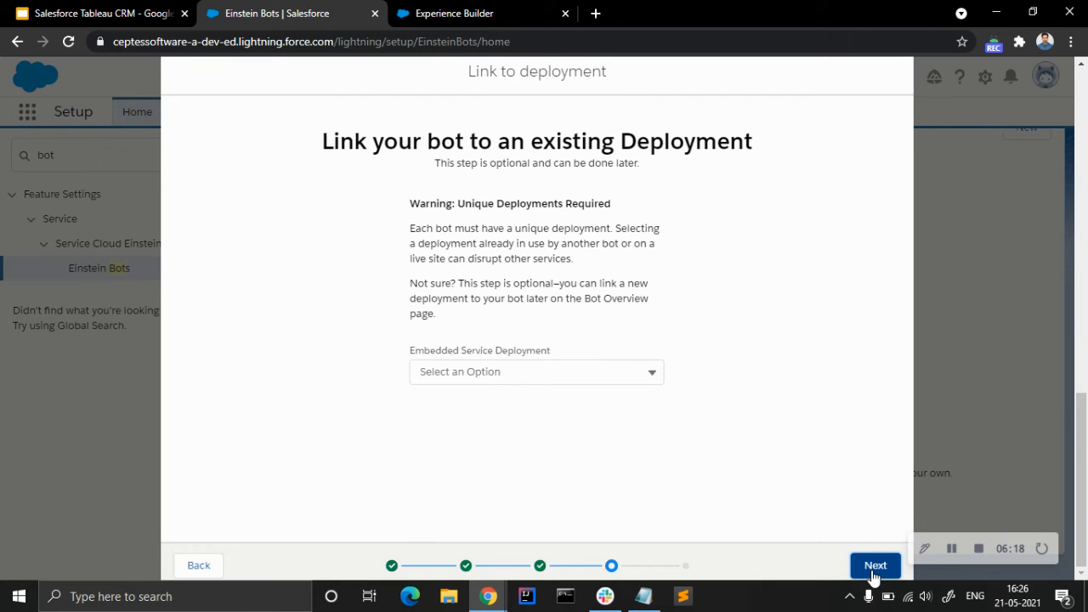
Link the bot to the Ceptes Agents embedded service deployment and finish creating it, entering the Bot Builder.
{"action": "left_click", "coordinate": [615, 376]}
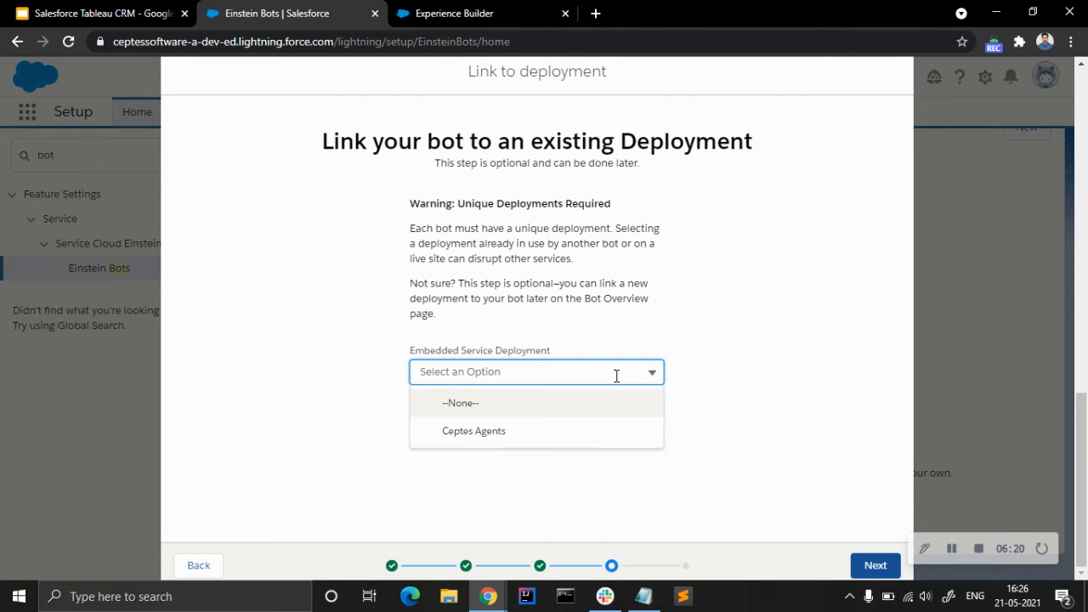
{"action": "left_click", "coordinate": [544, 445]}
{"action": "left_click", "coordinate": [874, 577]}
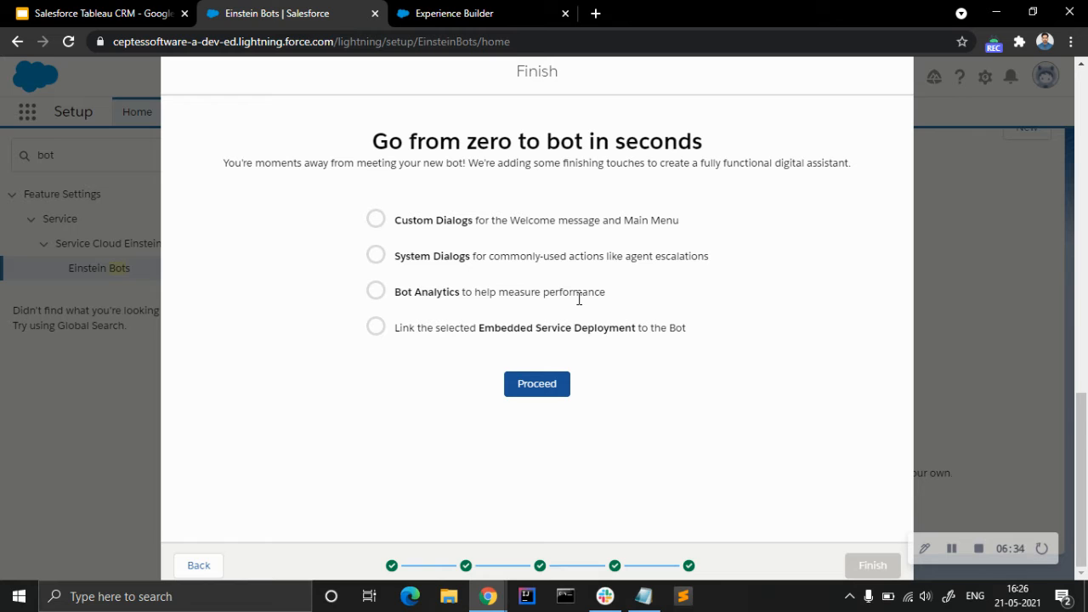
{"action": "left_click", "coordinate": [521, 383]}
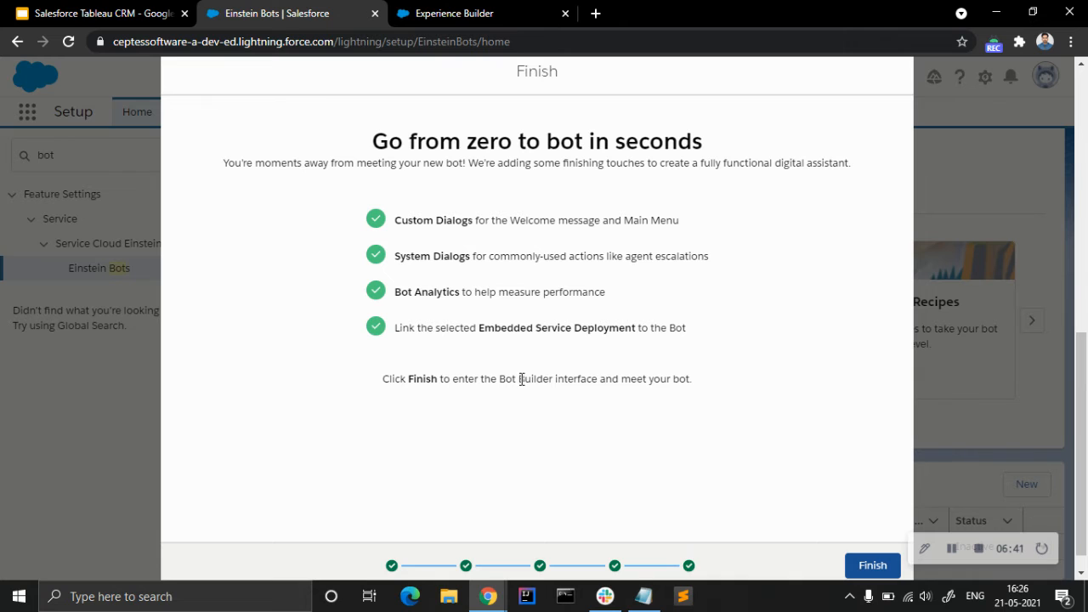
{"action": "left_click", "coordinate": [871, 568]}
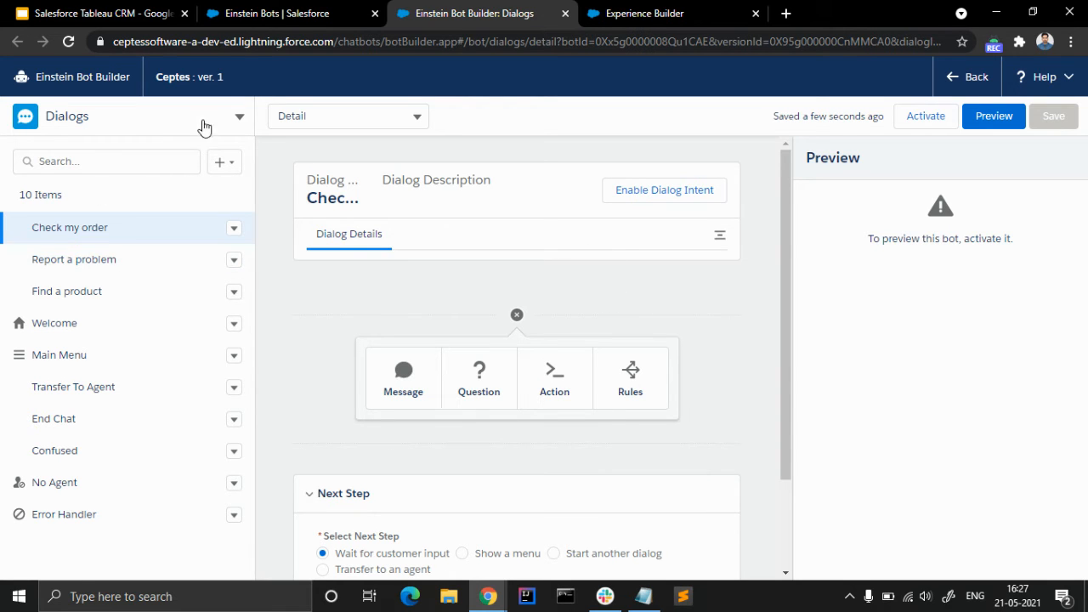
Review the bot's information, channels and settings in the Overview, and return to its Dialogs.
{"action": "left_click", "coordinate": [152, 124]}
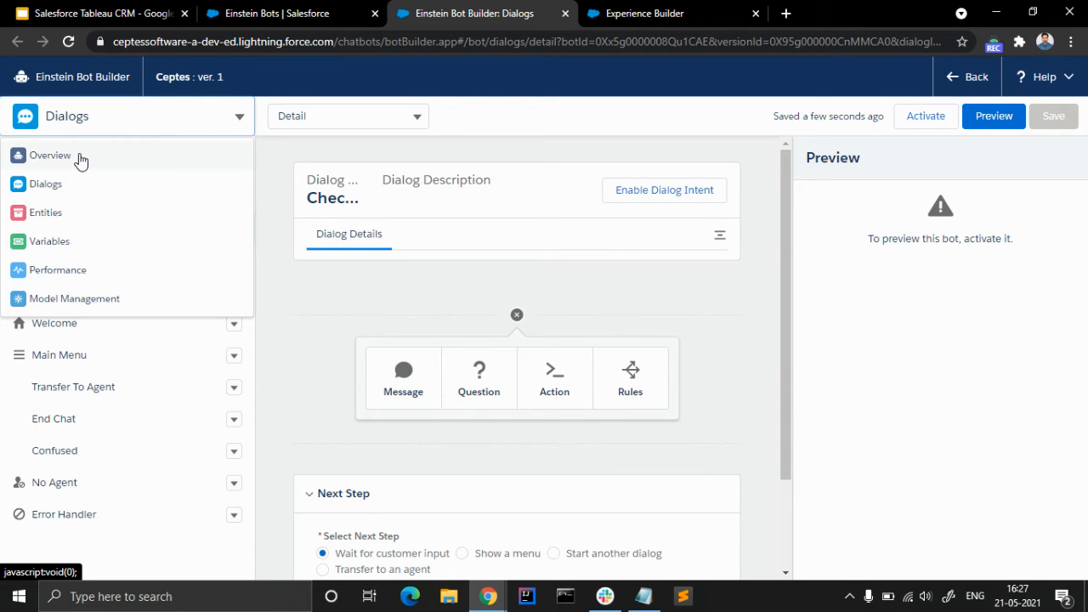
{"action": "left_click", "coordinate": [80, 157]}
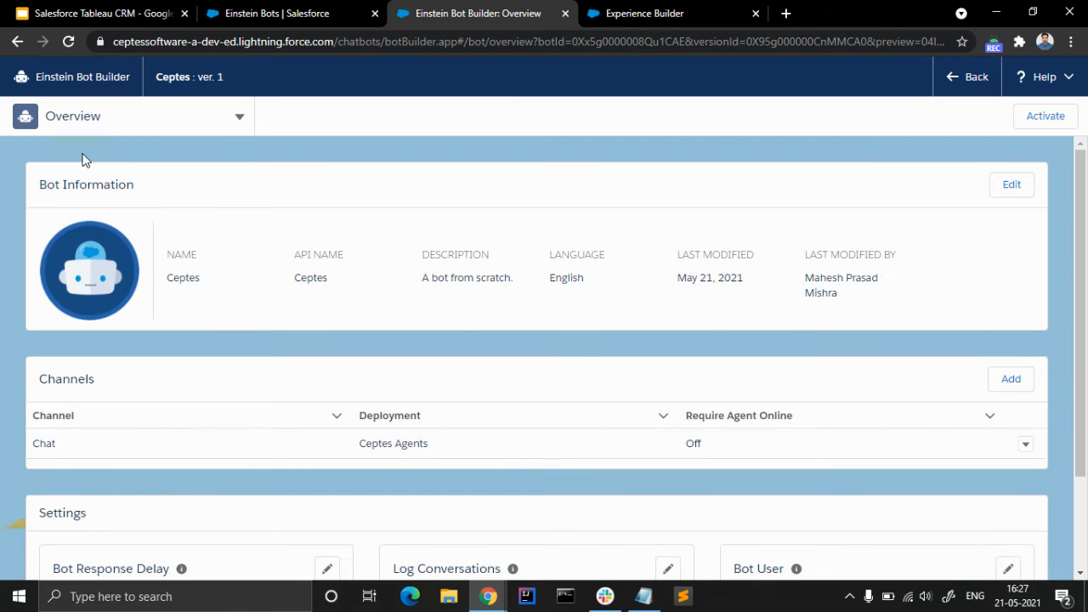
{"action": "scroll", "coordinate": [481, 363], "scroll_direction": "down", "scroll_amount": 2}
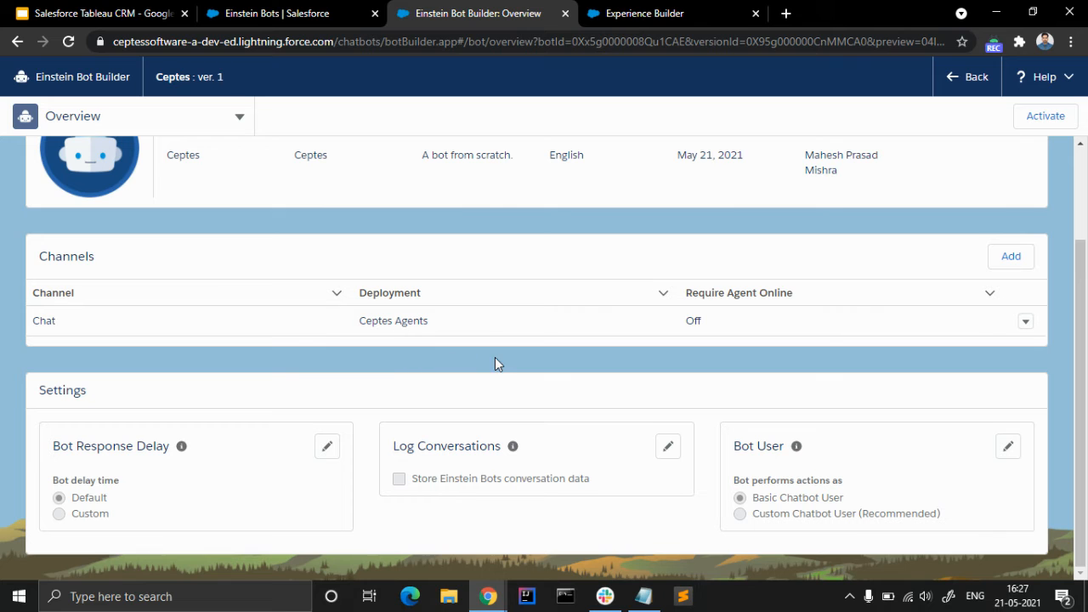
{"action": "scroll", "coordinate": [93, 297], "scroll_direction": "up", "scroll_amount": 1}
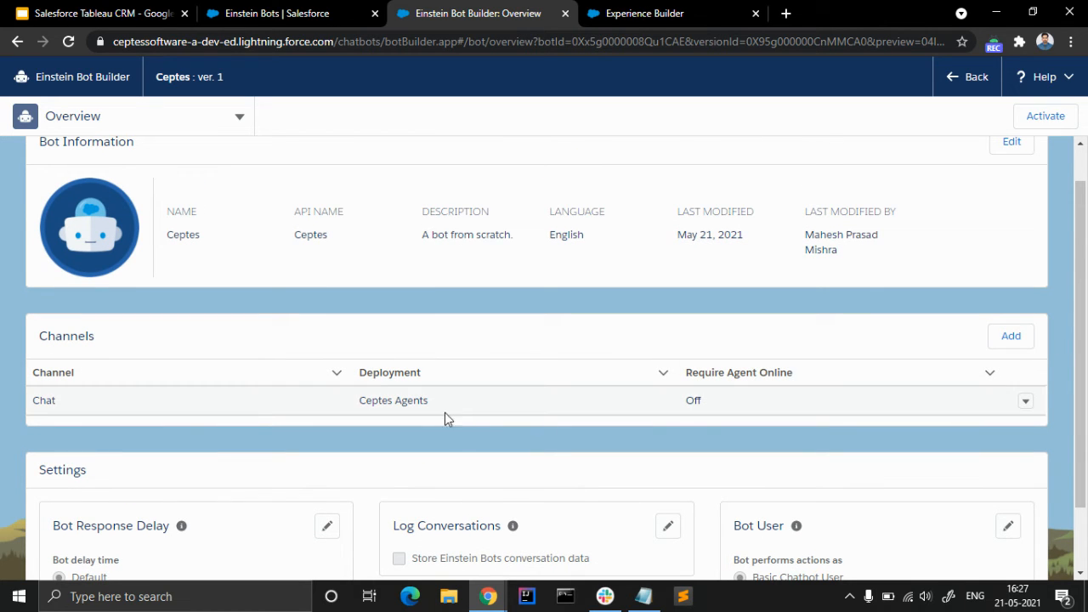
{"action": "left_click", "coordinate": [151, 119]}
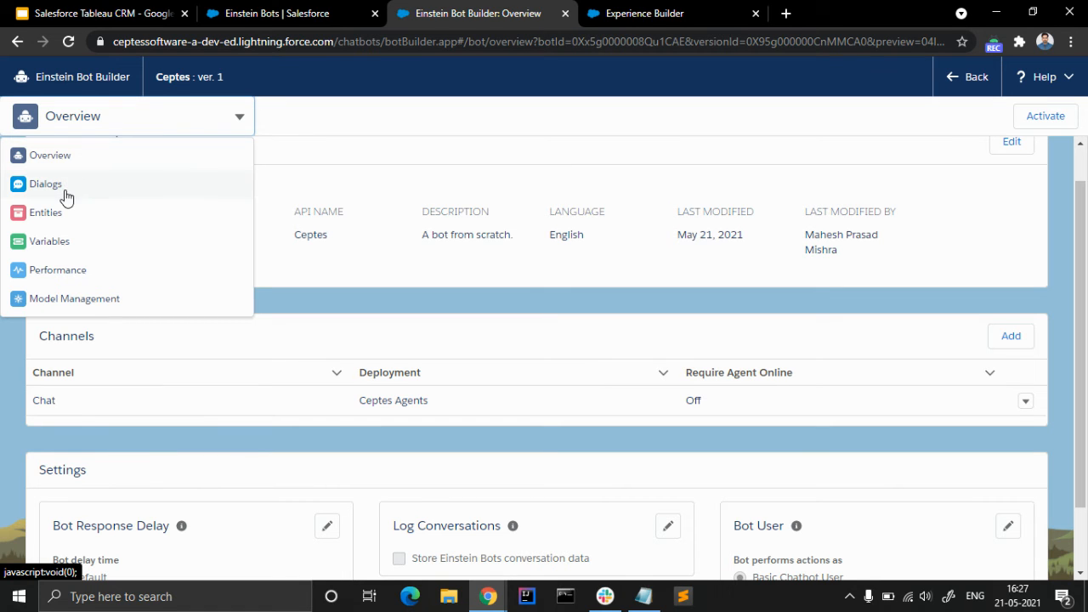
{"action": "left_click", "coordinate": [62, 187]}
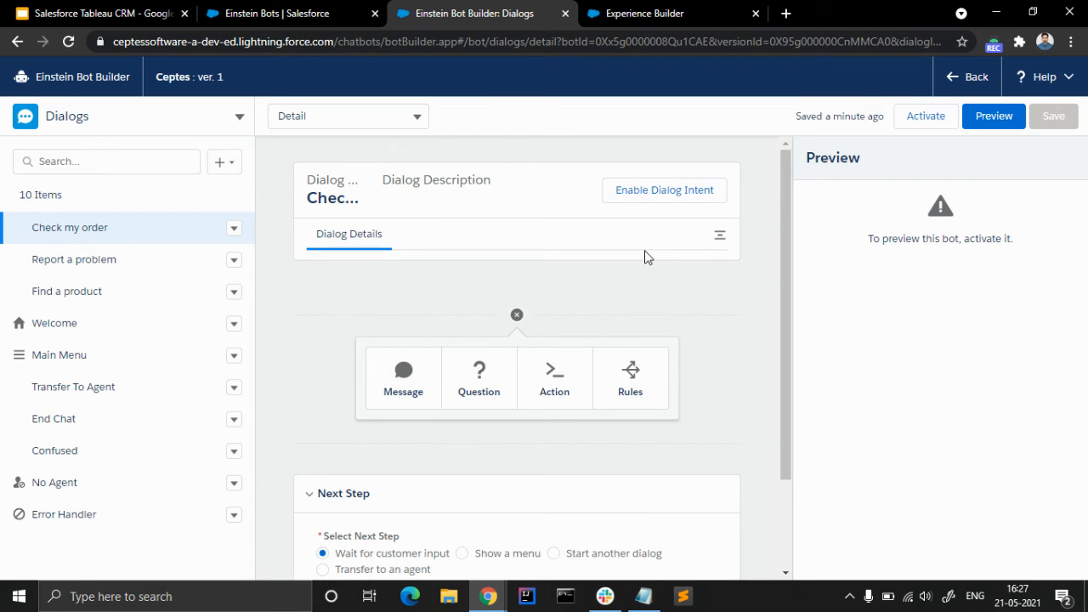
Activate the Ceptes bot and check its preview with the Ceptes Agents embedded service channel.
{"action": "left_click", "coordinate": [918, 124]}
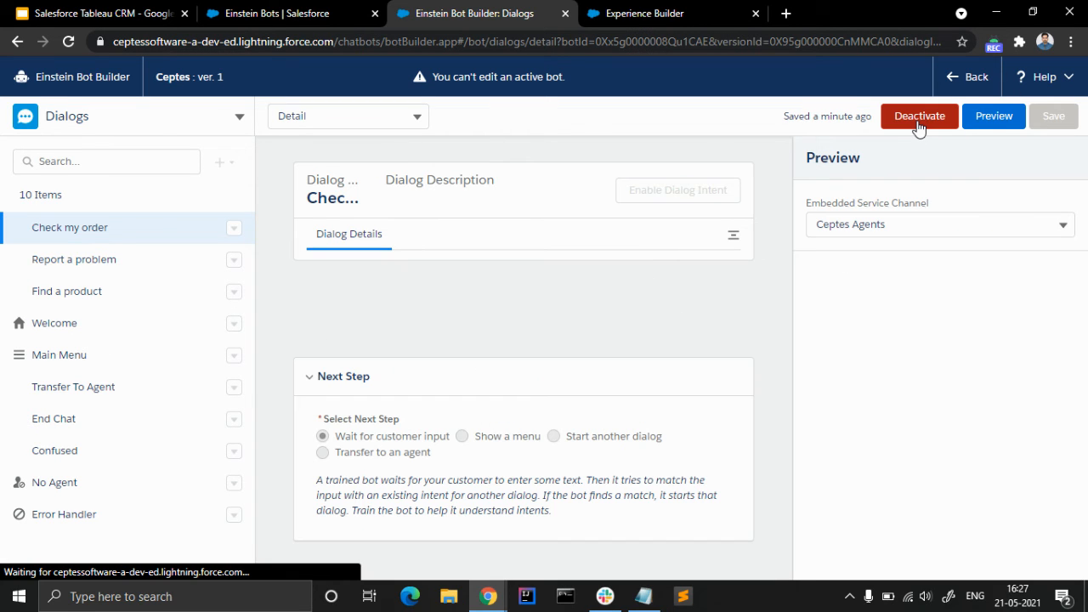
{"action": "left_click", "coordinate": [914, 223]}
{"action": "left_click", "coordinate": [907, 258]}
{"action": "left_click", "coordinate": [994, 119]}
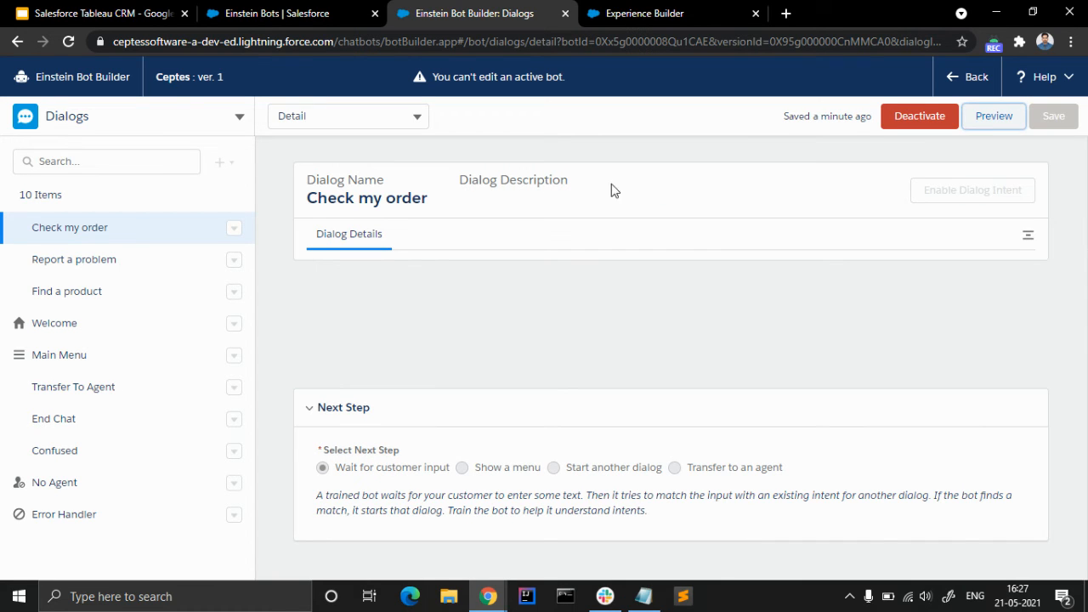
{"action": "left_click", "coordinate": [995, 115]}
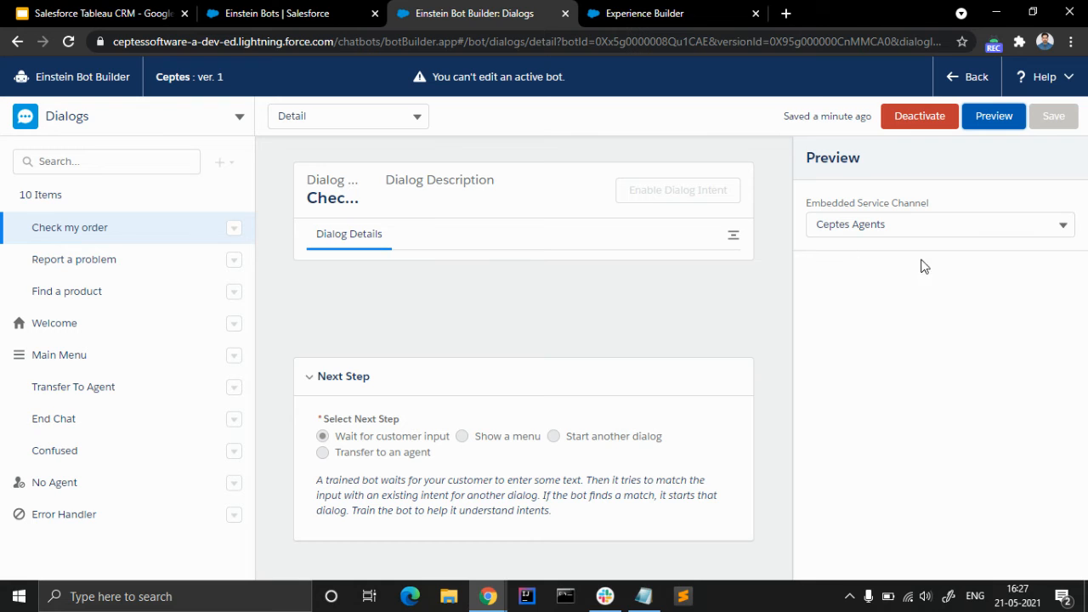
{"action": "left_click", "coordinate": [995, 116]}
Reload the site in Experience Builder, view the Embedded Service Chat settings, and preview the site again.
{"action": "left_click", "coordinate": [704, 12]}
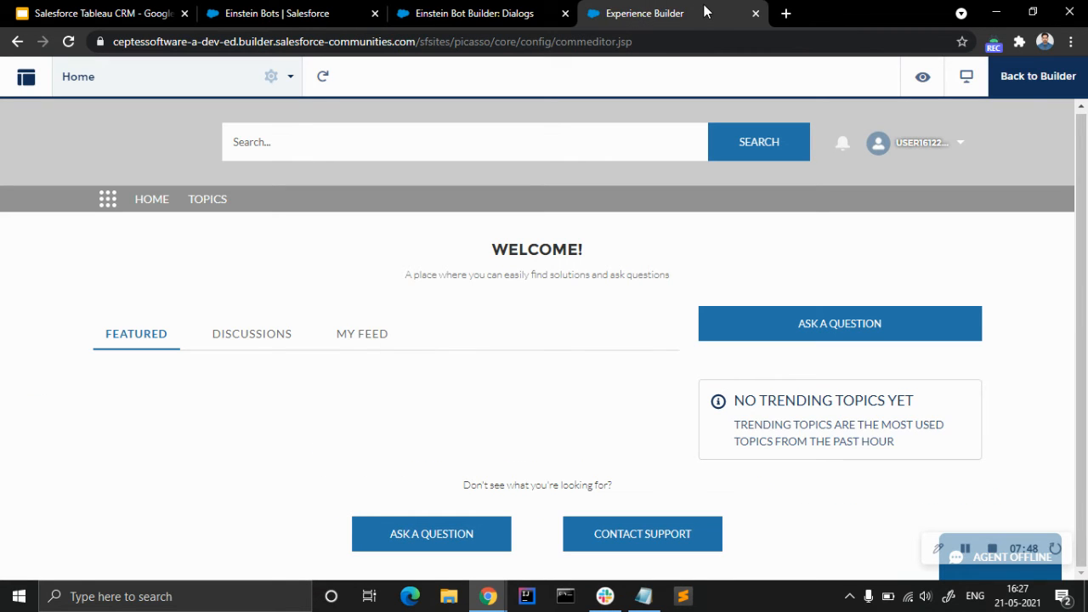
{"action": "left_click", "coordinate": [69, 41]}
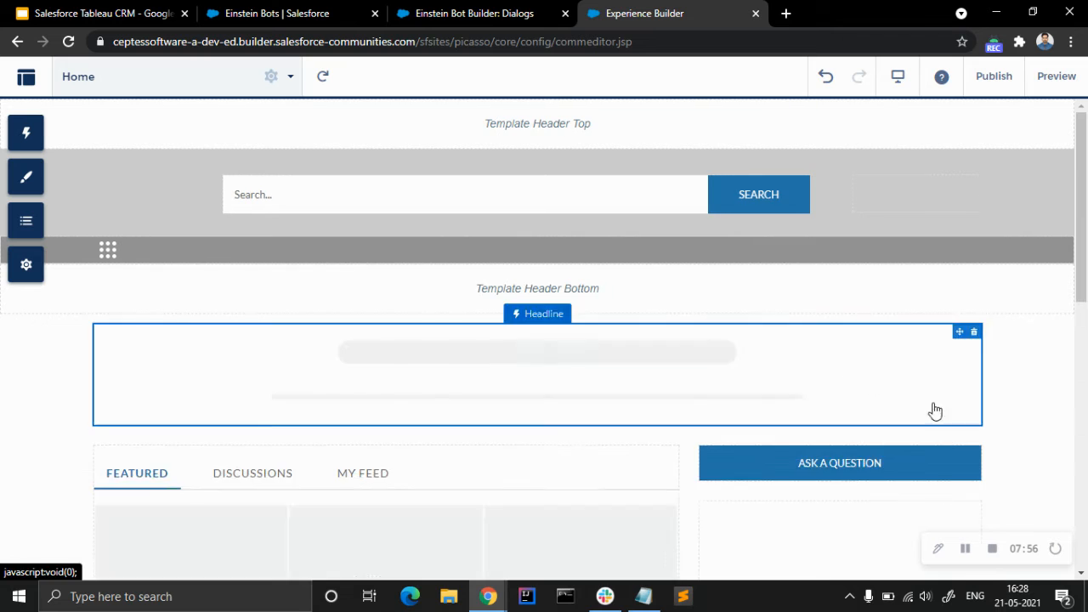
{"action": "left_click", "coordinate": [1004, 575]}
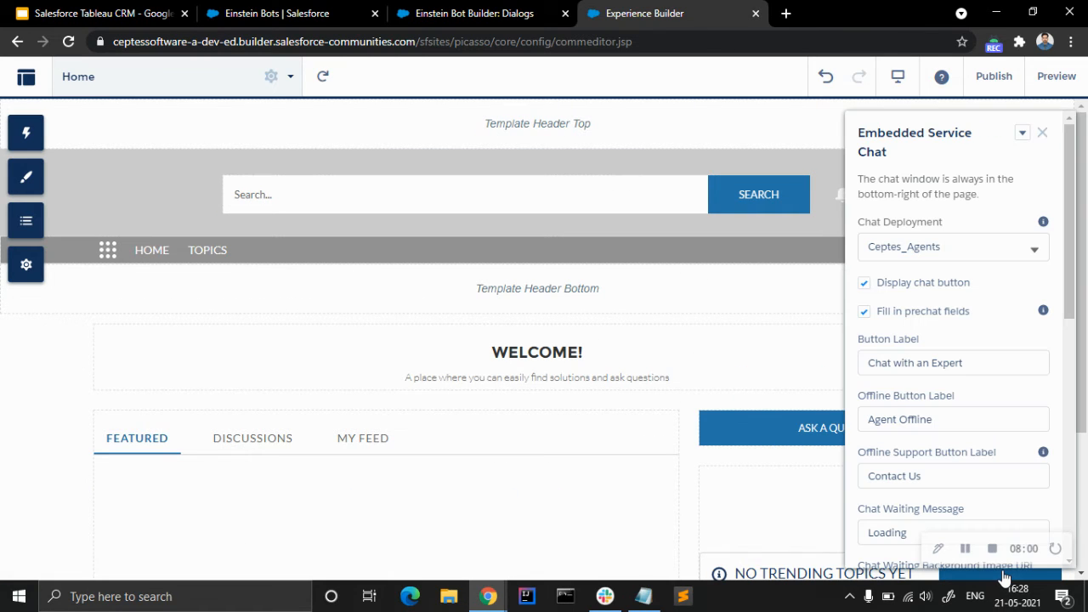
{"action": "left_click", "coordinate": [1044, 77]}
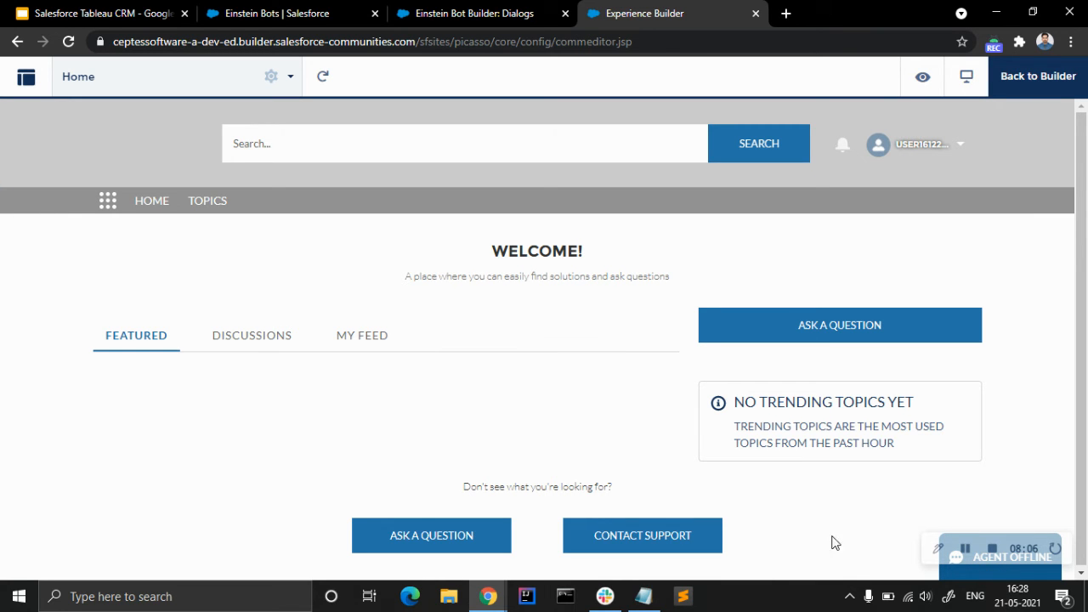
From the Setup page's App Launcher, open the Service Console app in a new browser tab and close the launcher.
{"action": "left_click", "coordinate": [450, 12]}
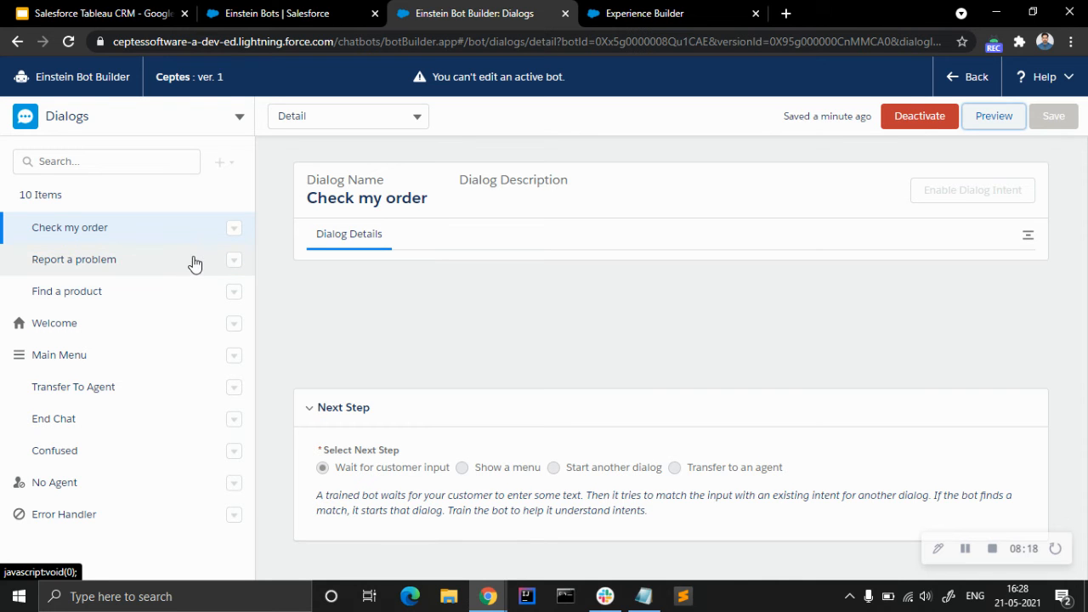
{"action": "left_click", "coordinate": [277, 13]}
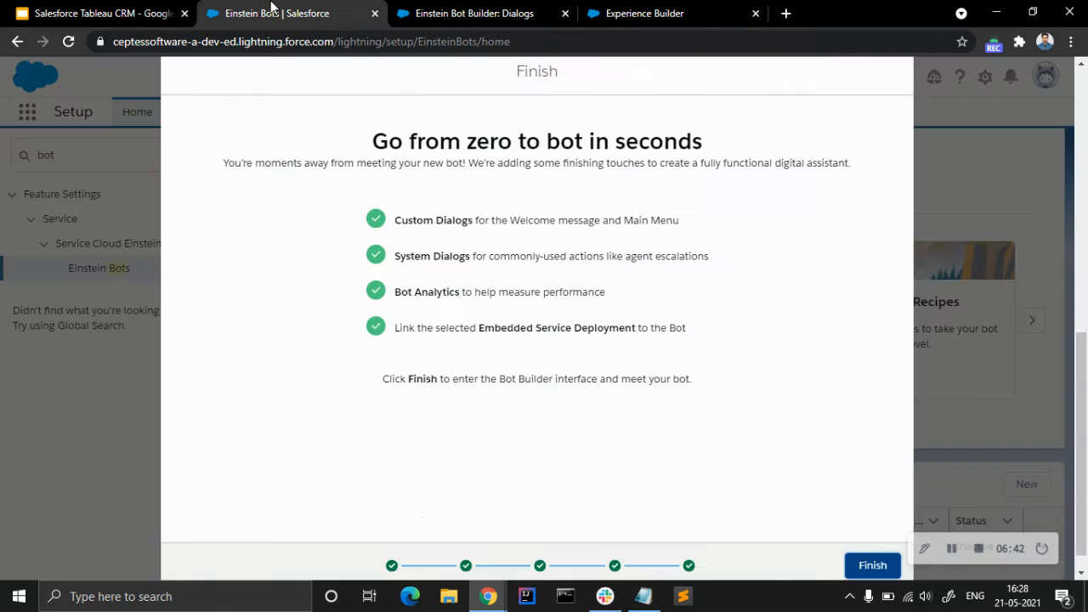
{"action": "left_click", "coordinate": [463, 10]}
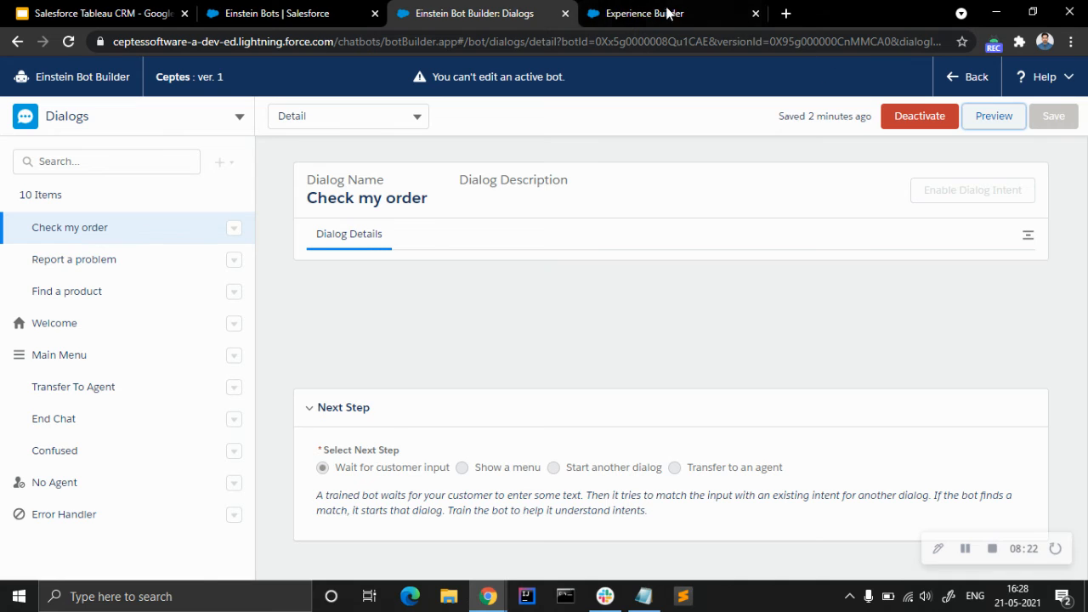
{"action": "left_click", "coordinate": [280, 13]}
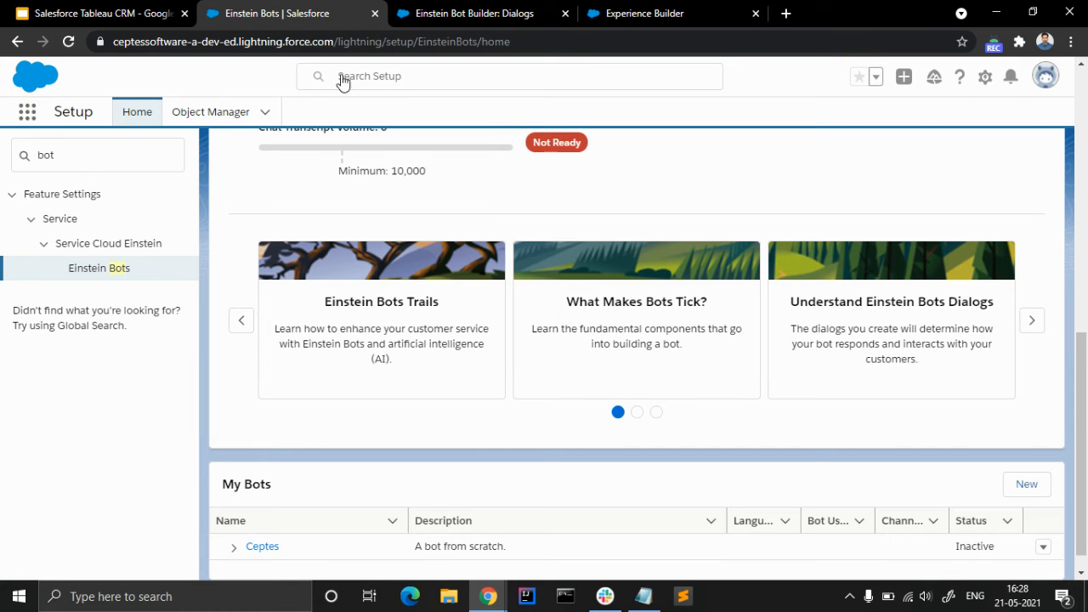
{"action": "left_click", "coordinate": [28, 113]}
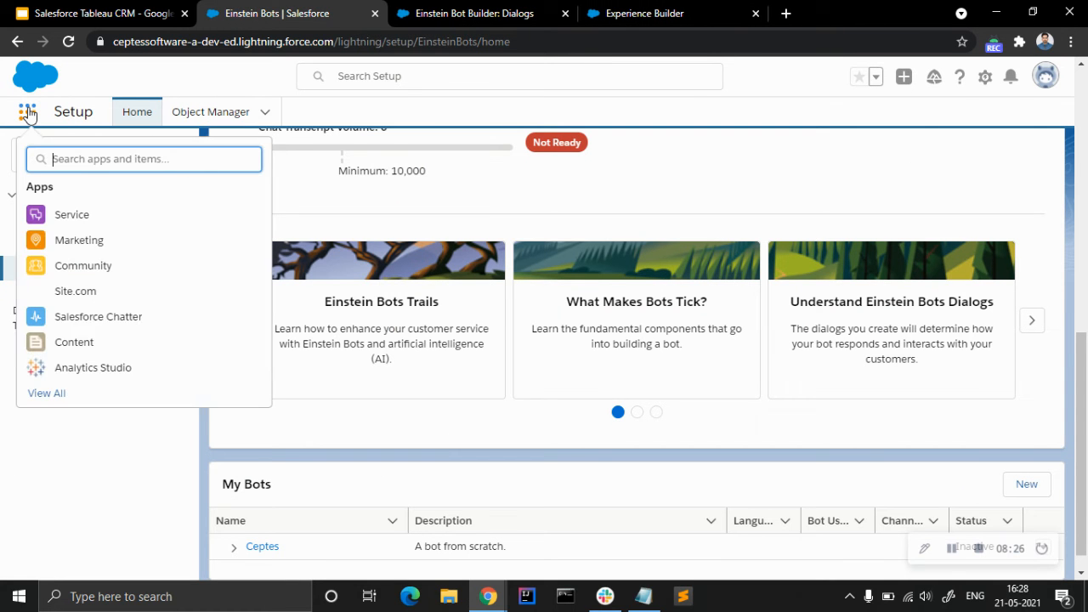
{"action": "left_click", "coordinate": [51, 401]}
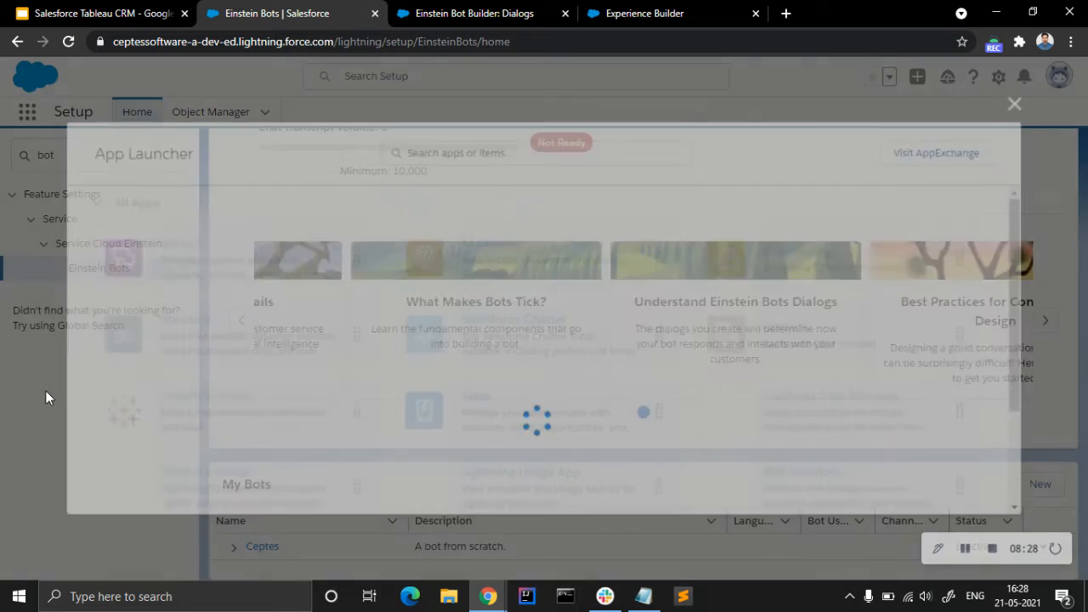
{"action": "right_click", "coordinate": [195, 483]}
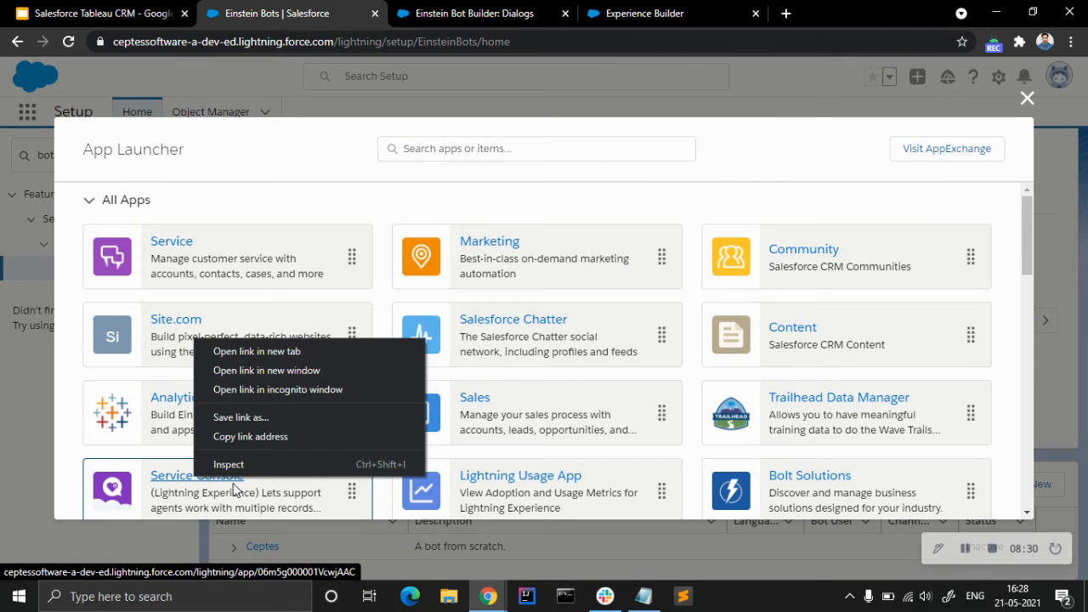
{"action": "left_click", "coordinate": [213, 351]}
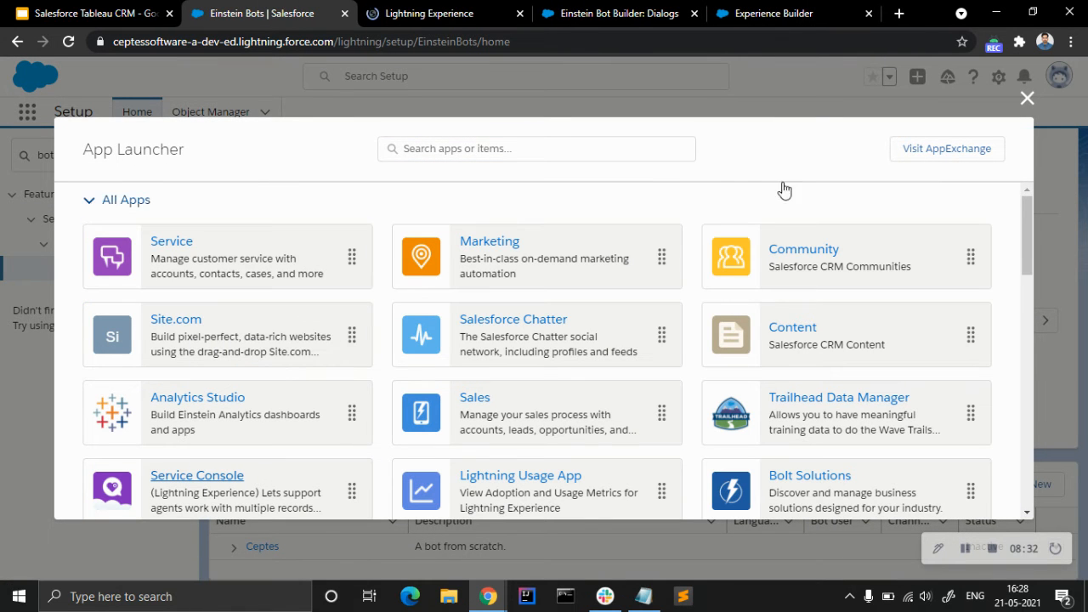
{"action": "left_click", "coordinate": [1027, 99]}
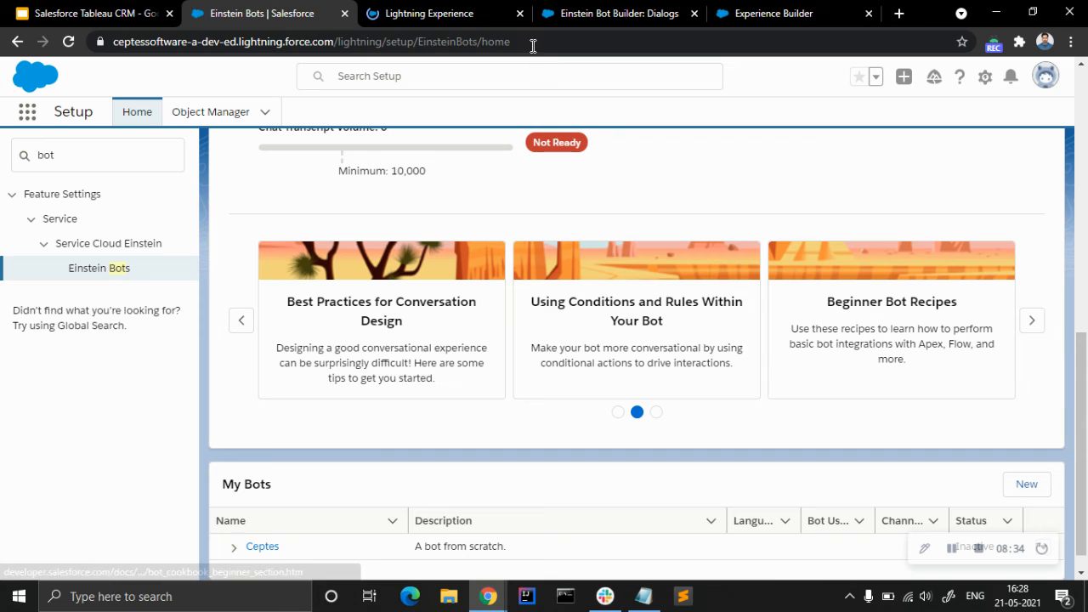
{"action": "left_click", "coordinate": [423, 10]}
Find the Omni-Channel Settings in Setup by searching for "omni" and check whether Omni-Channel is enabled.
{"action": "left_click", "coordinate": [313, 11]}
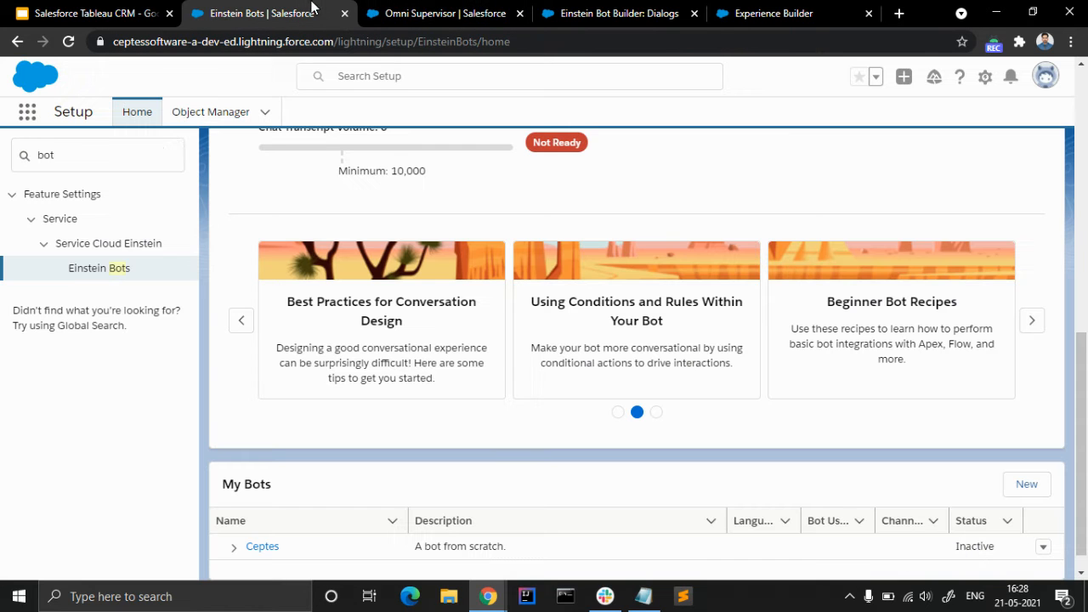
{"action": "left_click", "coordinate": [90, 152]}
{"action": "key", "text": "BackSpace"}
{"action": "key", "text": "BackSpace"}
{"action": "key", "text": "BackSpace"}
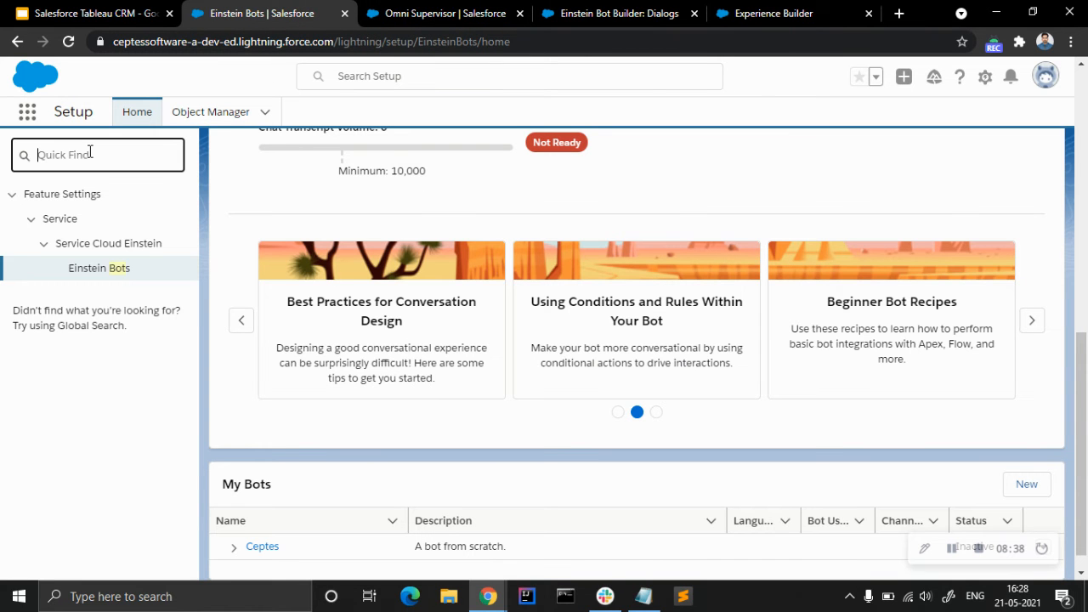
{"action": "type", "text": "om"}
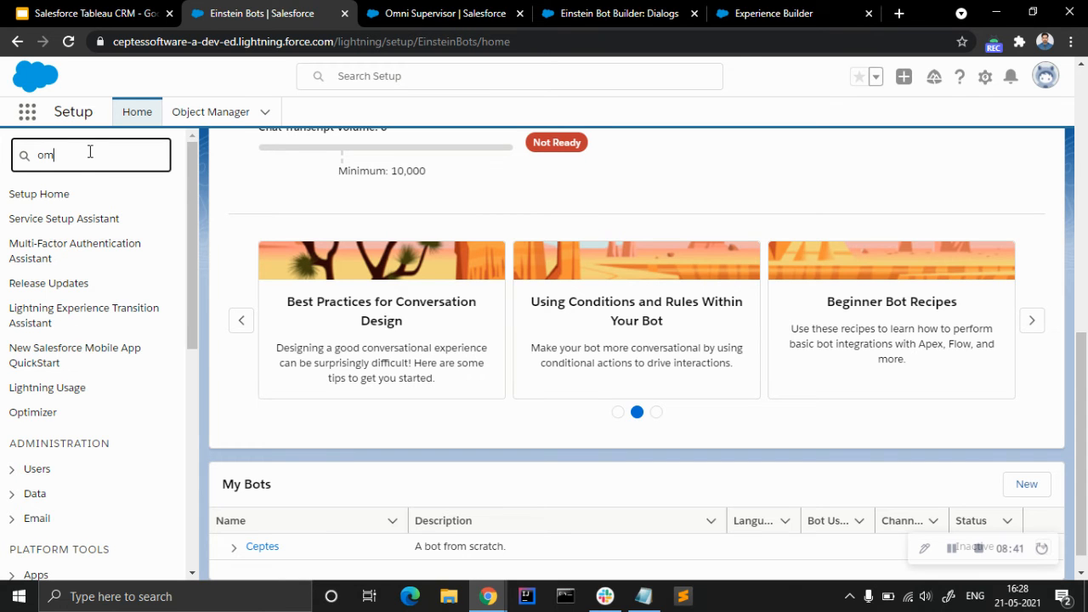
{"action": "type", "text": "nich"}
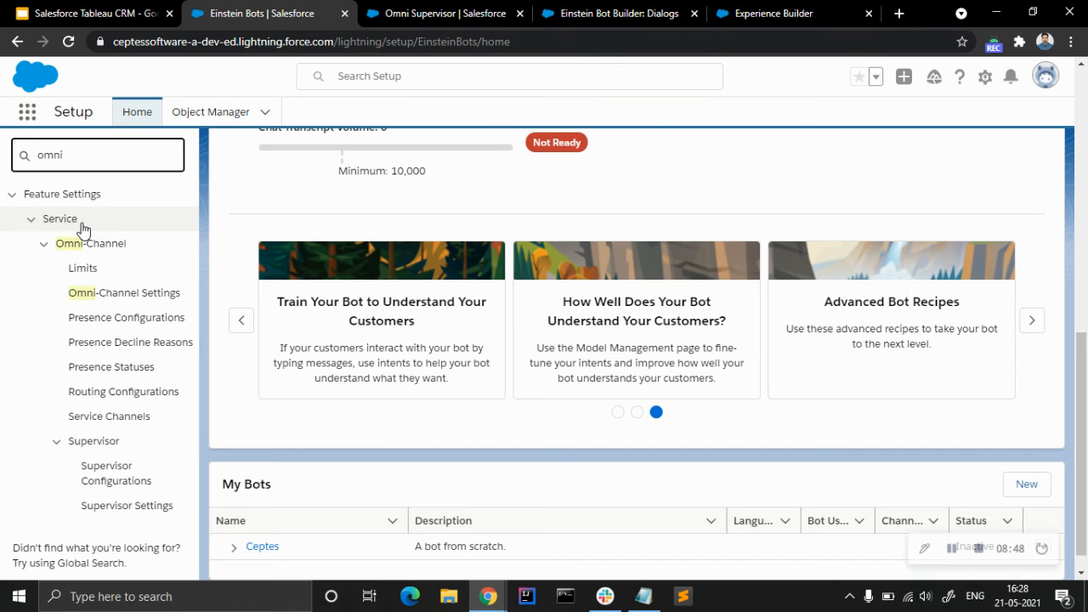
{"action": "key", "text": "BackSpace"}
{"action": "key", "text": "BackSpace"}
{"action": "key", "text": "BackSpace"}
{"action": "type", "text": "om"}
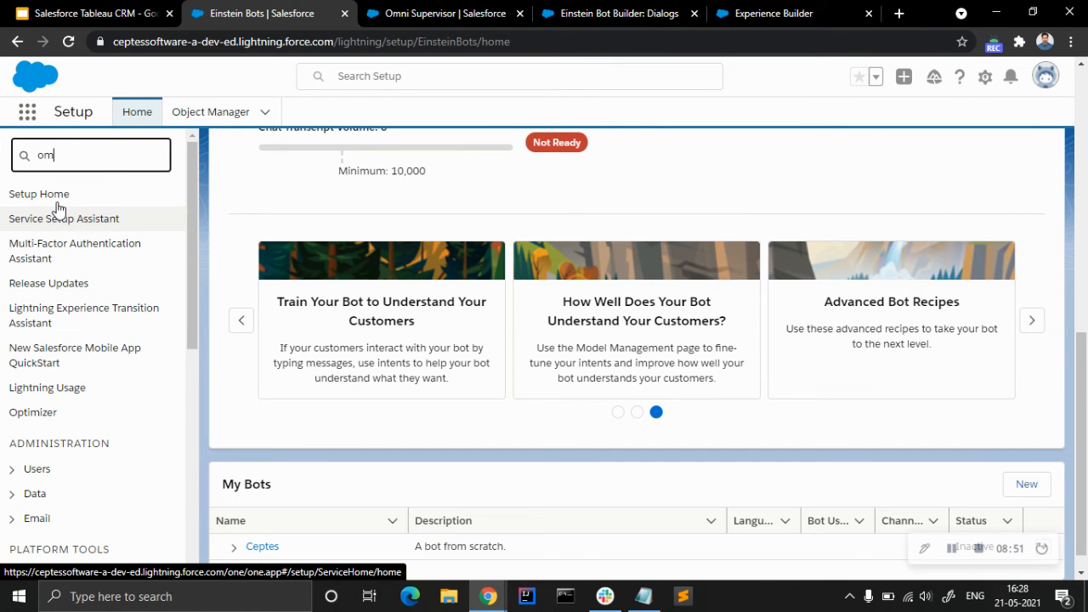
{"action": "type", "text": "ni"}
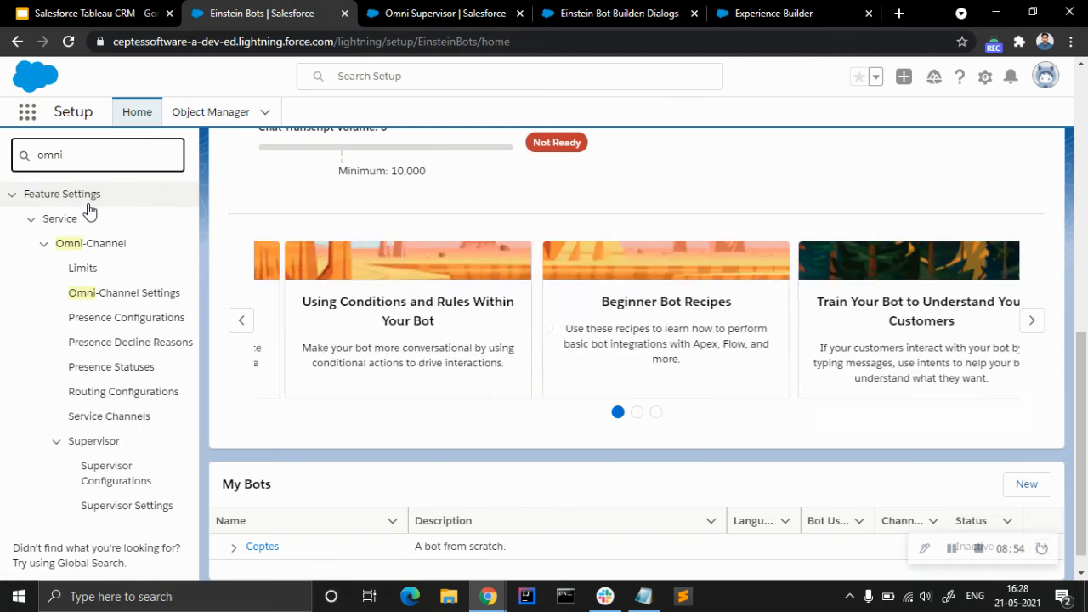
{"action": "left_click", "coordinate": [112, 296]}
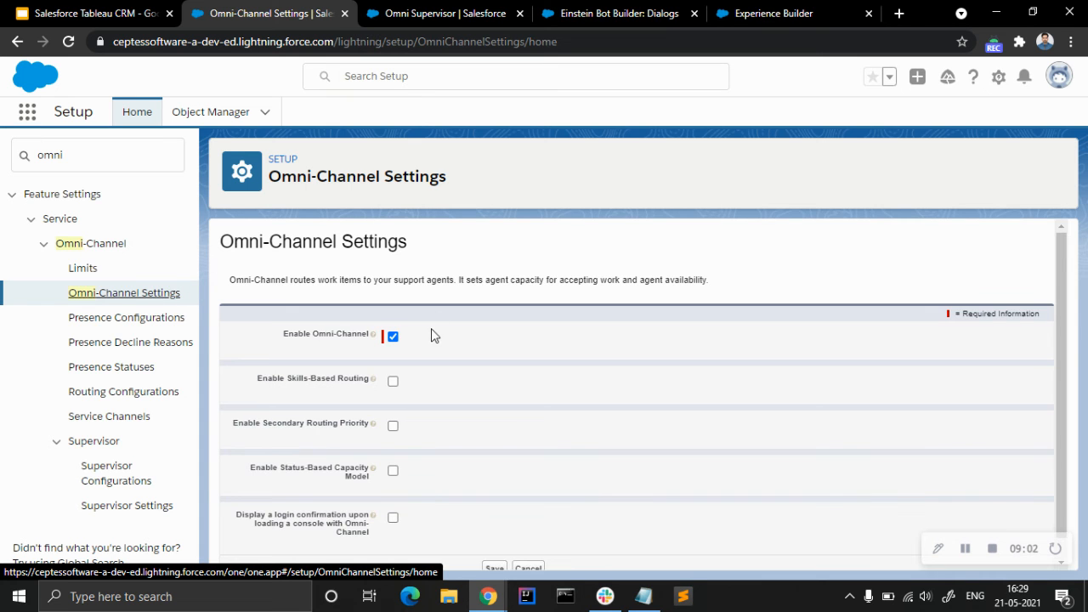
{"action": "scroll", "coordinate": [432, 328], "scroll_direction": "down", "scroll_amount": 1}
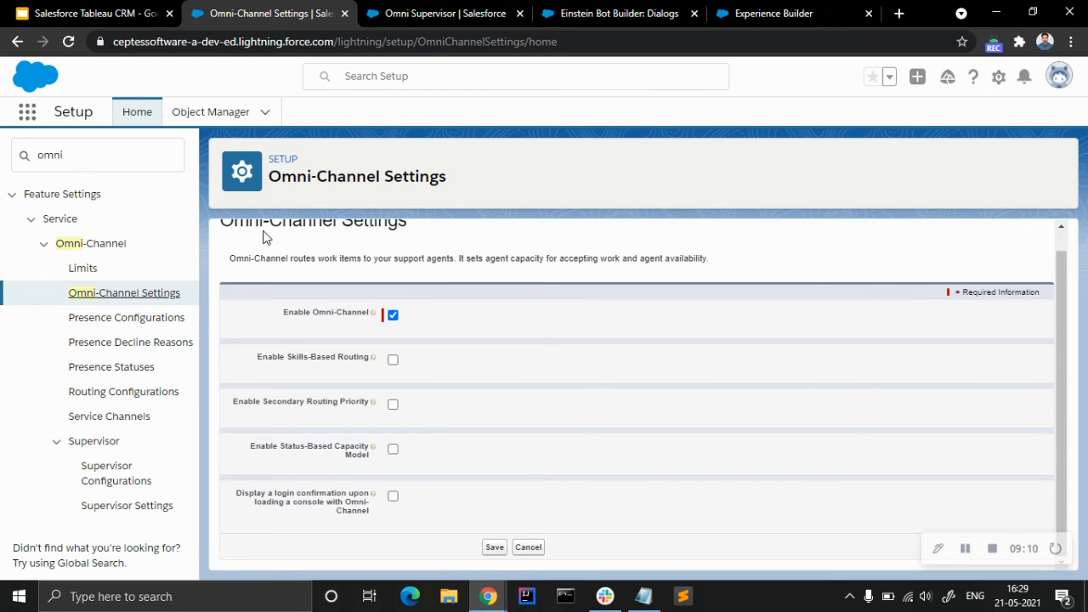
Set the Omni-Channel status in the Service Console to Available - Chat.
{"action": "left_click", "coordinate": [448, 9]}
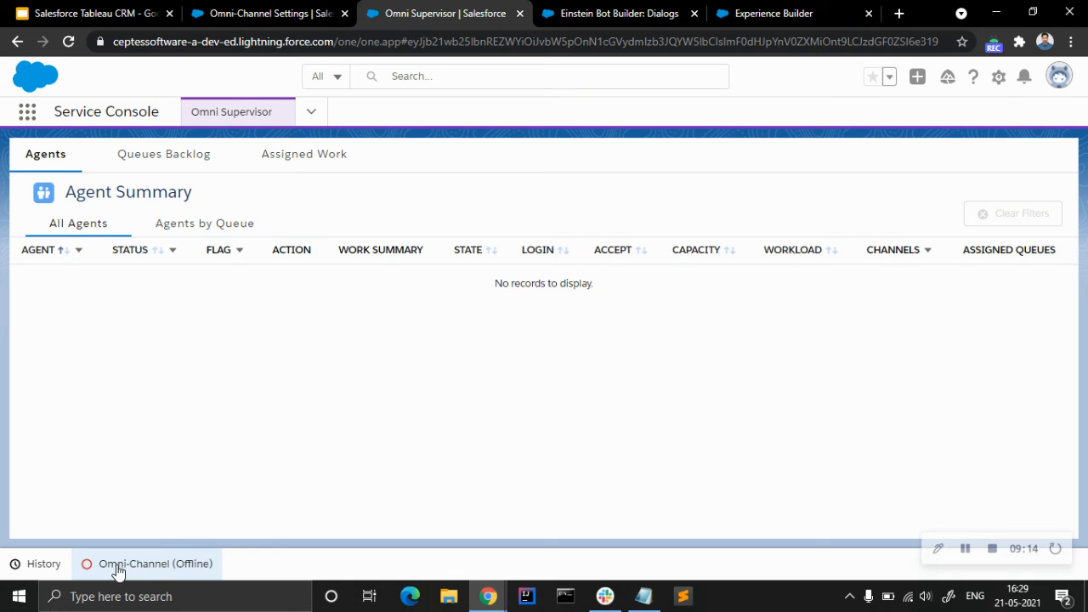
{"action": "left_click", "coordinate": [184, 572]}
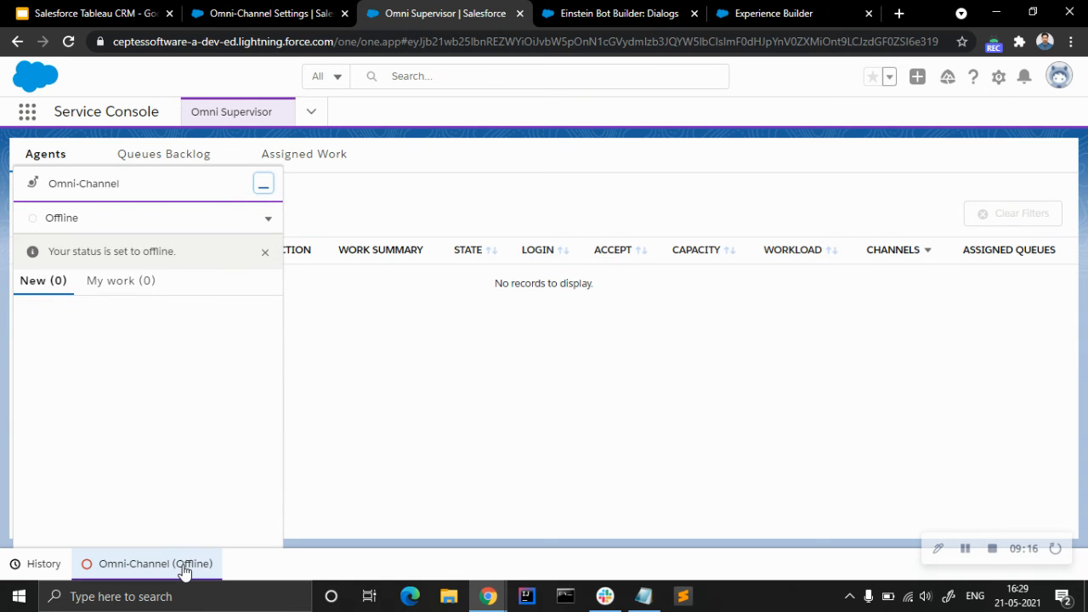
{"action": "left_click", "coordinate": [271, 220]}
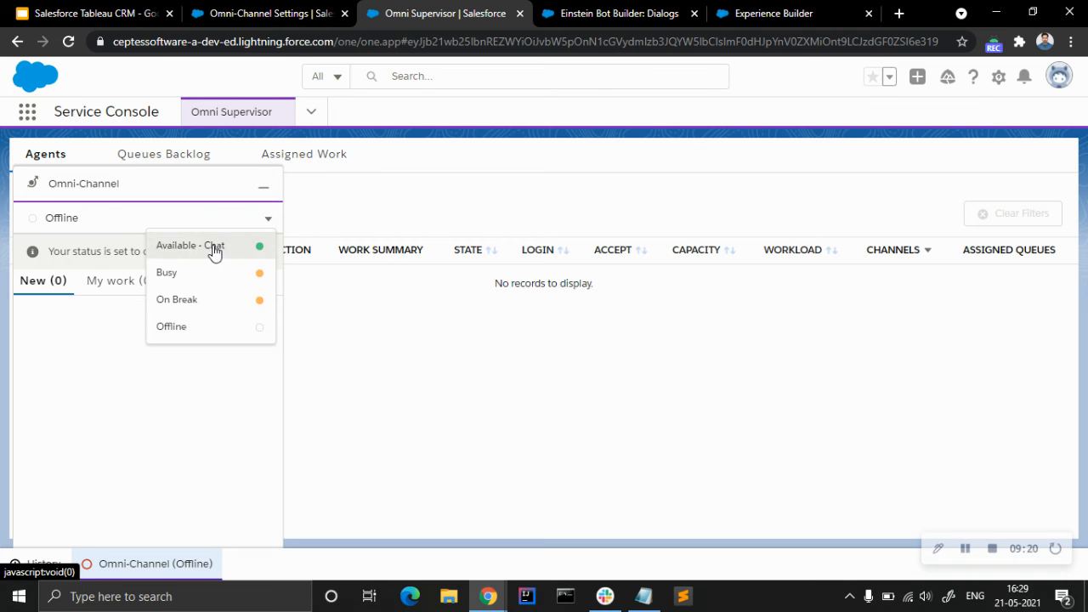
{"action": "left_click", "coordinate": [214, 252]}
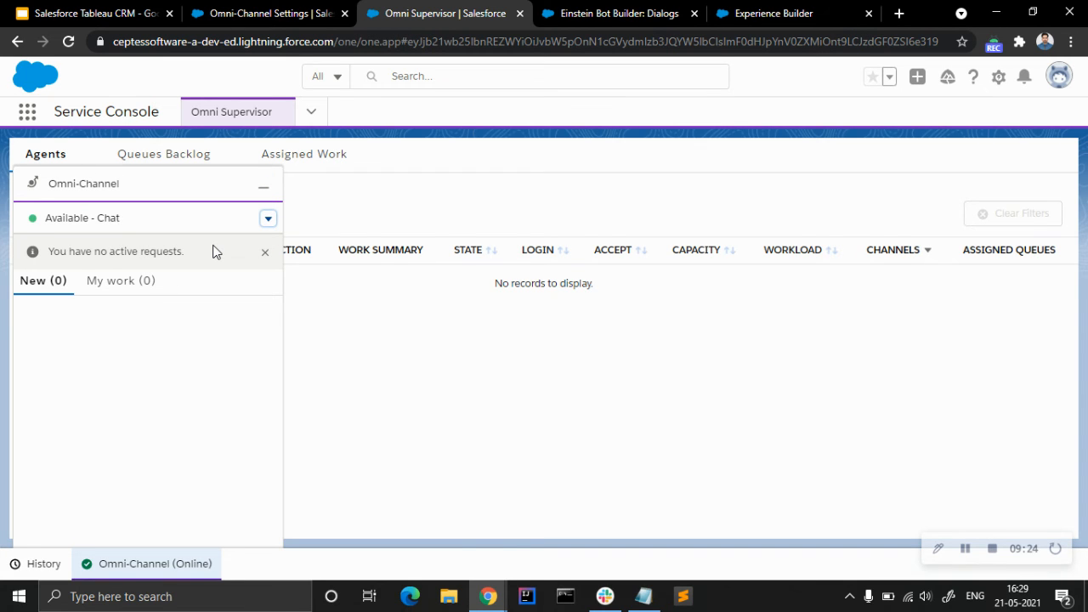
Start a chat from the site preview with the subject "test" and the contact's web email filled in.
{"action": "left_click", "coordinate": [653, 8]}
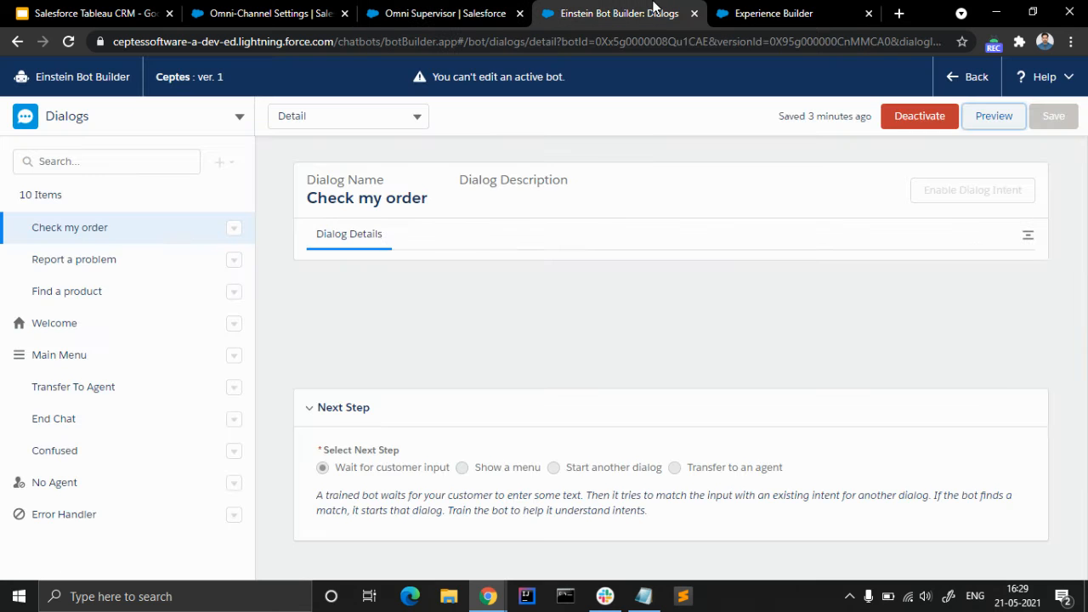
{"action": "left_click", "coordinate": [741, 11]}
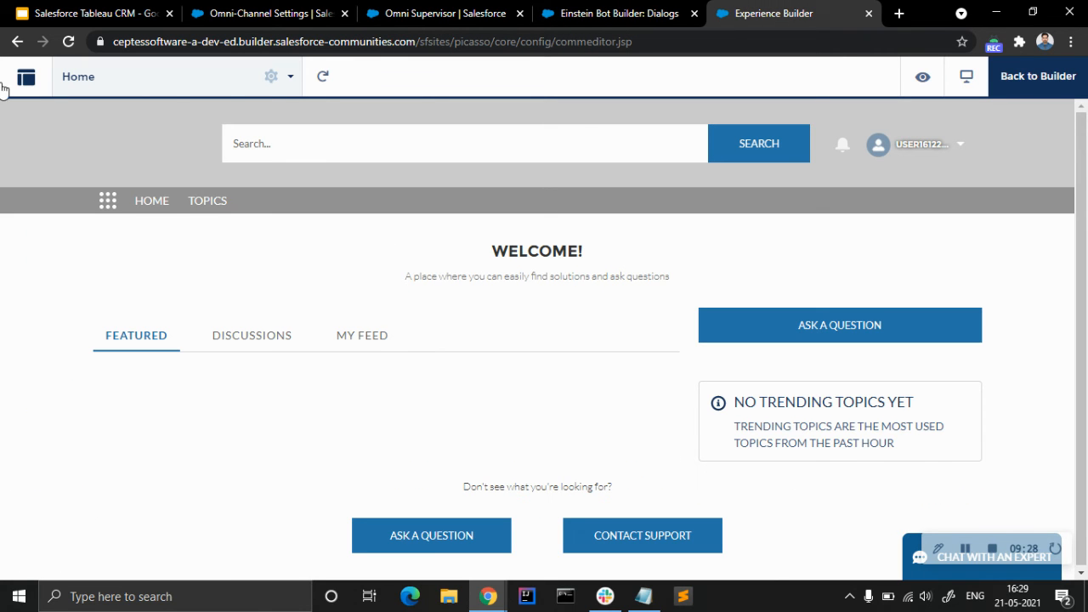
{"action": "left_click", "coordinate": [913, 562]}
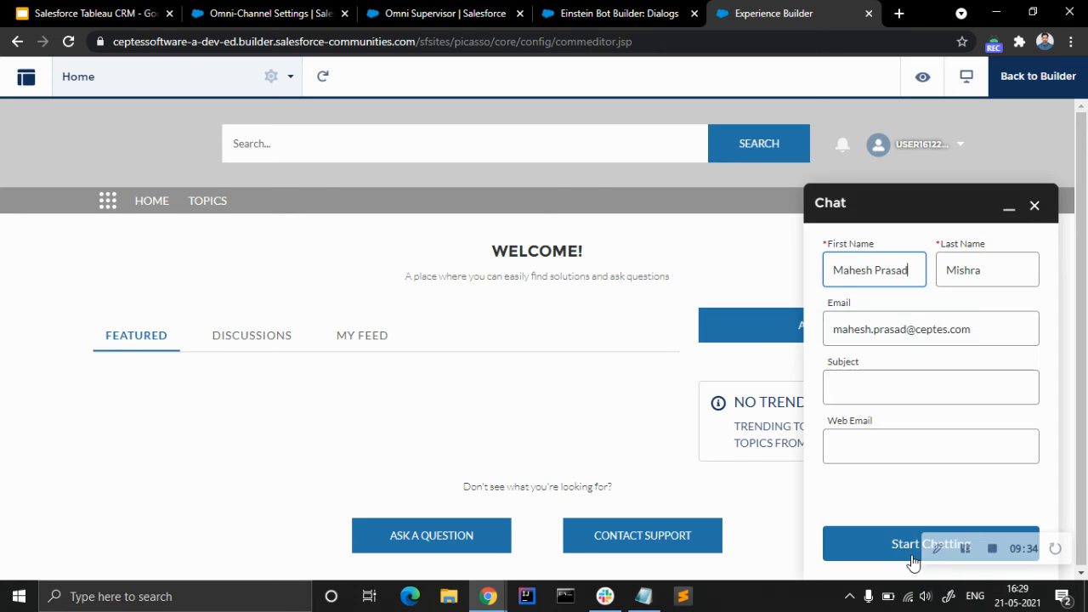
{"action": "left_click", "coordinate": [891, 391]}
{"action": "left_click", "coordinate": [884, 453]}
{"action": "left_click", "coordinate": [884, 446]}
{"action": "left_click", "coordinate": [878, 483]}
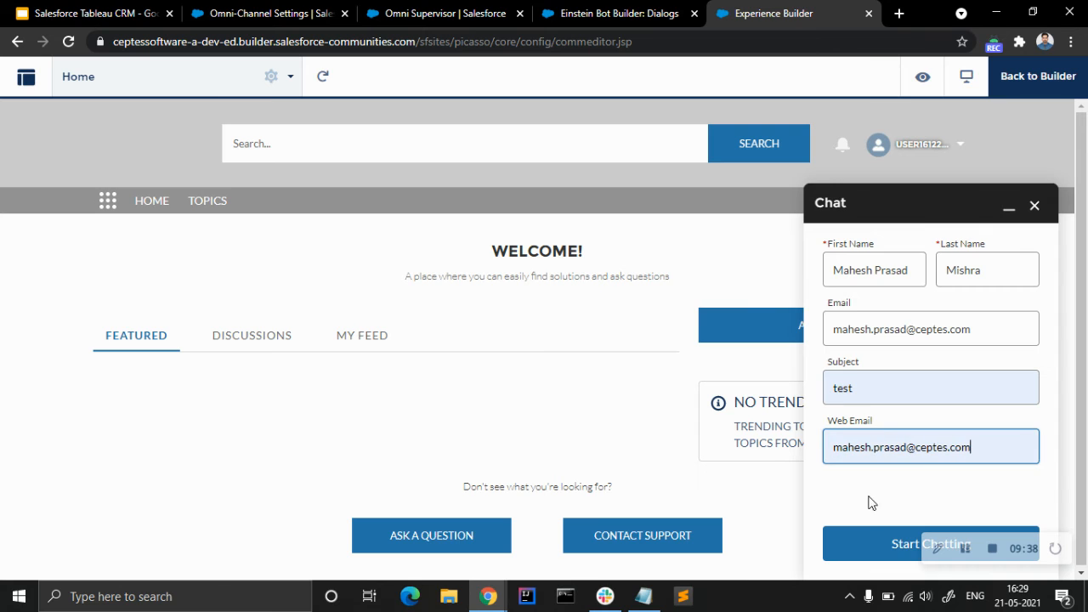
{"action": "left_click", "coordinate": [863, 544]}
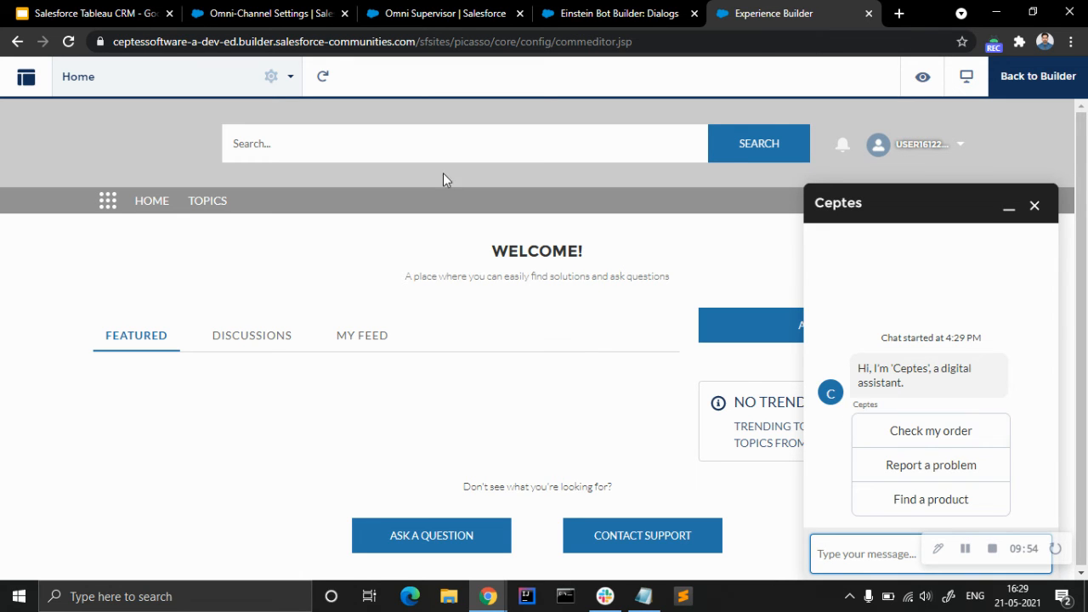
Compare the greeting and menu options in the site's chat with the Ceptes bot's dialogs in the Bot Builder.
{"action": "left_click", "coordinate": [602, 14]}
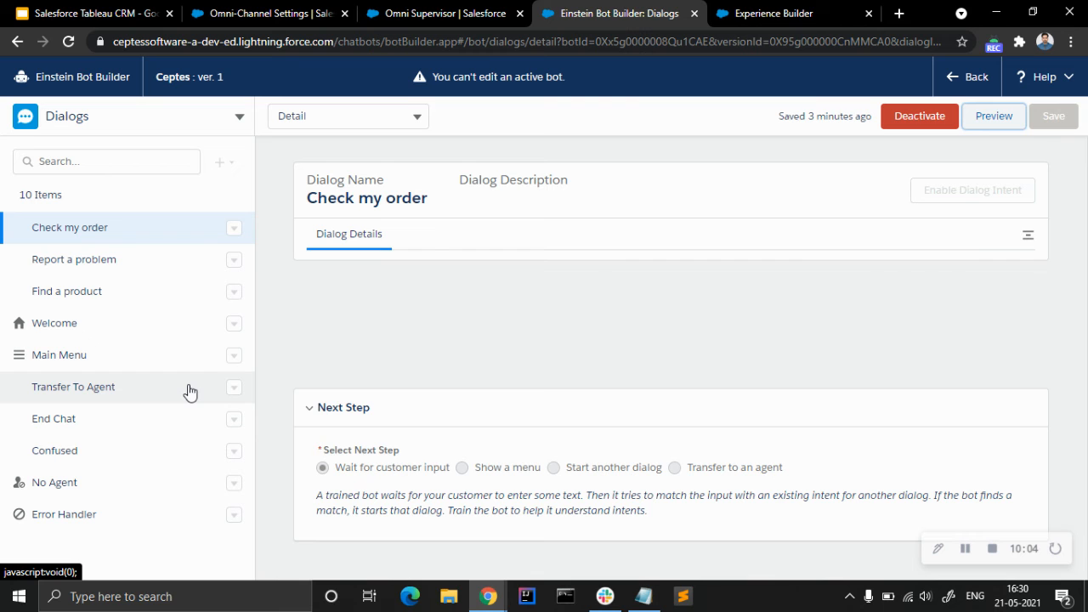
{"action": "left_click", "coordinate": [772, 13]}
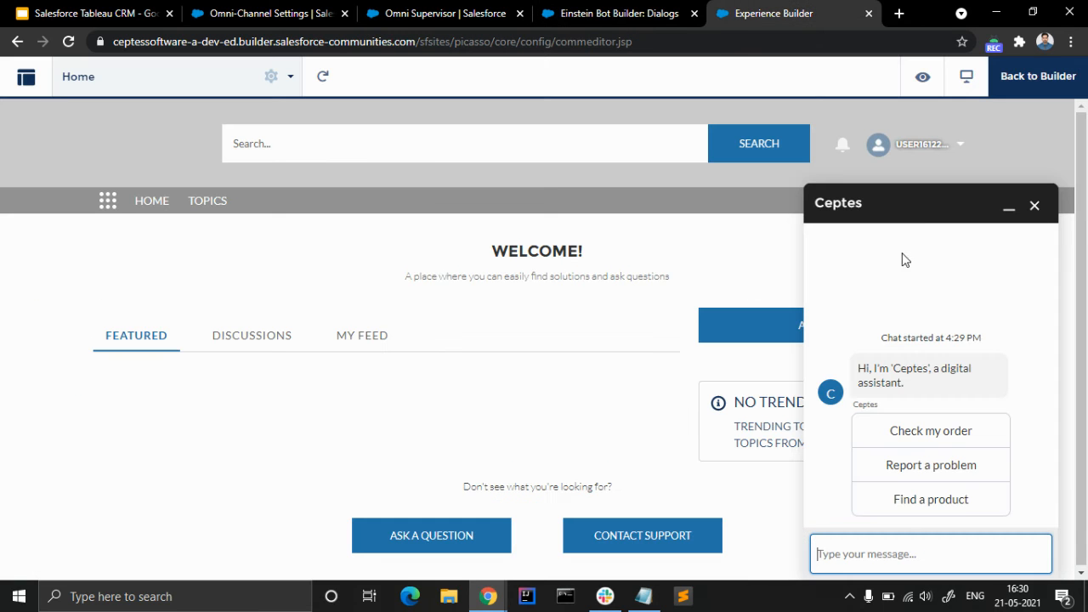
{"action": "left_click", "coordinate": [595, 13]}
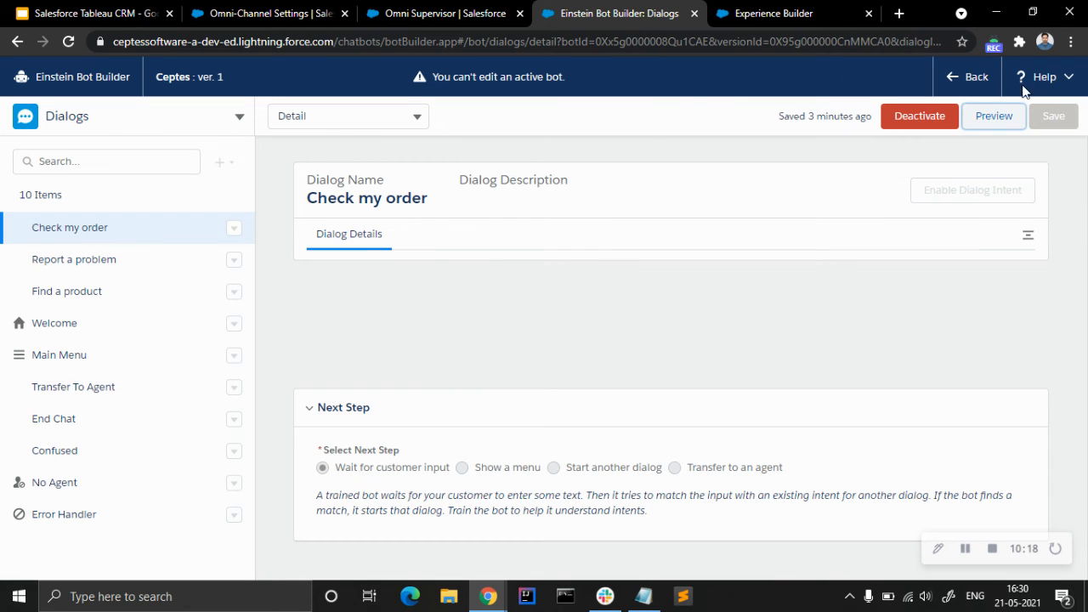
{"action": "left_click", "coordinate": [773, 13]}
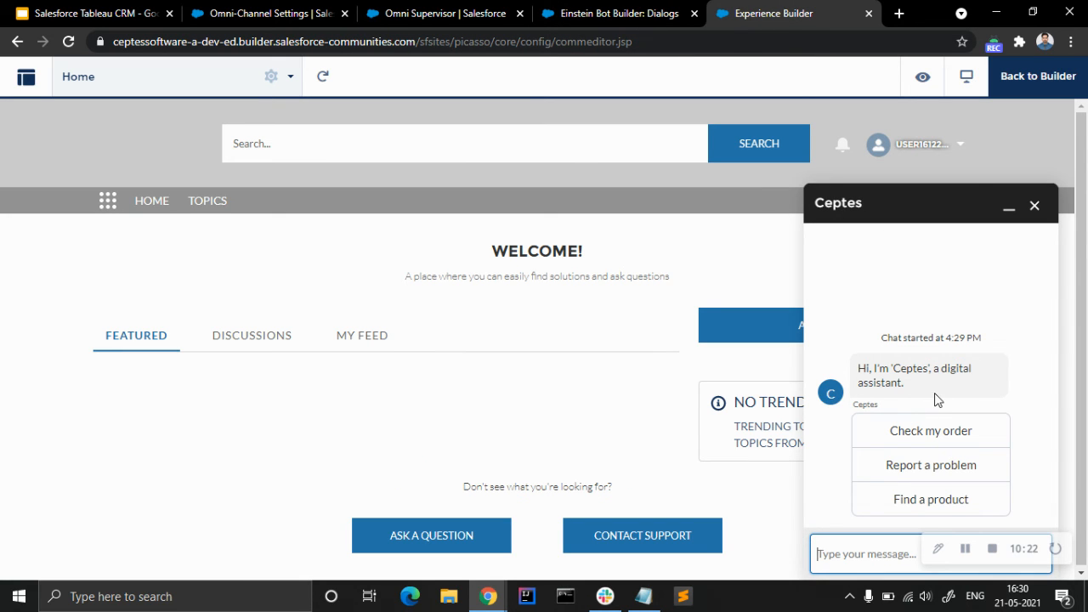
{"action": "left_click", "coordinate": [595, 11]}
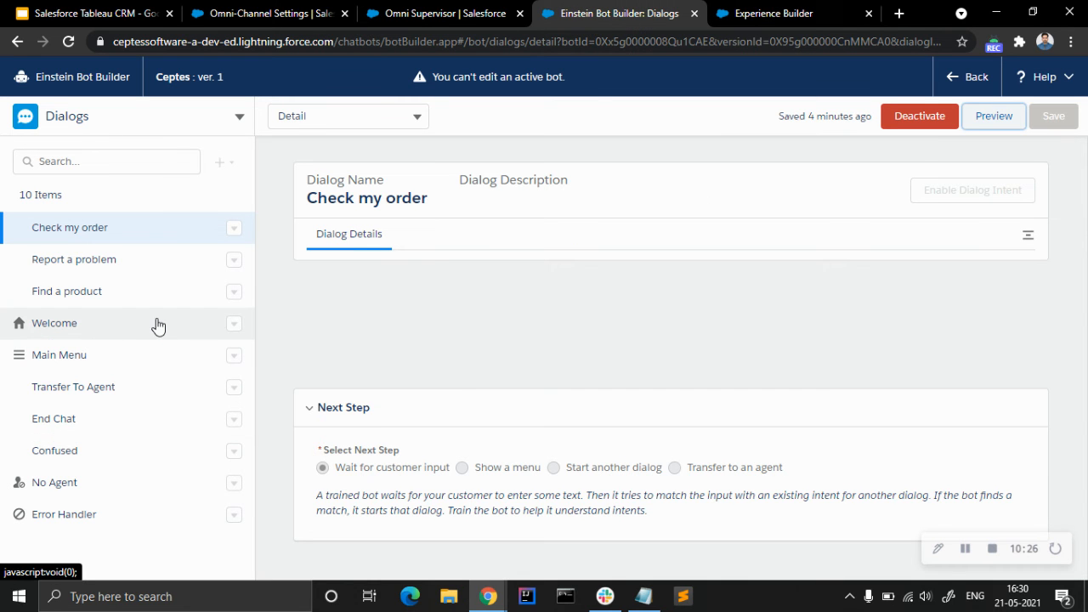
{"action": "left_click", "coordinate": [80, 259]}
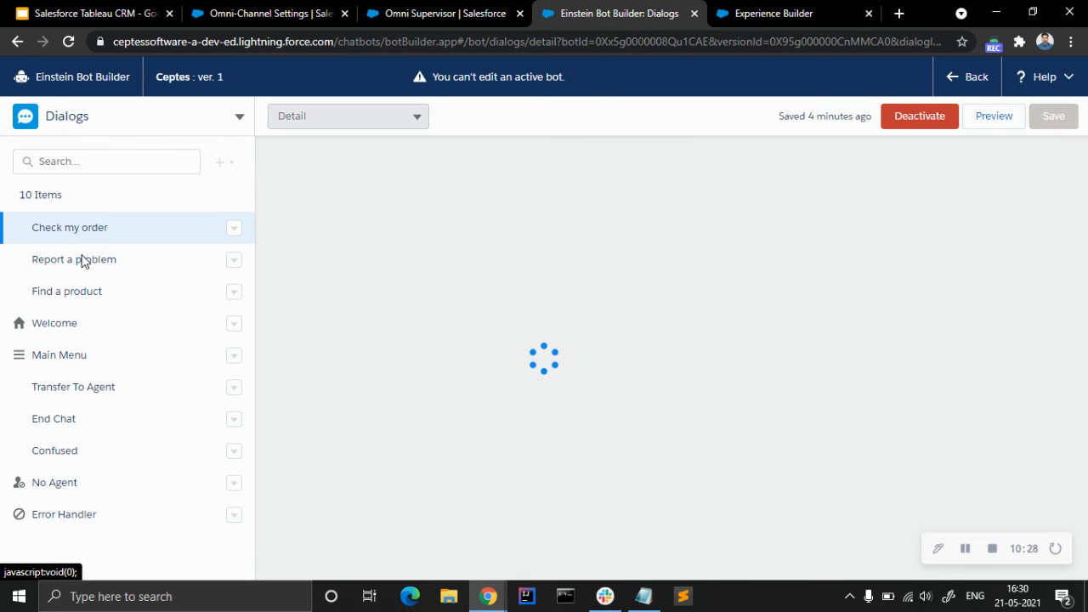
{"action": "left_click", "coordinate": [131, 236]}
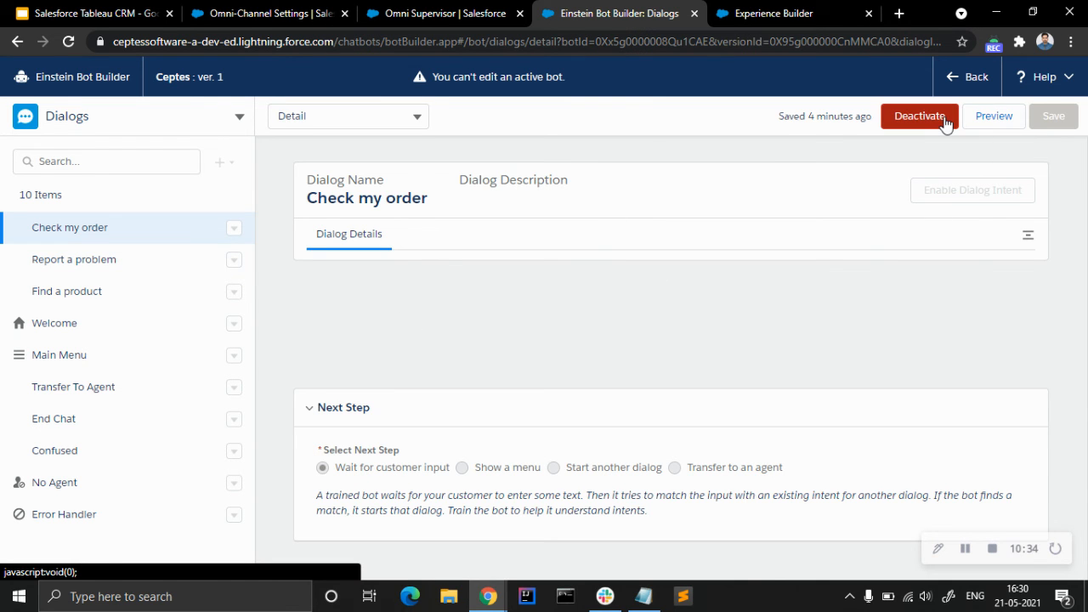
End the running Ceptes bot chat on the site preview and close the chat window.
{"action": "left_click", "coordinate": [770, 14]}
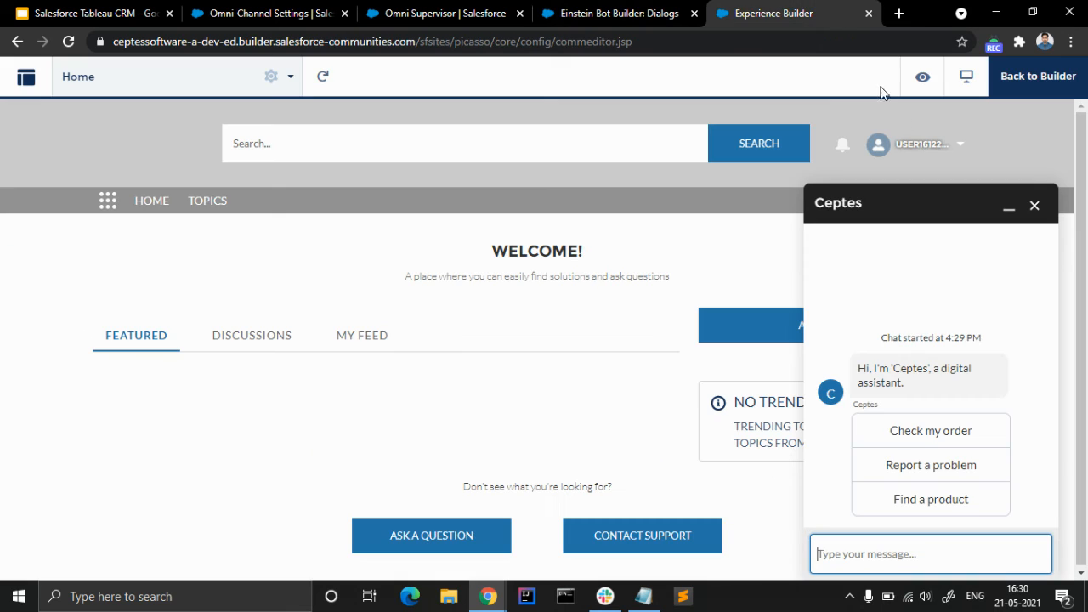
{"action": "left_click", "coordinate": [1040, 209]}
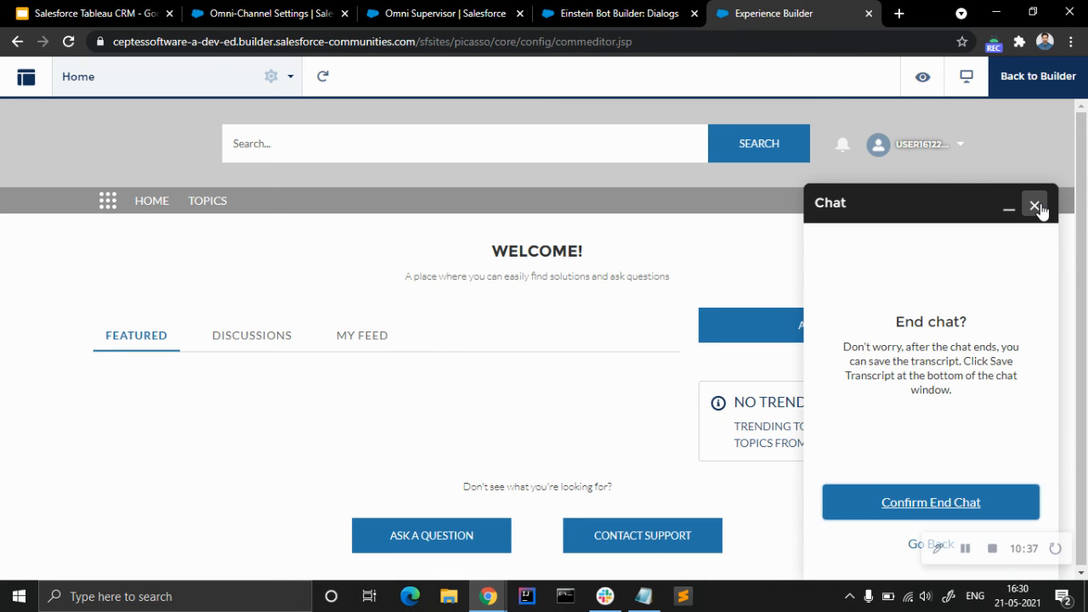
{"action": "left_click", "coordinate": [909, 503]}
{"action": "left_click", "coordinate": [899, 544]}
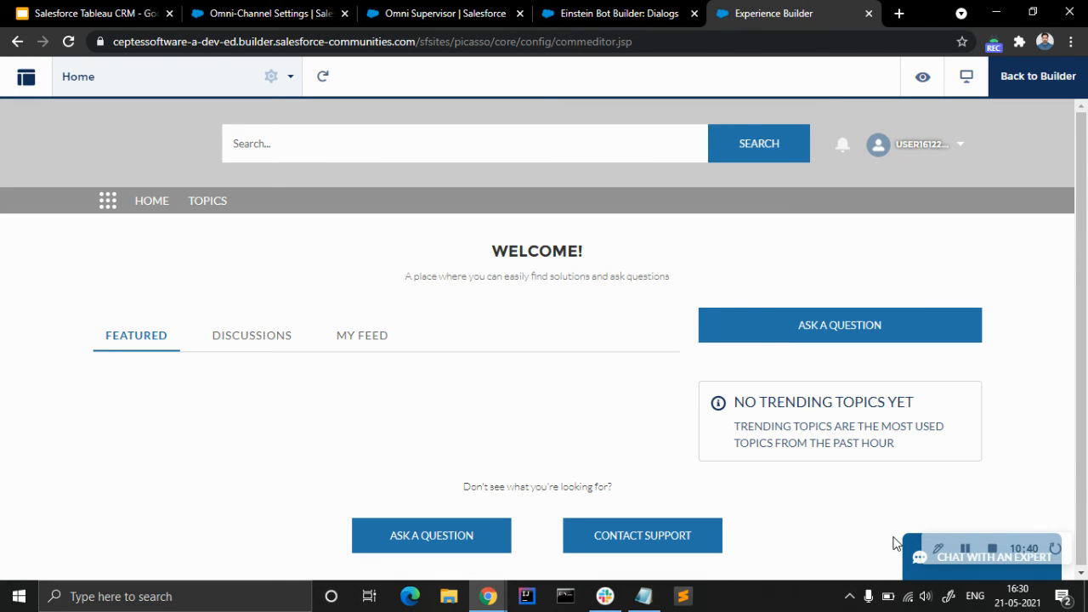
Take Omni-Channel offline in the Service Console and minimize its panel.
{"action": "left_click", "coordinate": [455, 12]}
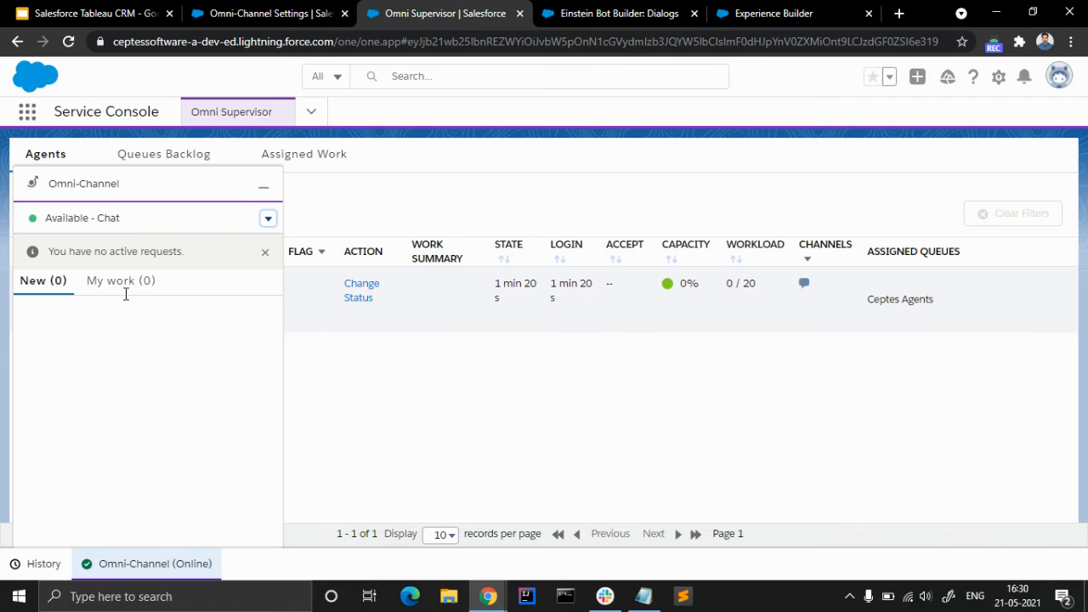
{"action": "left_click", "coordinate": [266, 223]}
{"action": "left_click", "coordinate": [216, 327]}
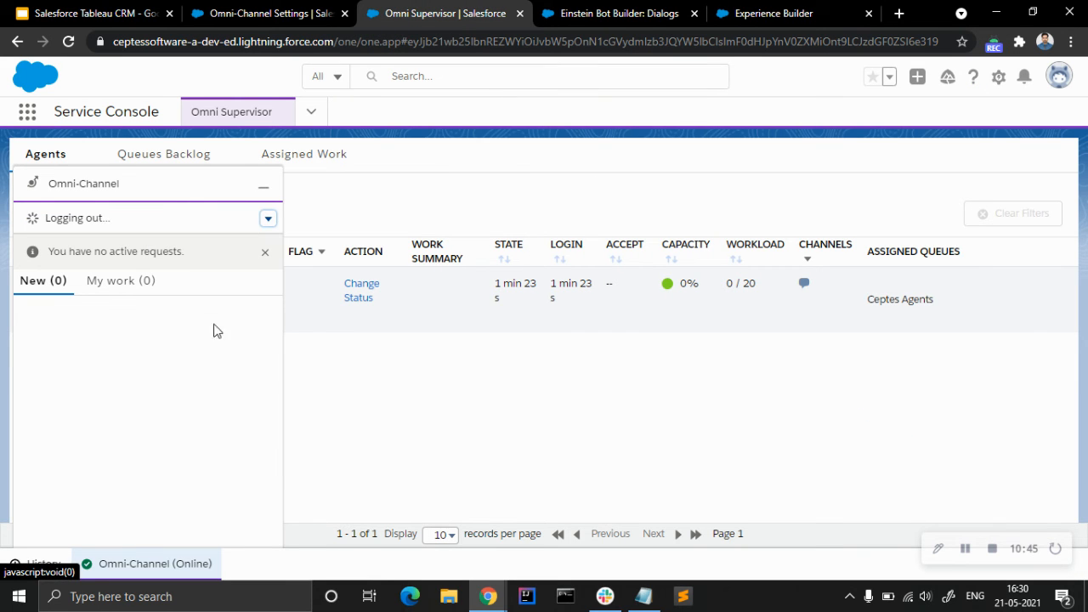
{"action": "left_click", "coordinate": [264, 194]}
Deactivate the Ceptes bot in the Einstein Bot Builder.
{"action": "left_click", "coordinate": [662, 12]}
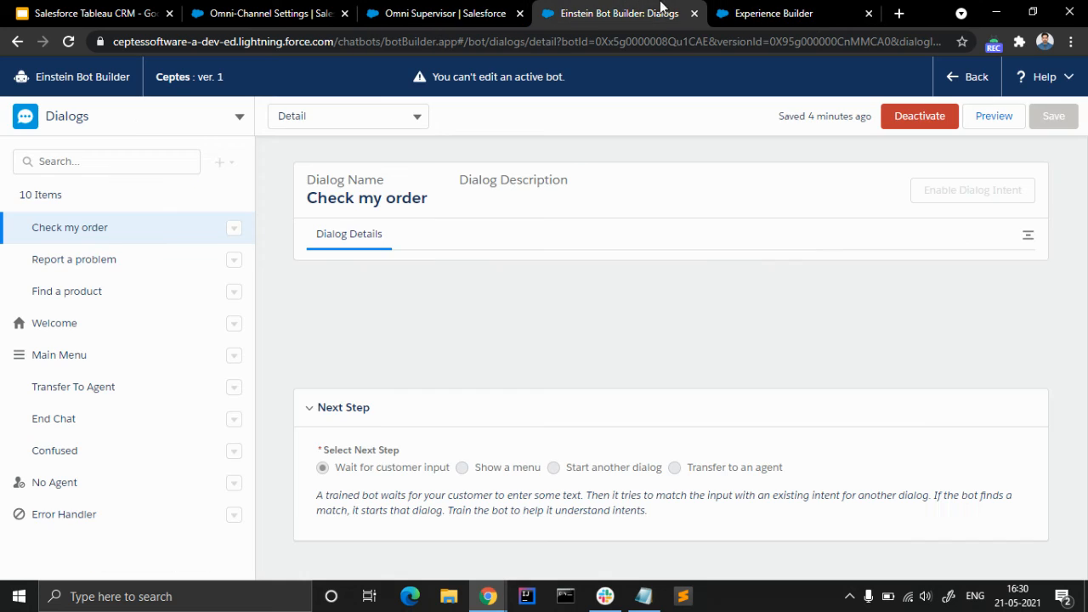
{"action": "left_click", "coordinate": [918, 114]}
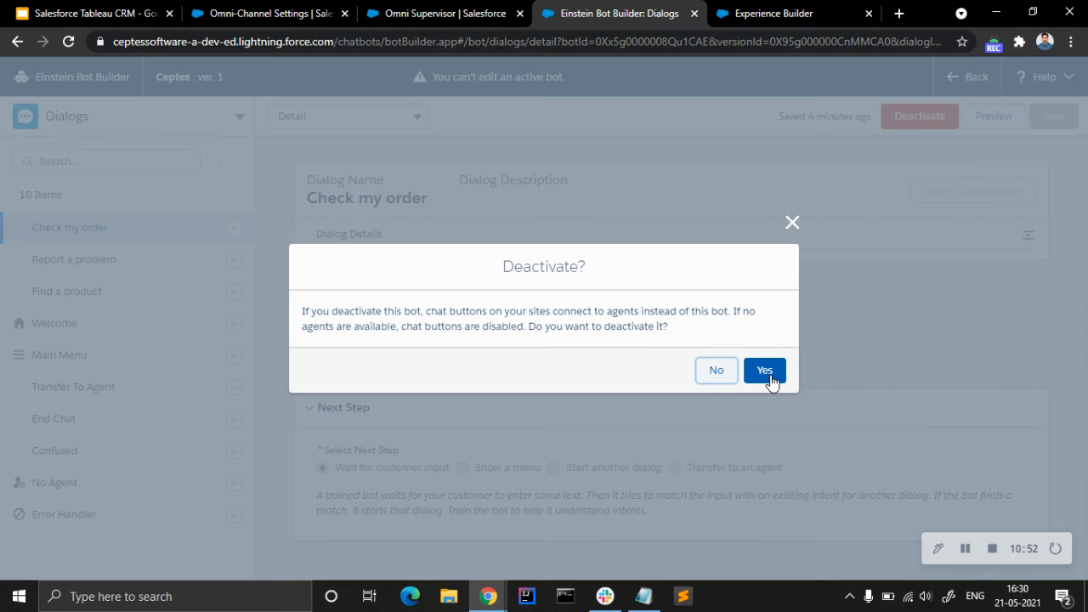
{"action": "left_click", "coordinate": [766, 371]}
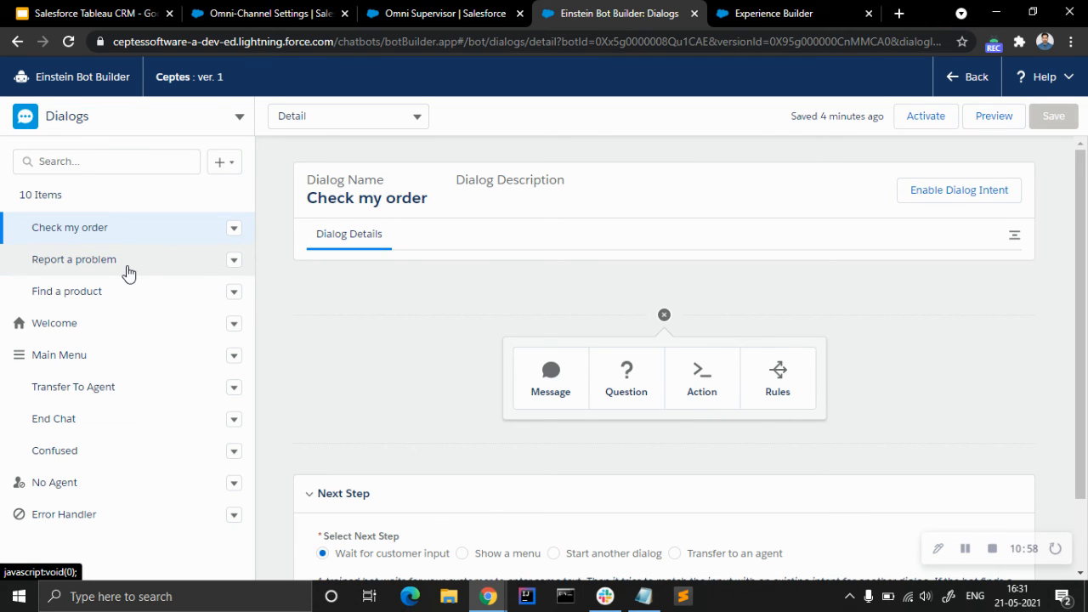
Look through the Bot Builder's available sections and examine the Model and Bot Training pages in Model Management.
{"action": "left_click", "coordinate": [240, 118]}
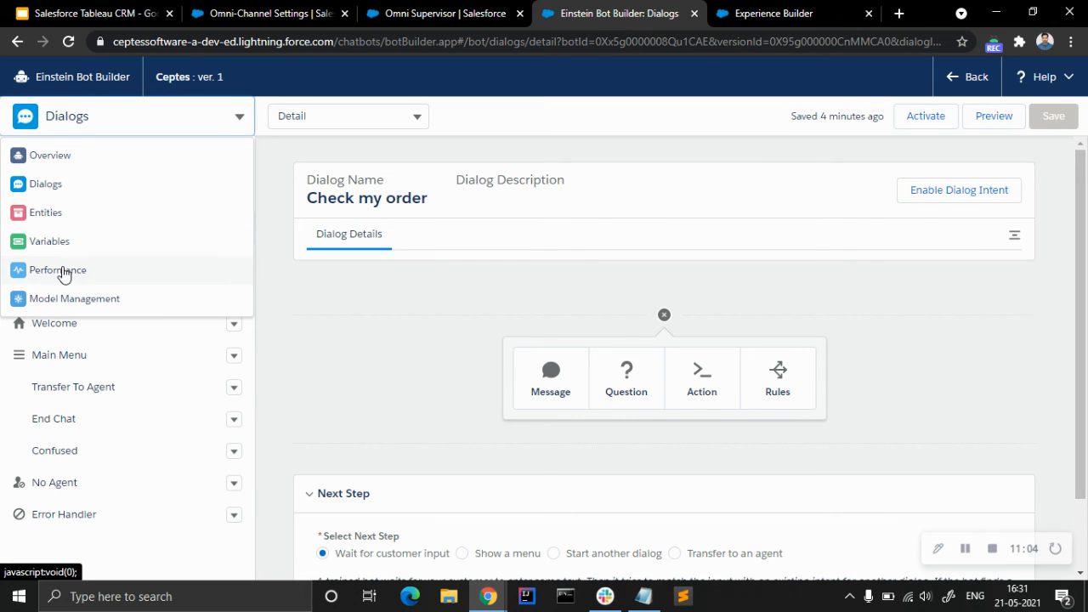
{"action": "left_click", "coordinate": [357, 124]}
{"action": "left_click", "coordinate": [391, 116]}
{"action": "left_click", "coordinate": [146, 119]}
{"action": "left_click", "coordinate": [240, 118]}
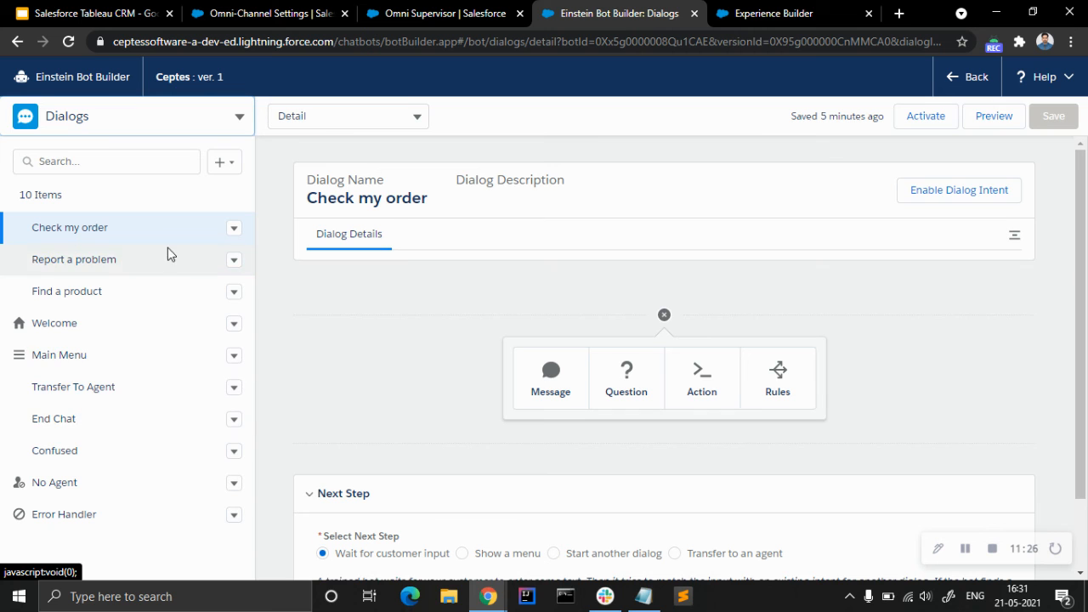
{"action": "left_click", "coordinate": [191, 122]}
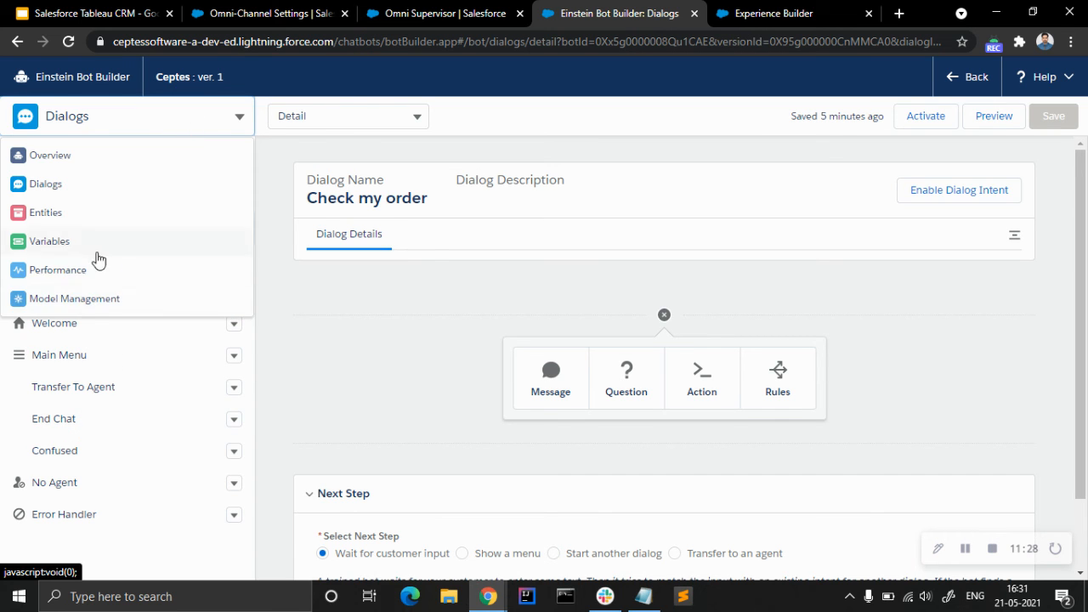
{"action": "left_click", "coordinate": [81, 299]}
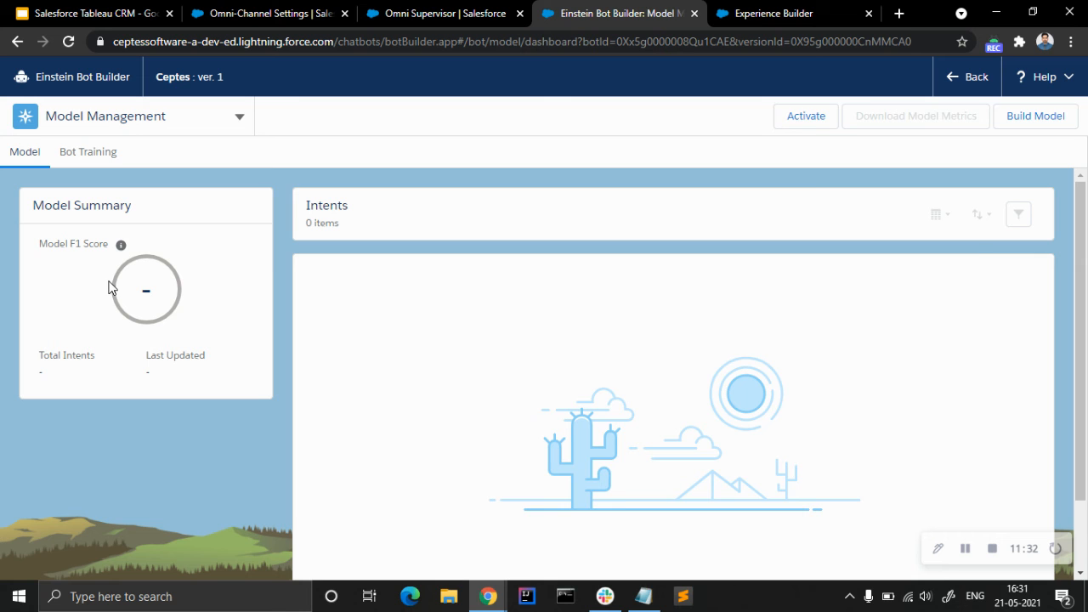
{"action": "left_click", "coordinate": [88, 162]}
{"action": "scroll", "coordinate": [284, 351], "scroll_direction": "down", "scroll_amount": 2}
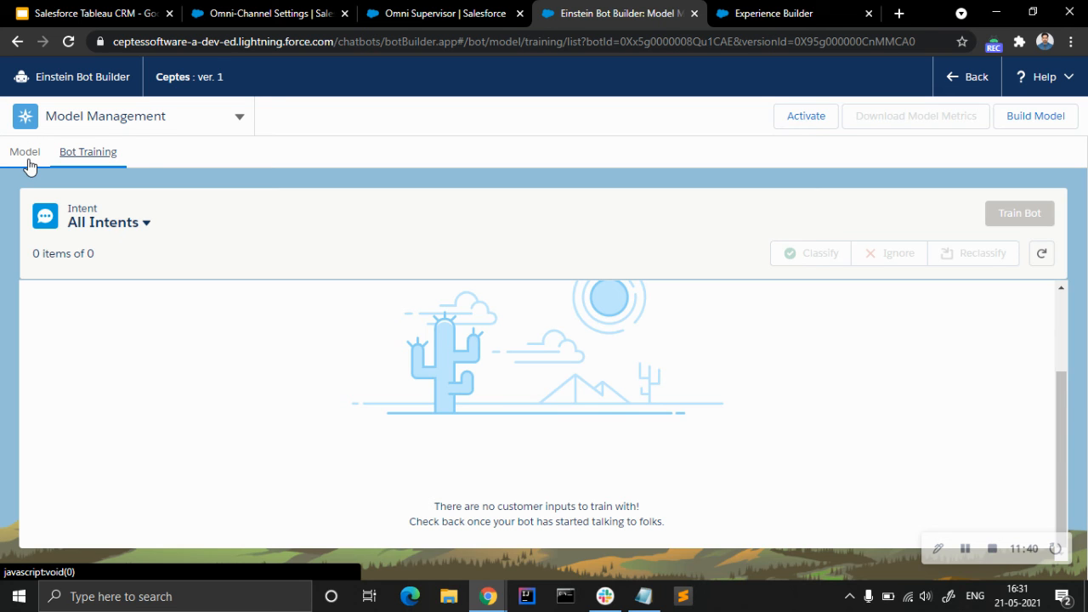
{"action": "left_click", "coordinate": [28, 161]}
Return to the bot's dialogs, enable the dialog intent for Check my order, and read the Einstein option's help.
{"action": "left_click", "coordinate": [144, 125]}
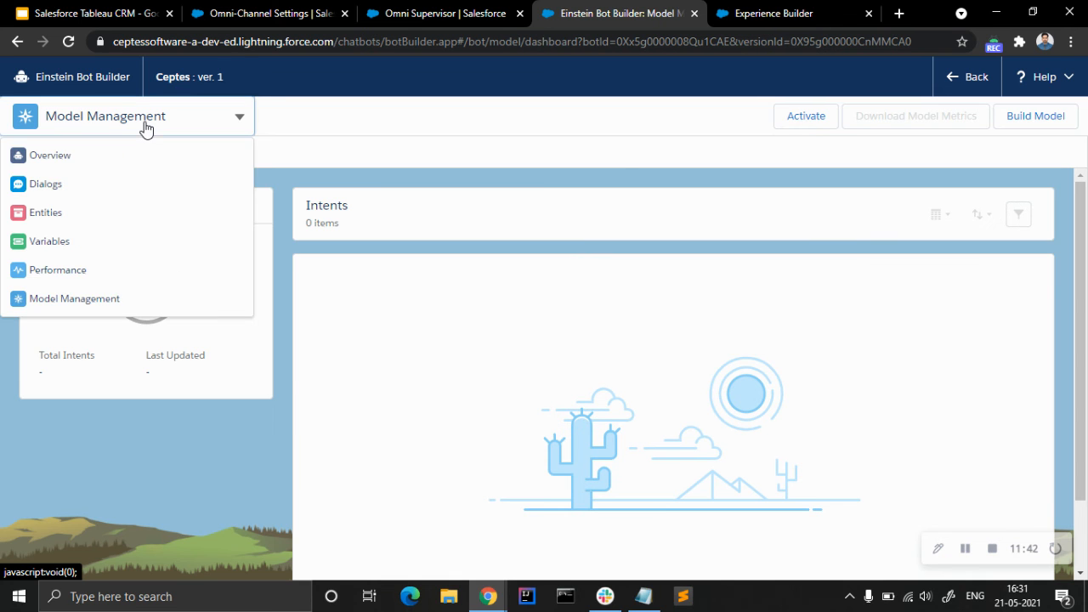
{"action": "left_click", "coordinate": [51, 182]}
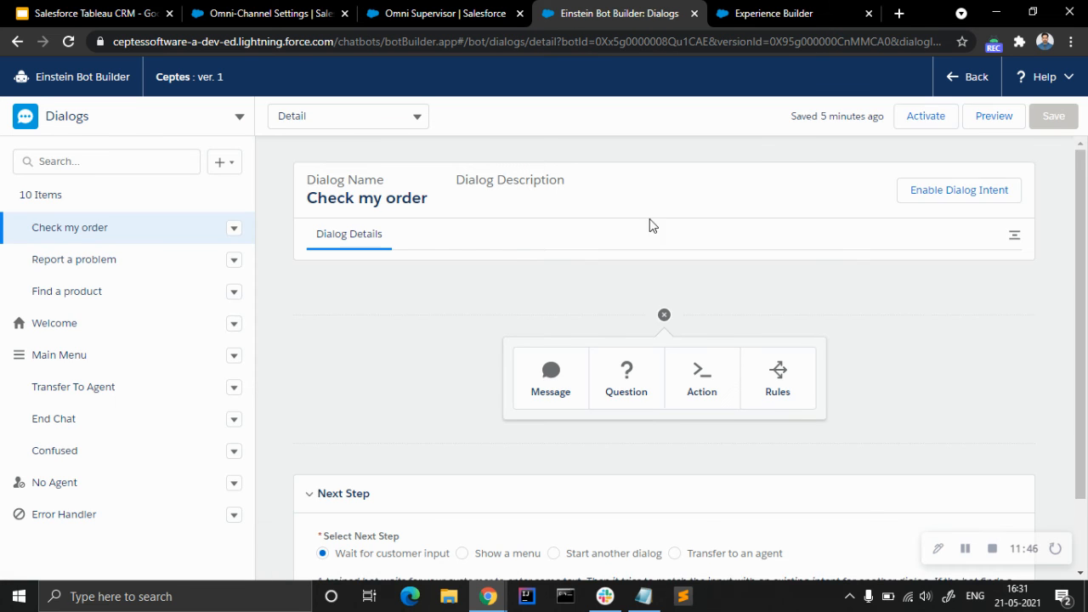
{"action": "left_click", "coordinate": [947, 197]}
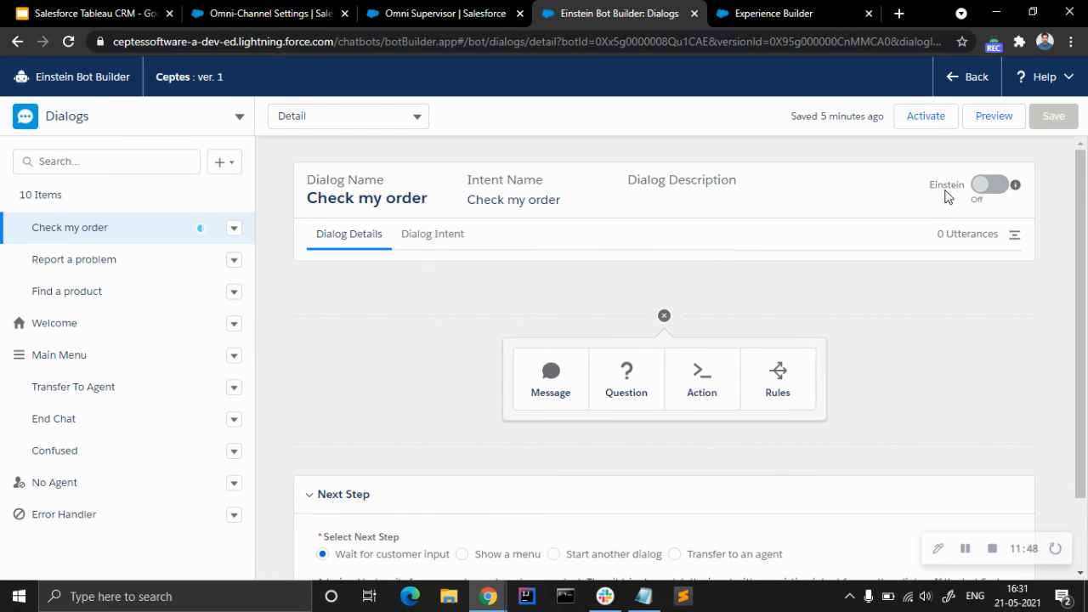
{"action": "mouse_move", "coordinate": [1016, 194]}
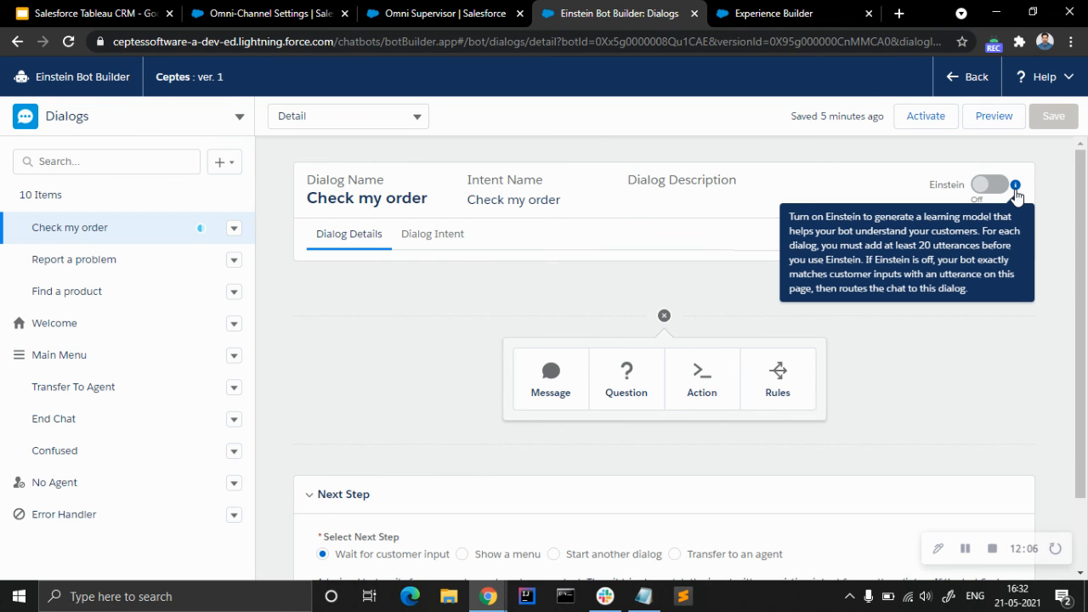
Add the utterances "Order", "My order" and "Where is my order" to the Check my order dialog intent.
{"action": "left_click", "coordinate": [441, 241]}
{"action": "scroll", "coordinate": [537, 360], "scroll_direction": "down", "scroll_amount": 3}
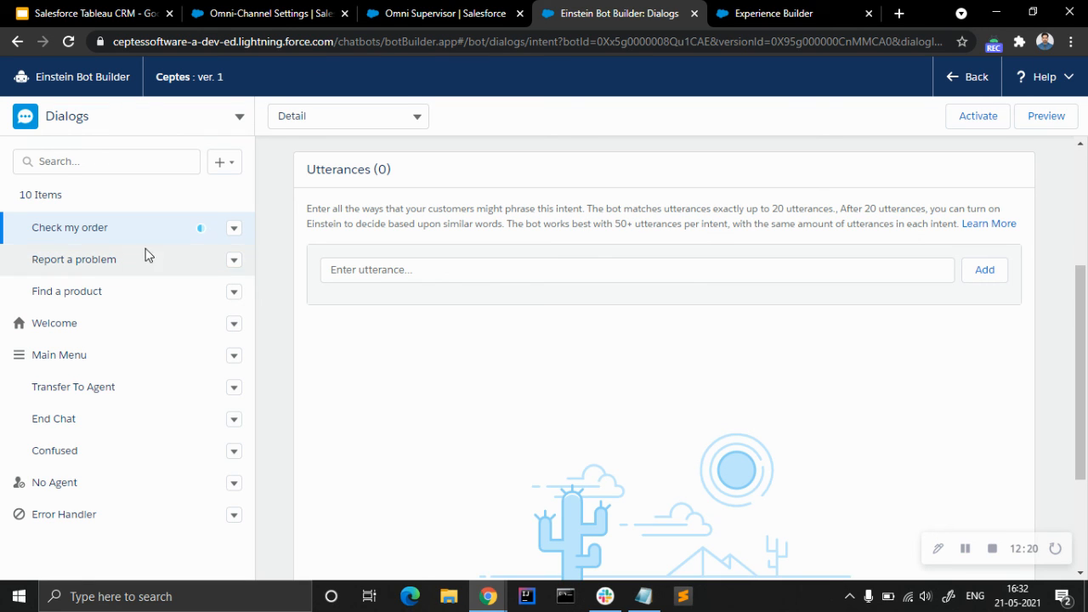
{"action": "left_click", "coordinate": [389, 283]}
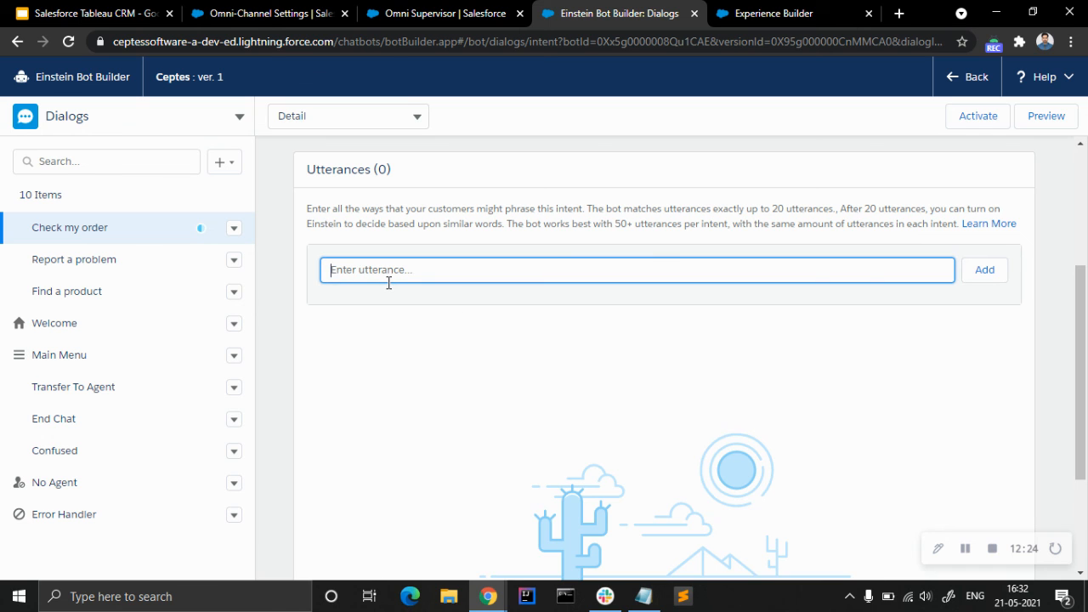
{"action": "type", "text": "Order"}
{"action": "left_click", "coordinate": [1002, 281]}
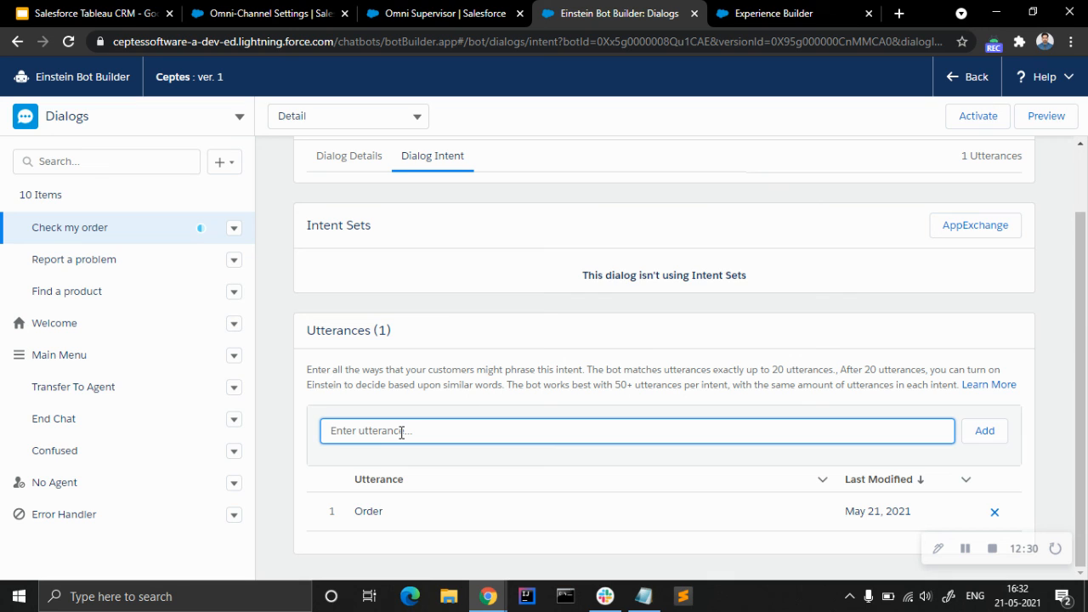
{"action": "type", "text": "My order"}
{"action": "left_click", "coordinate": [974, 432]}
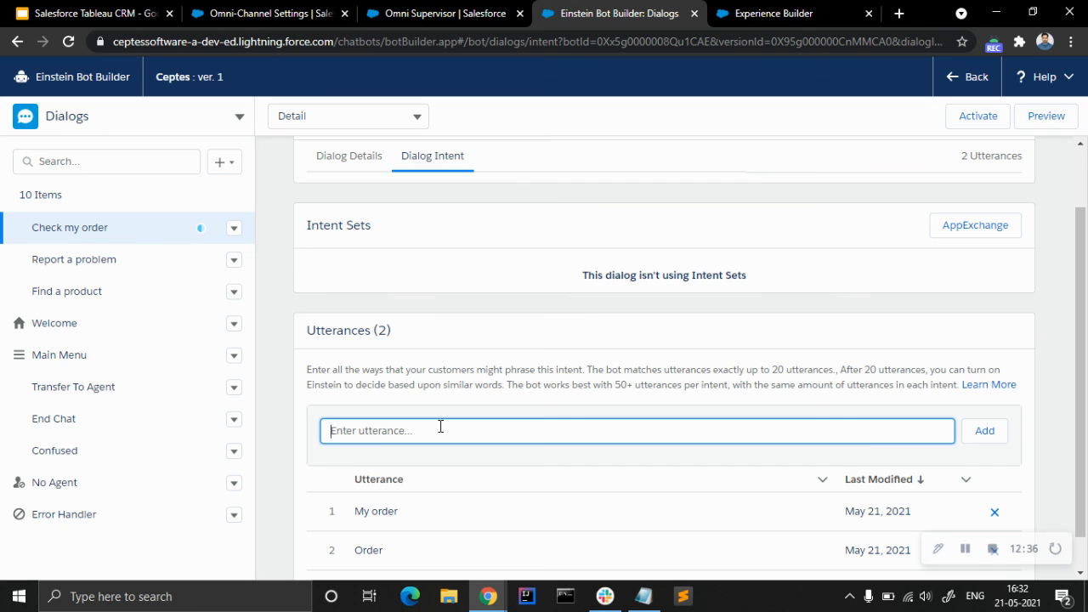
{"action": "type", "text": "Where is my order"}
{"action": "left_click", "coordinate": [981, 431]}
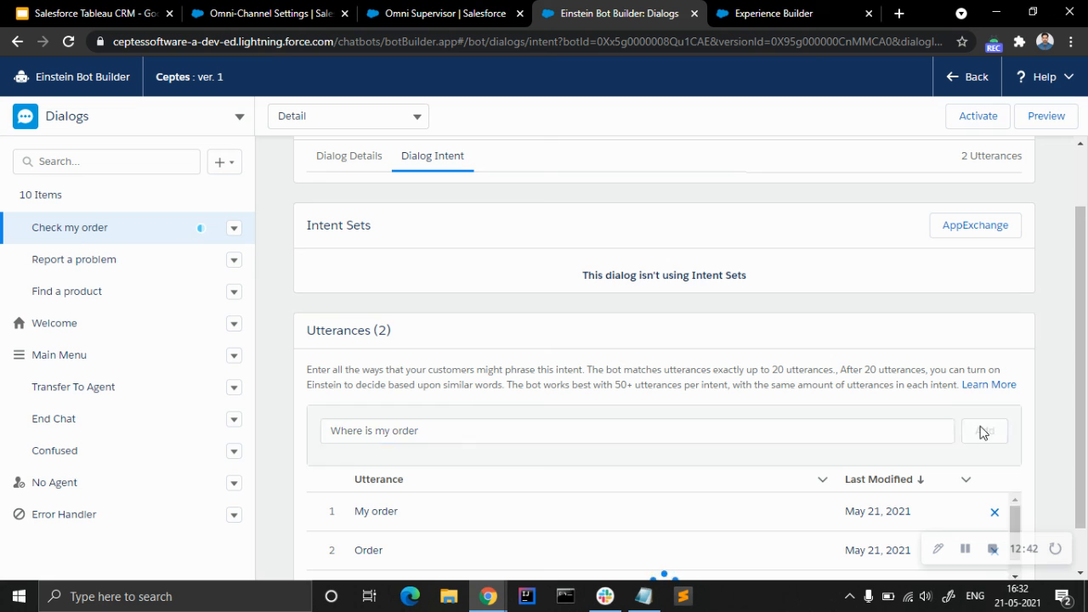
{"action": "scroll", "coordinate": [643, 335], "scroll_direction": "down", "scroll_amount": 1}
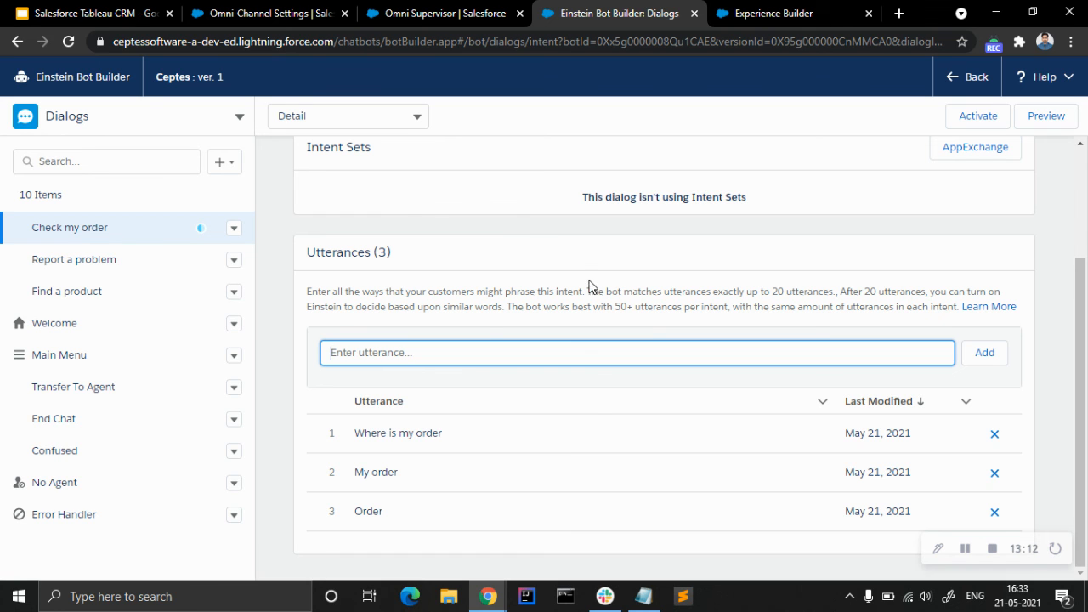
{"action": "scroll", "coordinate": [520, 376], "scroll_direction": "up", "scroll_amount": 2}
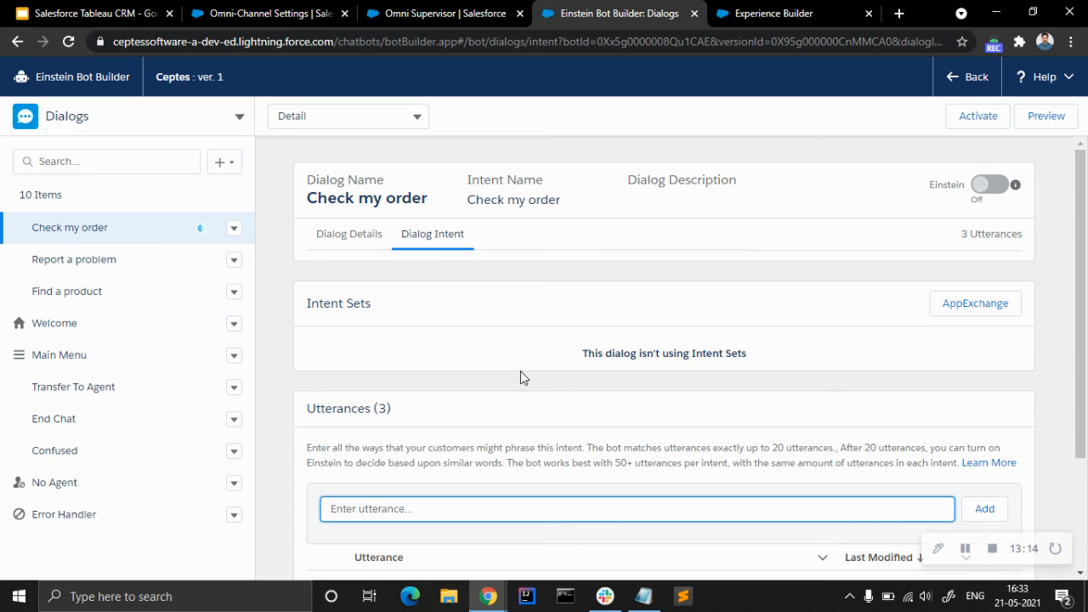
Try an Action in the Report a problem dialog to view the available action types, and remove it again.
{"action": "left_click", "coordinate": [107, 262]}
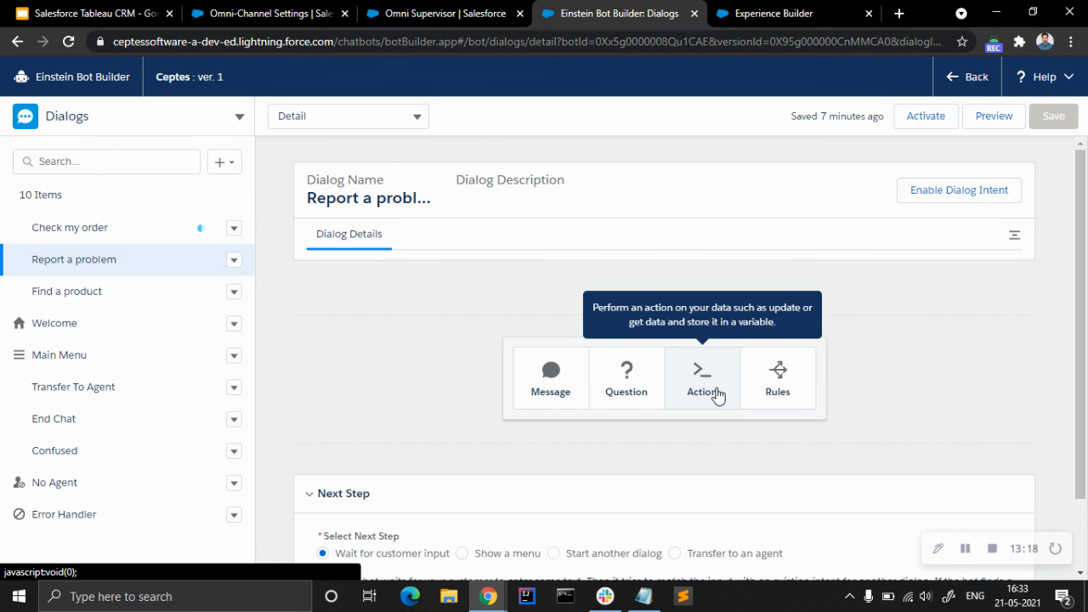
{"action": "left_click", "coordinate": [717, 392]}
{"action": "left_click", "coordinate": [559, 367]}
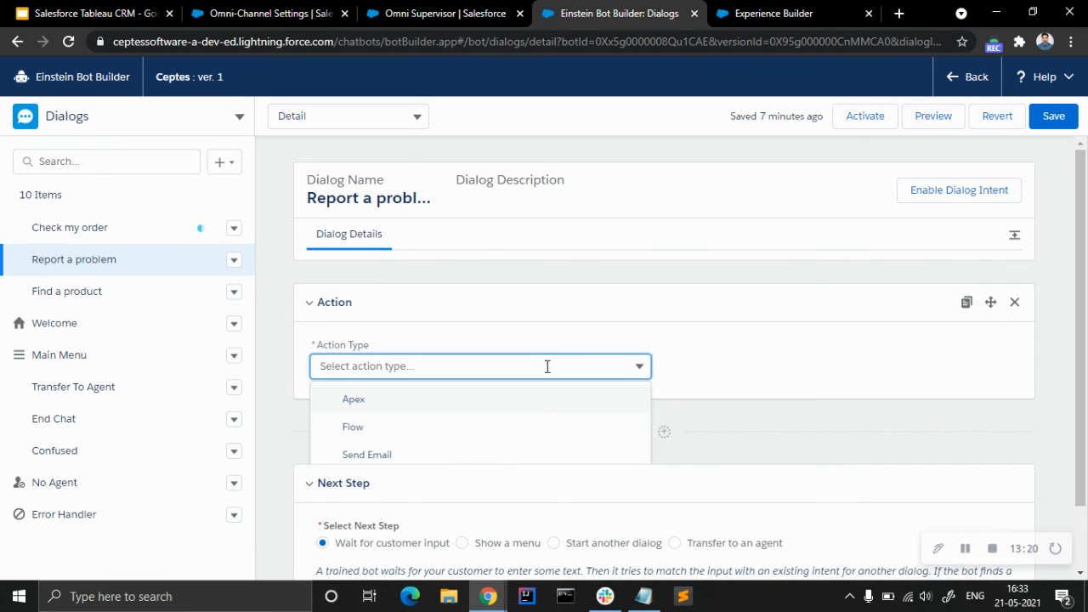
{"action": "scroll", "coordinate": [546, 374], "scroll_direction": "down", "scroll_amount": 1}
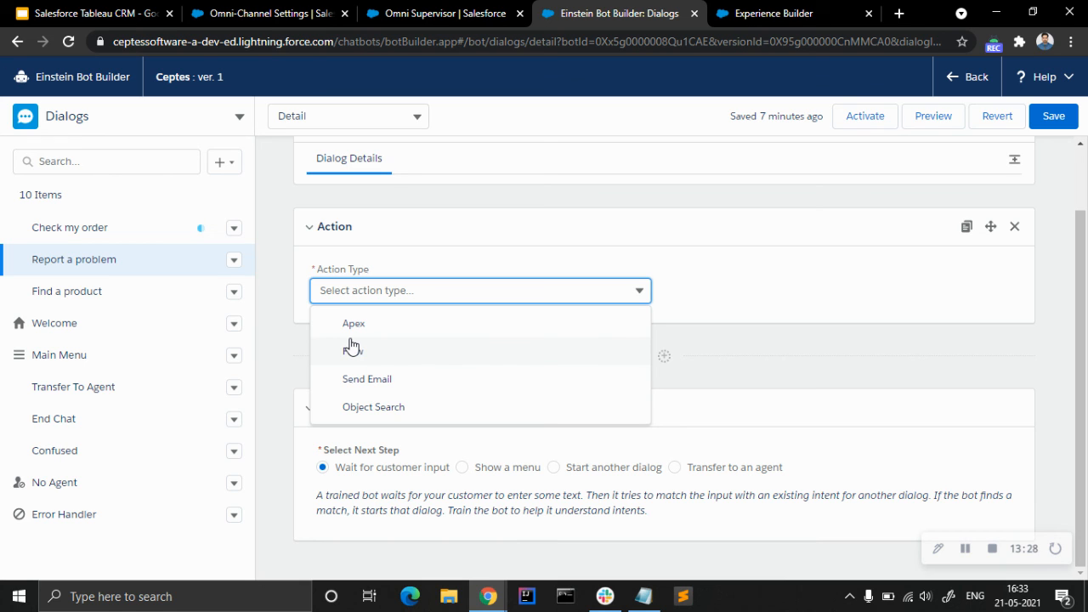
{"action": "left_click", "coordinate": [408, 291]}
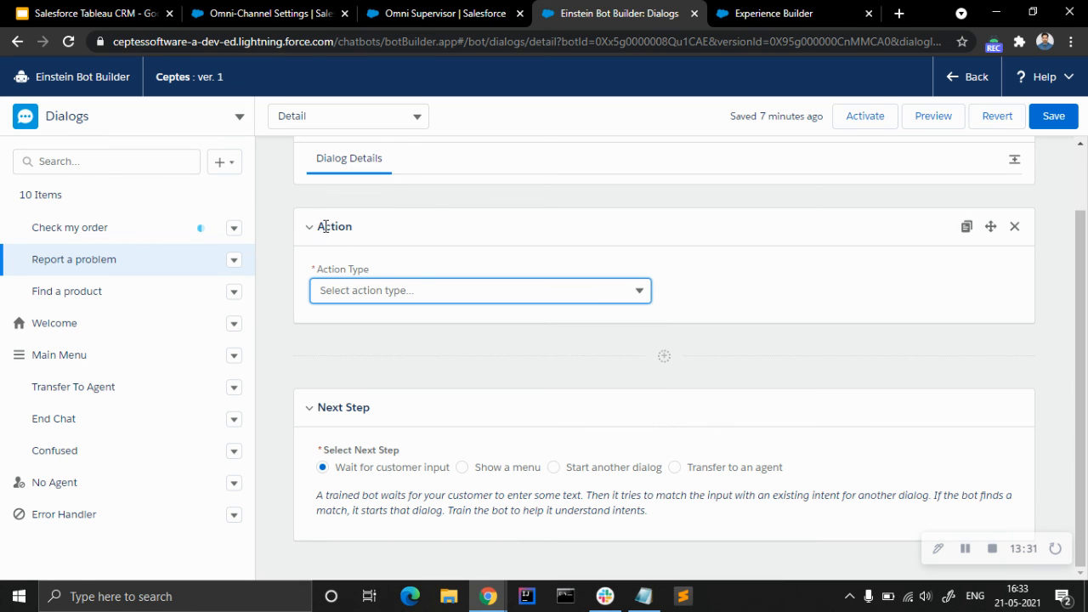
{"action": "left_click", "coordinate": [1016, 227]}
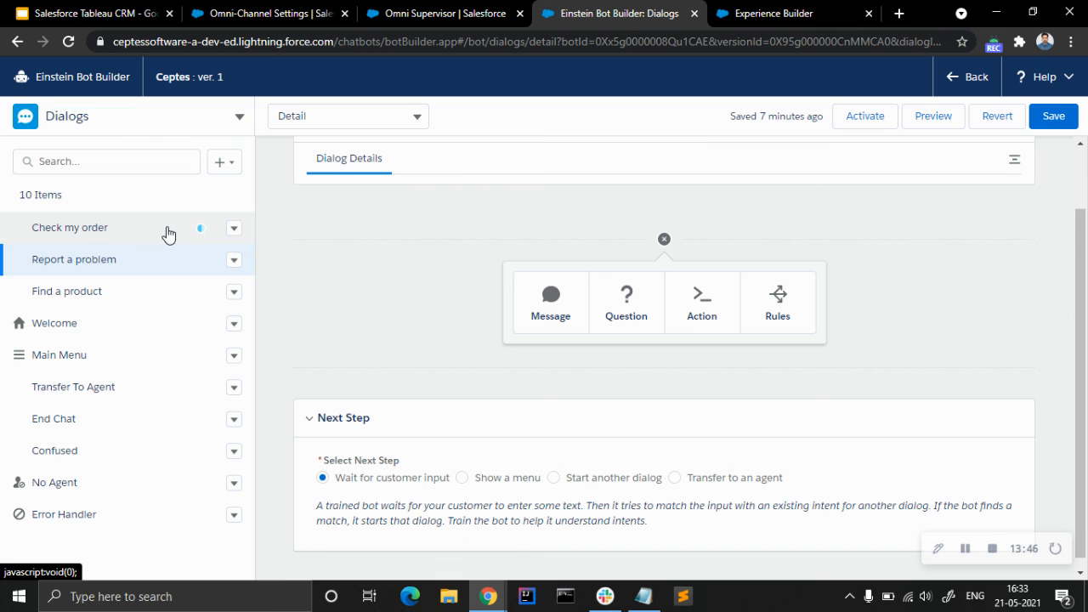
{"action": "left_click", "coordinate": [137, 234]}
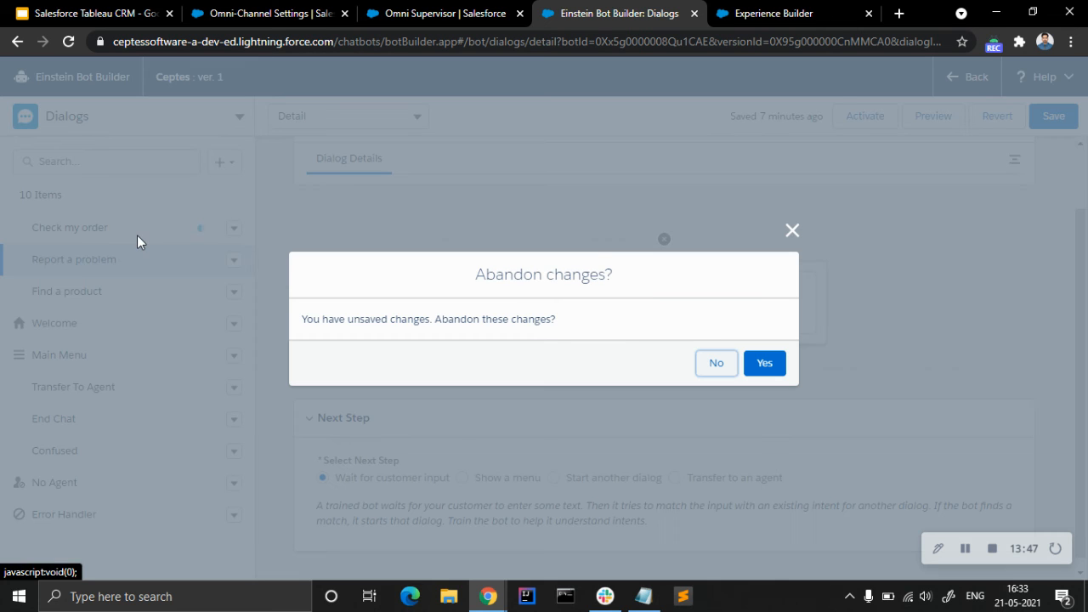
{"action": "left_click", "coordinate": [792, 231]}
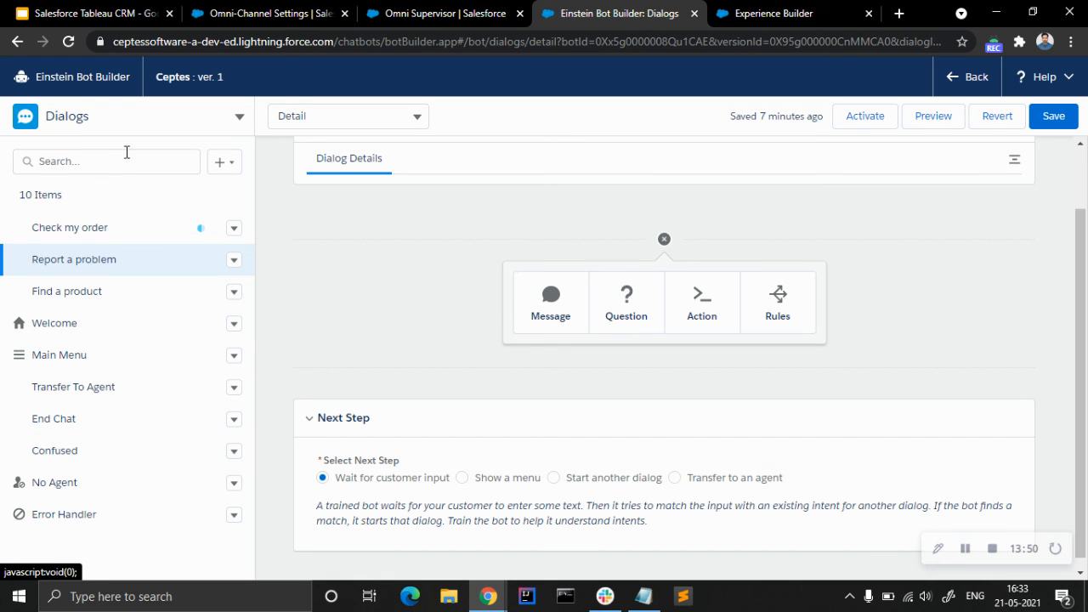
{"action": "left_click", "coordinate": [230, 123]}
{"action": "left_click", "coordinate": [230, 123]}
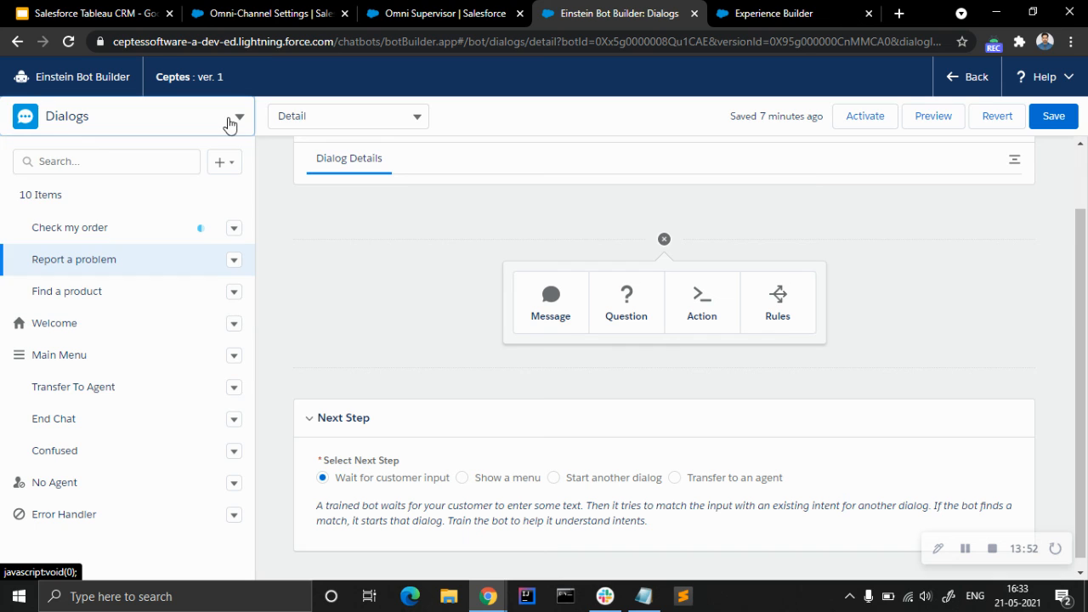